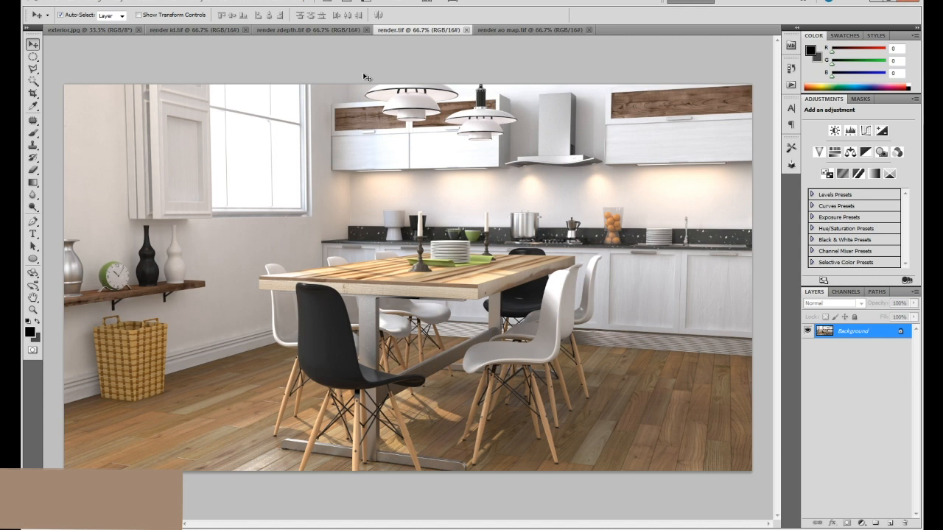
# Review the render ID, zdepth and AO map images alongside the main render, ending on render.tif.
pyautogui.click(199, 30)
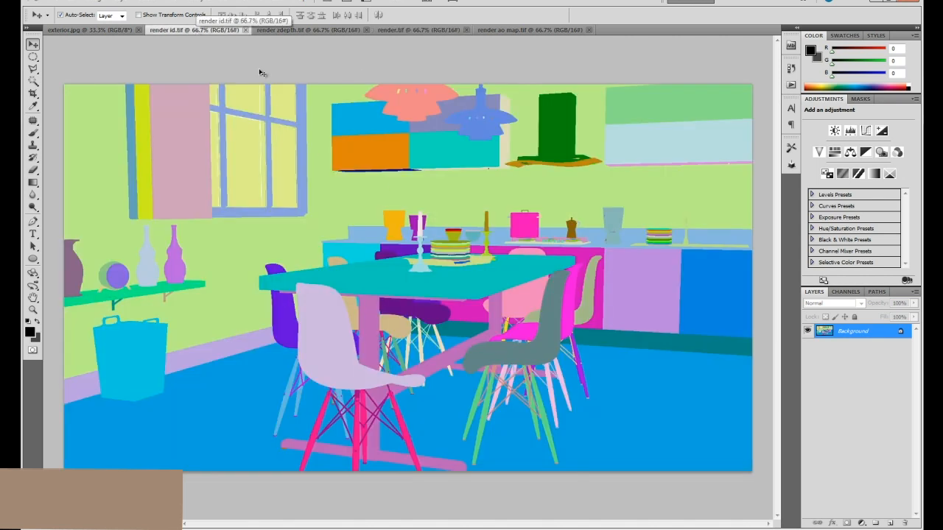
pyautogui.click(298, 30)
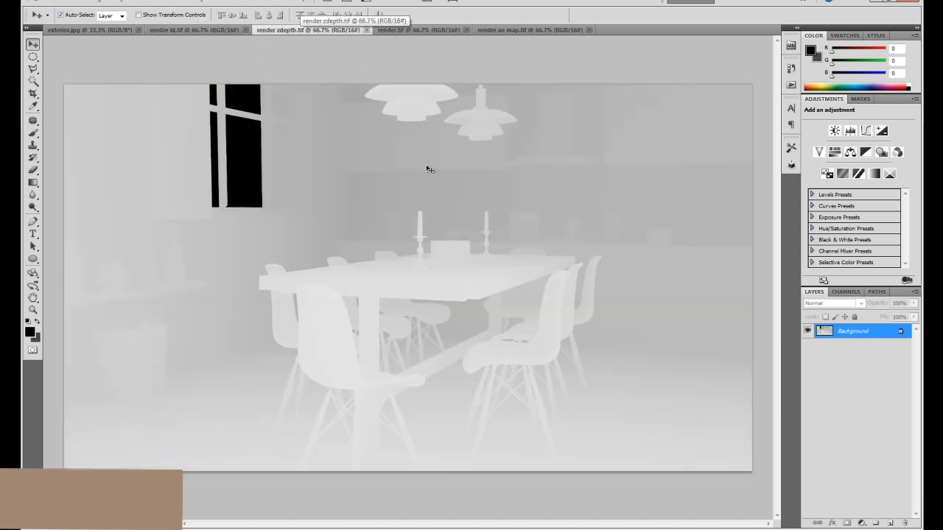
pyautogui.click(424, 29)
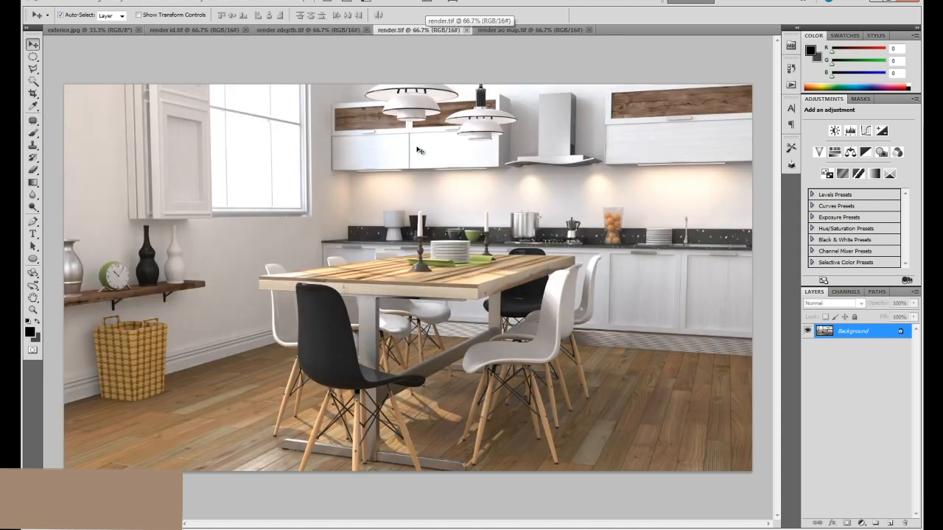
pyautogui.click(517, 30)
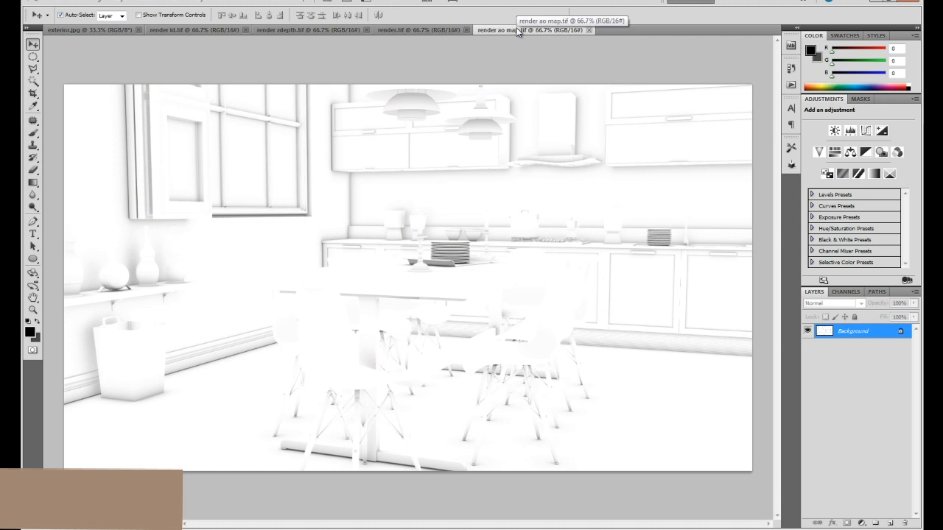
pyautogui.click(435, 31)
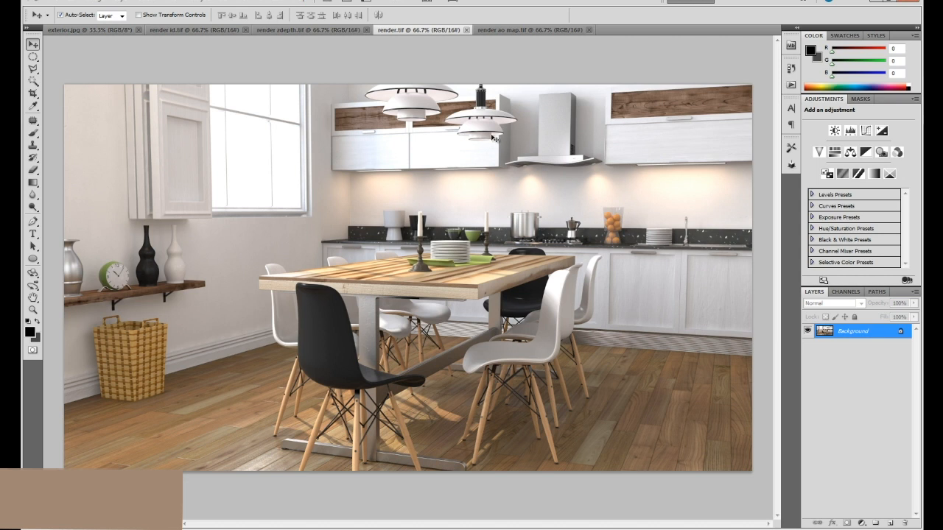
# Examine the white upper cabinet fronts and the lit wall in the kitchen render up close.
pyautogui.press('z')
pyautogui.click(453, 188)
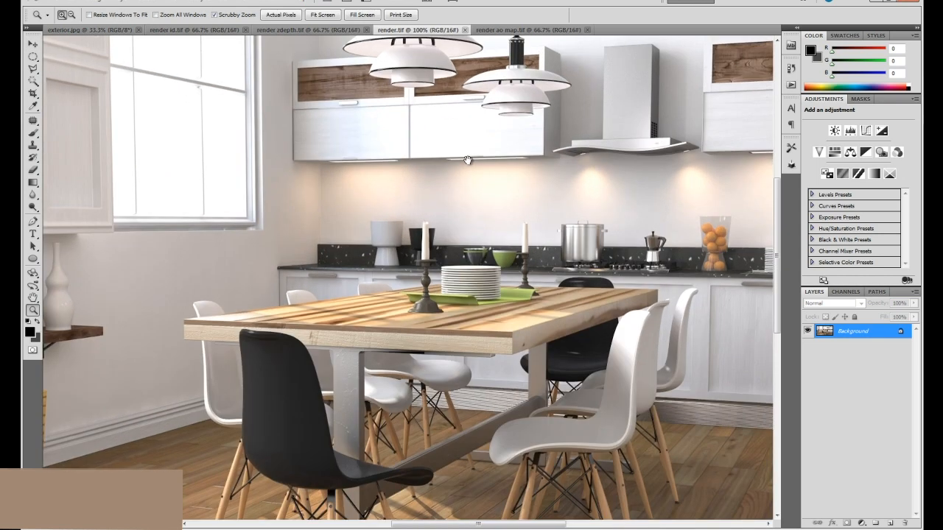
pyautogui.click(456, 182)
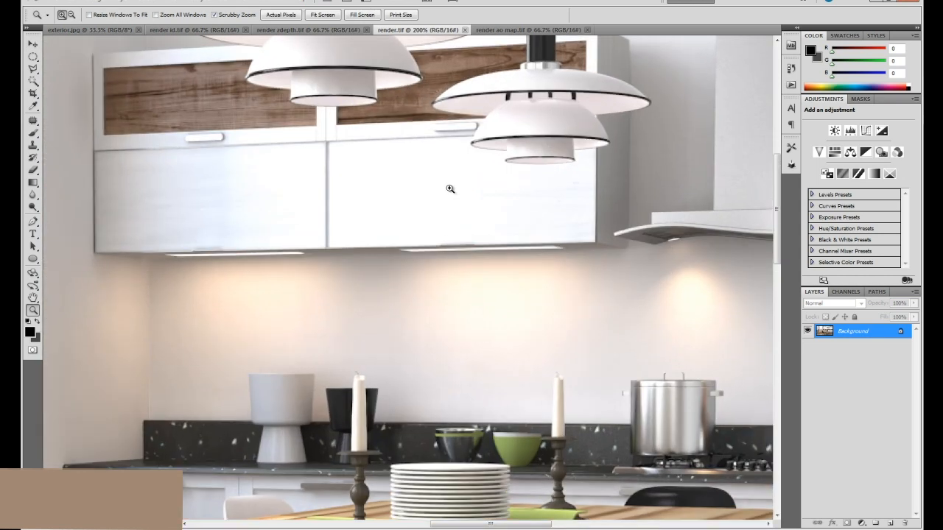
pyautogui.keyDown('alt'); pyautogui.click(451, 192); pyautogui.keyUp('alt')
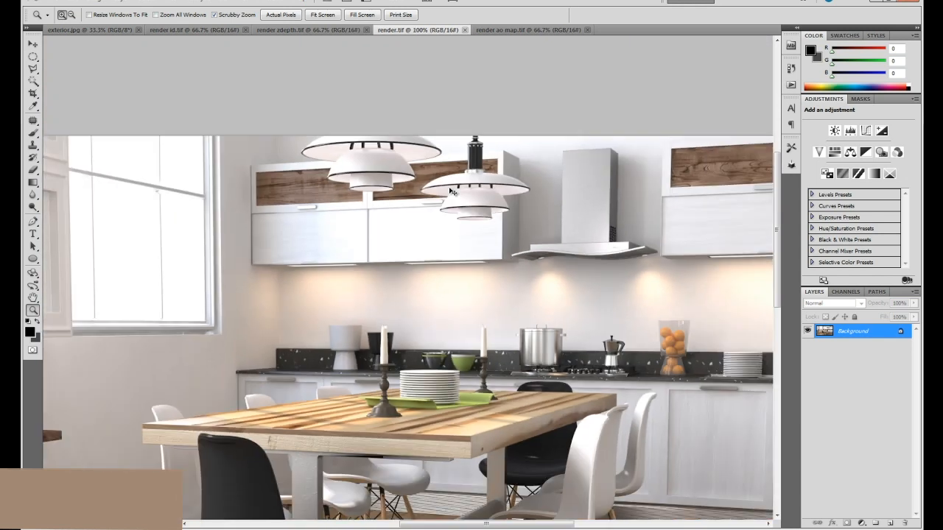
pyautogui.click(450, 189)
pyautogui.moveTo(673, 188); pyautogui.dragTo(612, 243)
pyautogui.moveTo(358, 230); pyautogui.dragTo(442, 220)
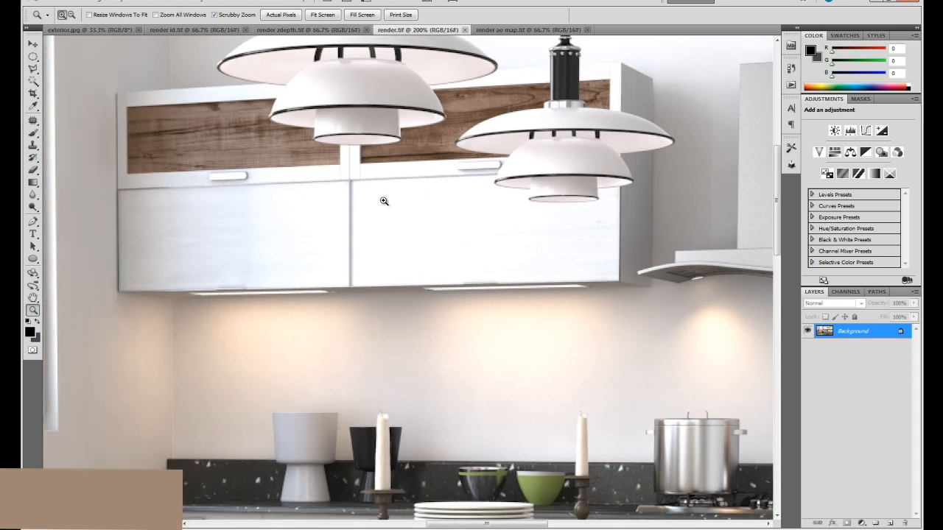
pyautogui.moveTo(552, 194); pyautogui.dragTo(202, 188)
pyautogui.moveTo(357, 183)
pyautogui.mouseDown()
pyautogui.moveTo(481, 183)
pyautogui.moveTo(316, 185)
pyautogui.mouseUp()
pyautogui.moveTo(641, 190); pyautogui.dragTo(260, 182)
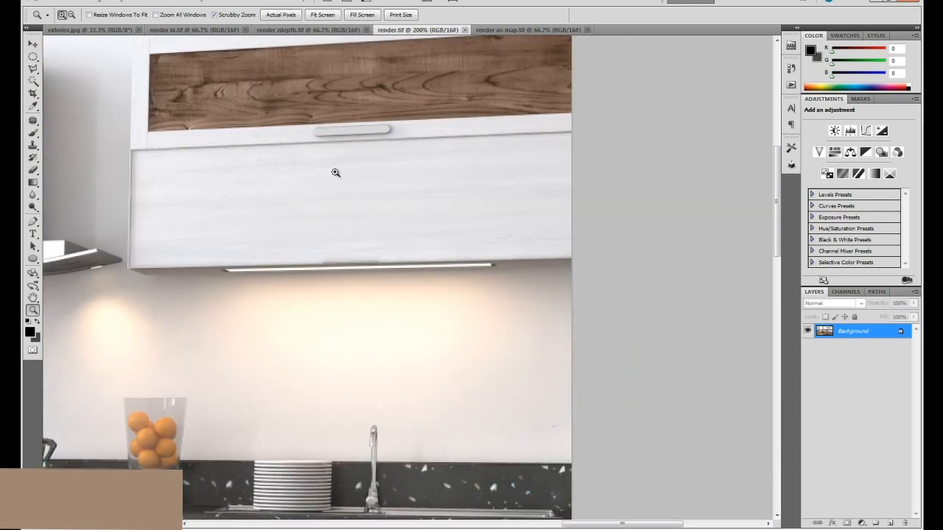
pyautogui.moveTo(332, 297)
pyautogui.mouseDown()
pyautogui.moveTo(418, 156)
pyautogui.moveTo(423, 293)
pyautogui.mouseUp()
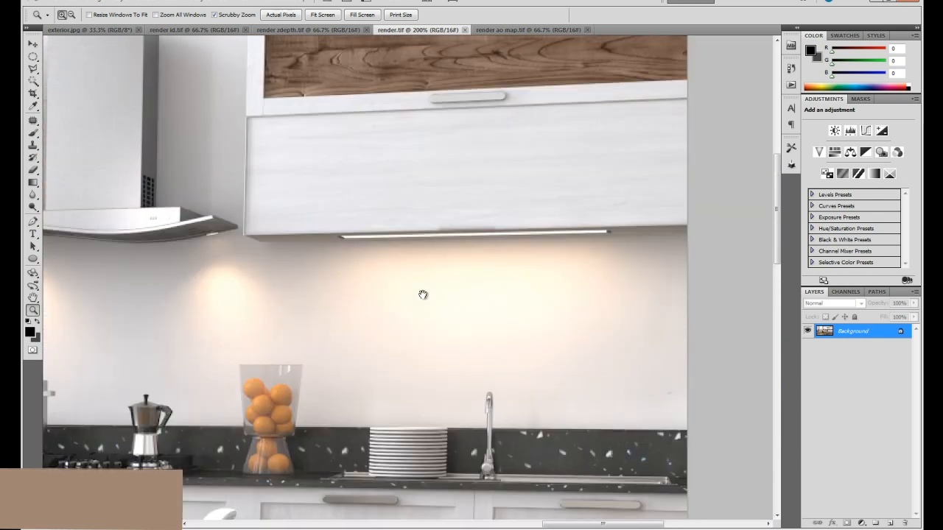
# Select most of the white front of the upper cabinet above the sink with the Polygonal Lasso and feather it by 1 pixel.
pyautogui.click(33, 69)
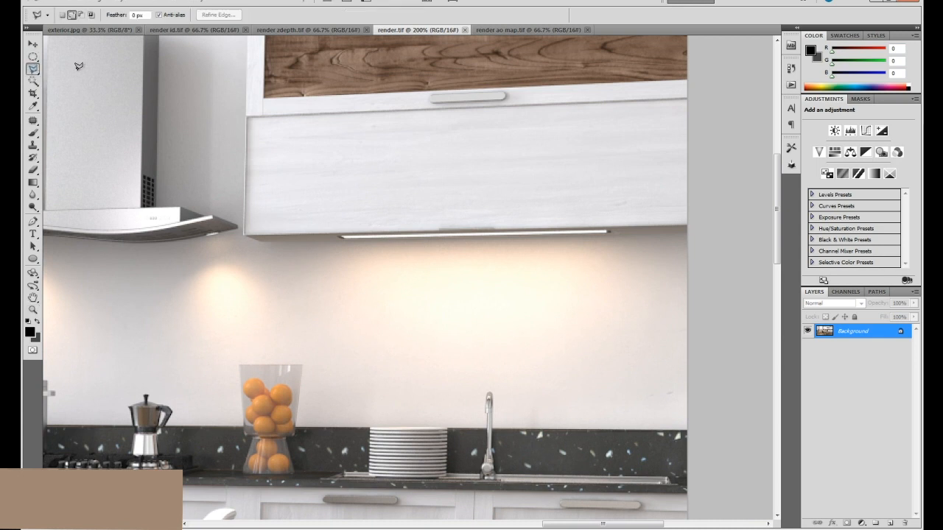
pyautogui.click(381, 110)
pyautogui.click(697, 97)
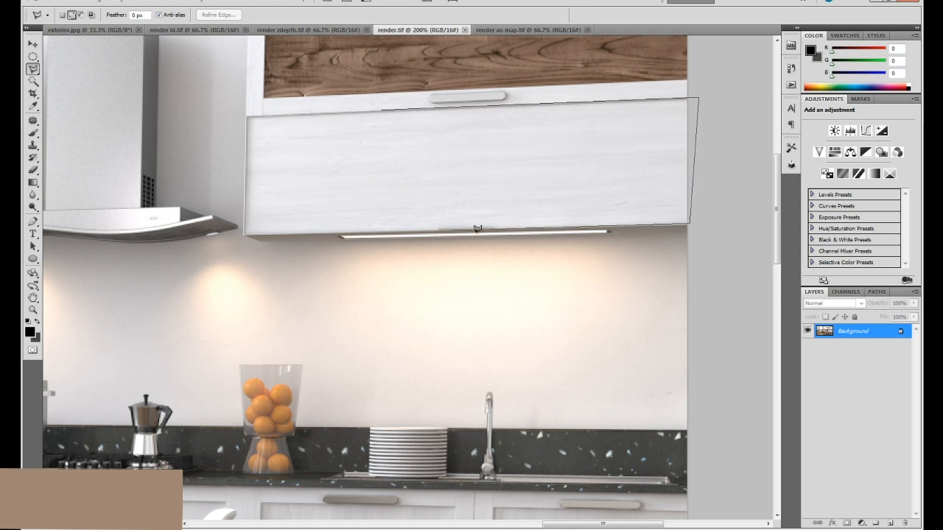
pyautogui.doubleClick(357, 228)
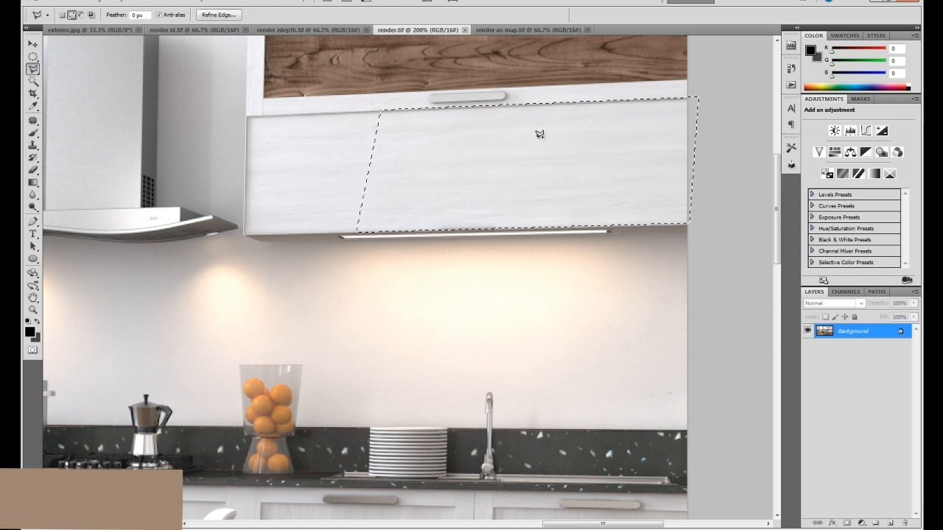
pyautogui.hotkey('shift', 'F6')
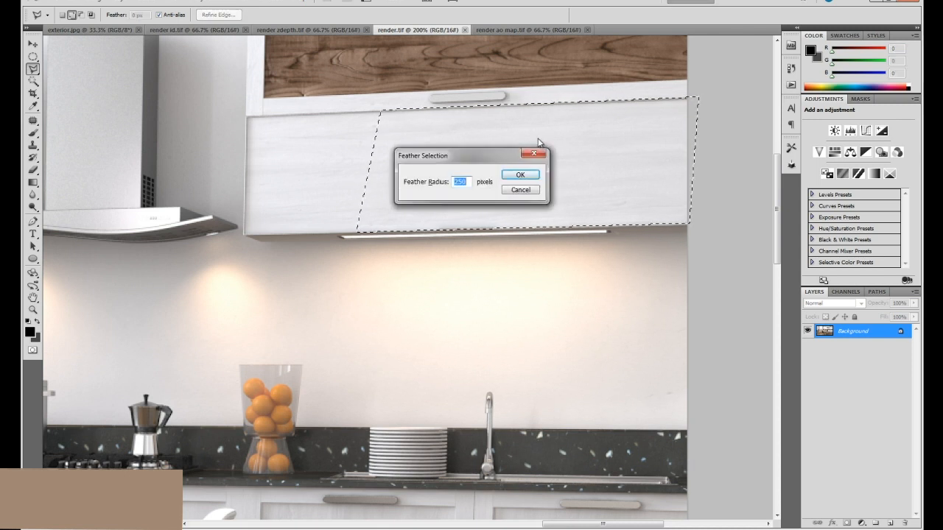
pyautogui.write('1')
pyautogui.press('Return')
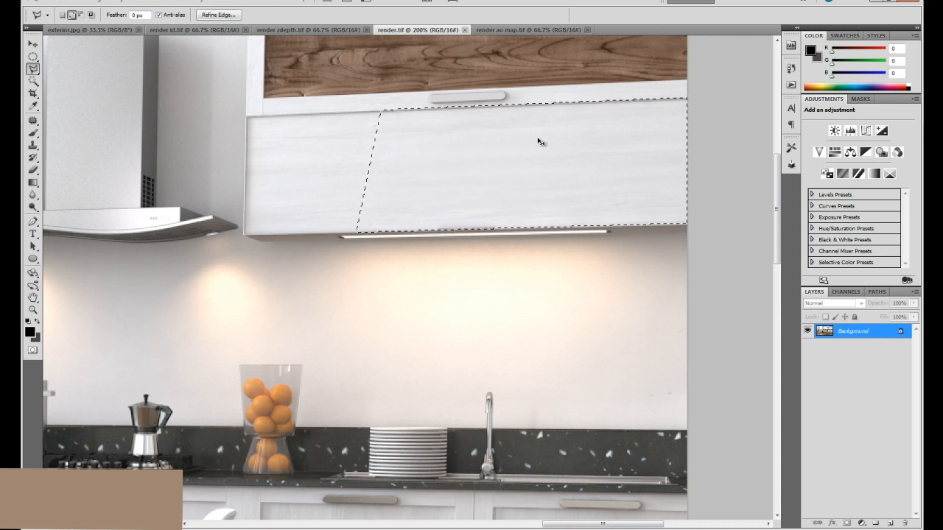
# Copy the selected cabinet front to a new layer and rename it wood.
pyautogui.hotkey('ctrl', 'j')
pyautogui.press('v')
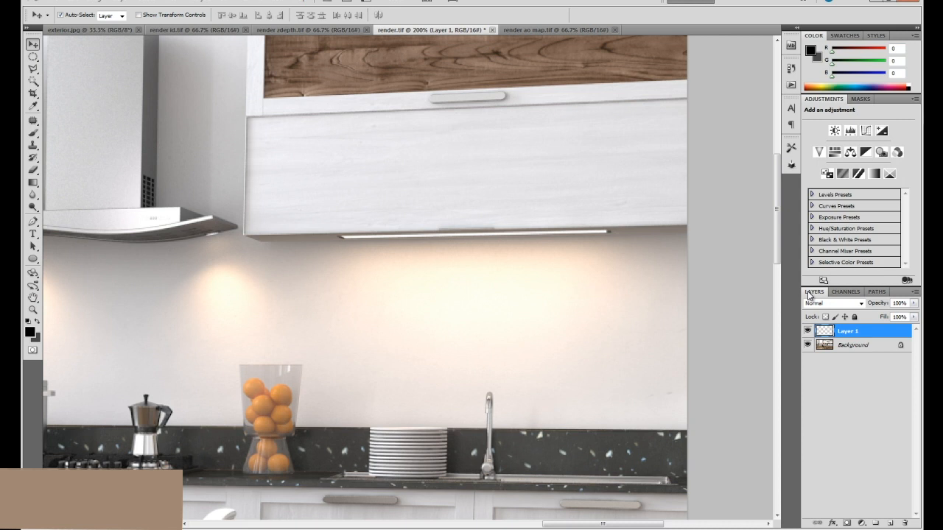
pyautogui.doubleClick(851, 333)
pyautogui.press('Return')
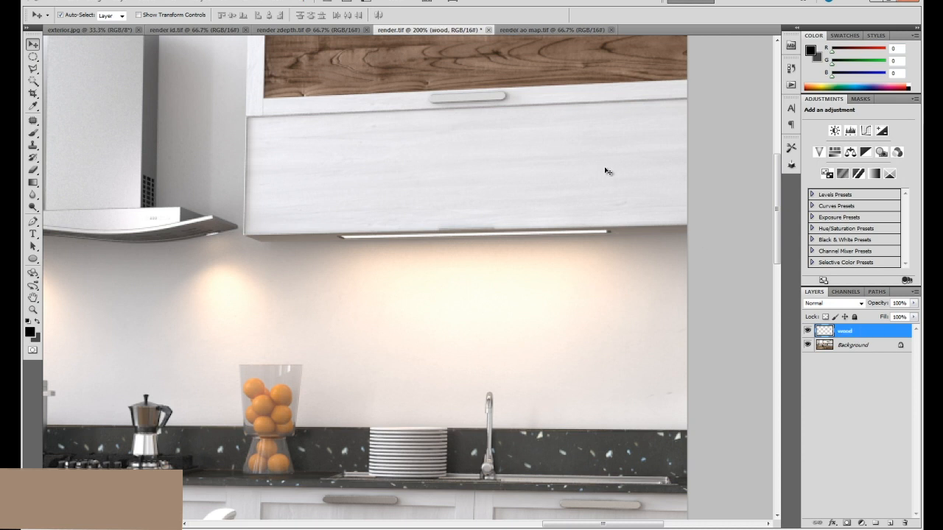
# Move the wood patch over the bright upper cabinet door behind the hanging lamp, next to the range hood.
pyautogui.hotkey('ctrl', '-')
pyautogui.moveTo(364, 240); pyautogui.dragTo(570, 230)
pyautogui.moveTo(638, 220); pyautogui.dragTo(320, 232)
pyautogui.scroll(2, 320, 232)
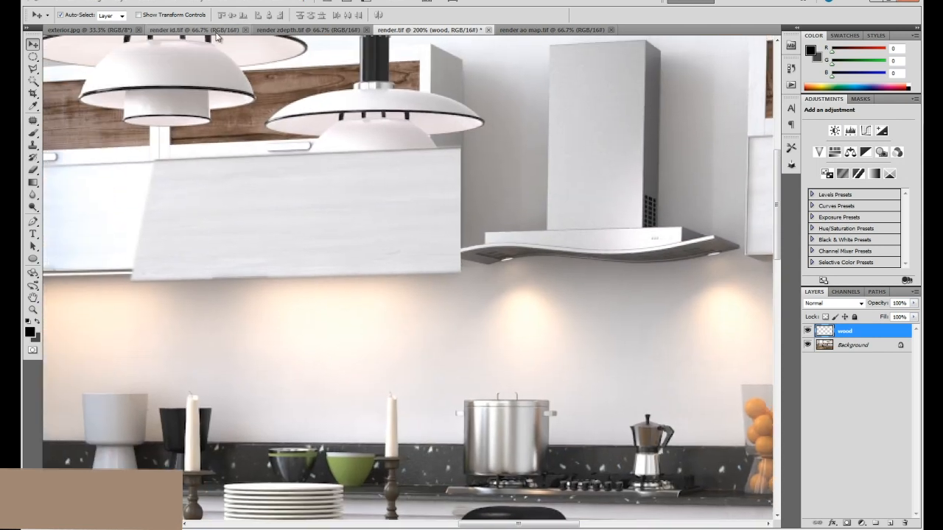
# Copy the whole render id.tif image and paste it as a new layer into render.tif.
pyautogui.click(194, 30)
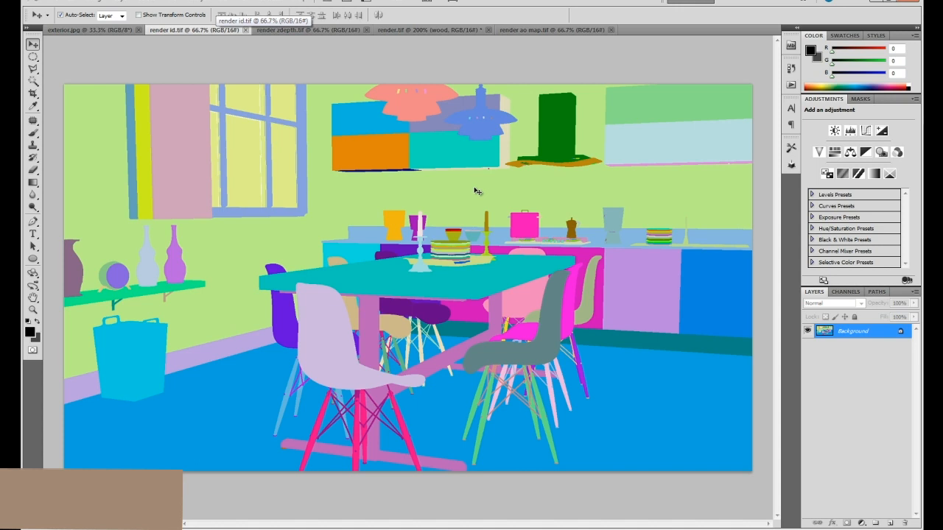
pyautogui.hotkey('ctrl', 'a')
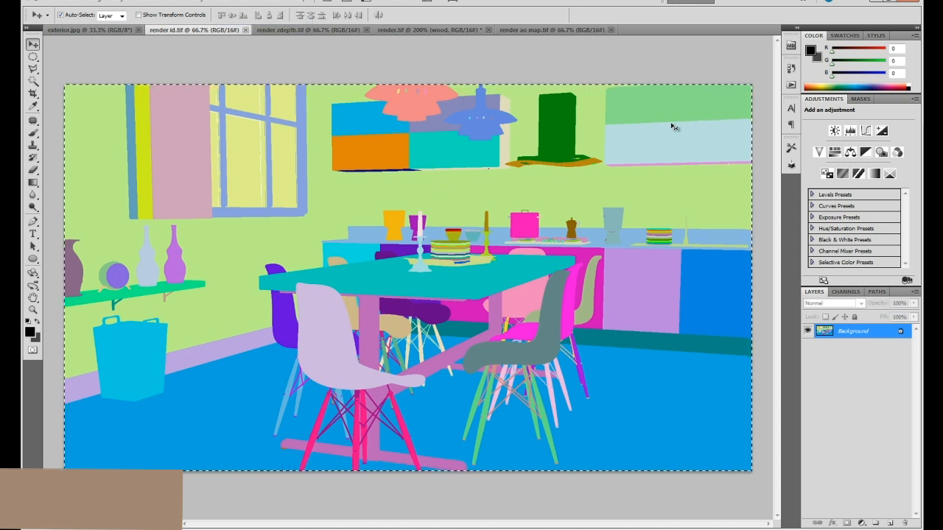
pyautogui.click(539, 29)
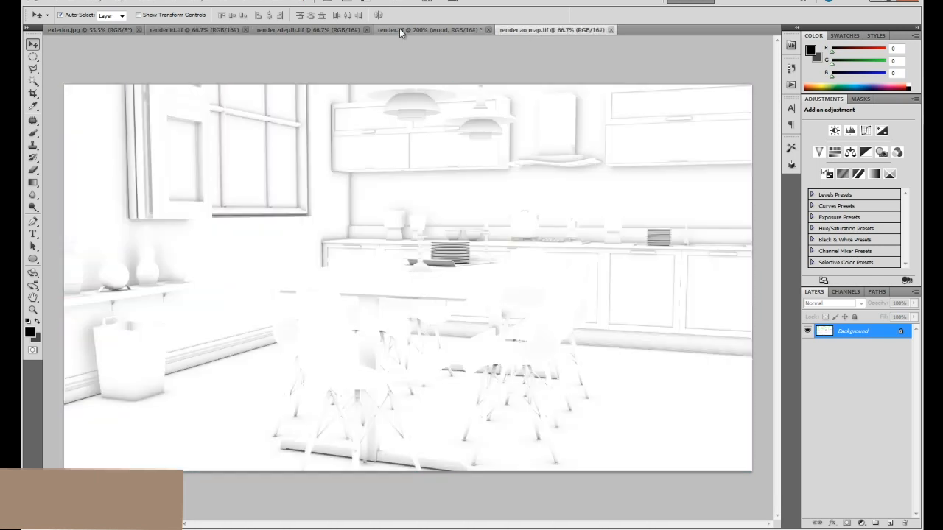
pyautogui.click(401, 30)
pyautogui.hotkey('ctrl', 'v')
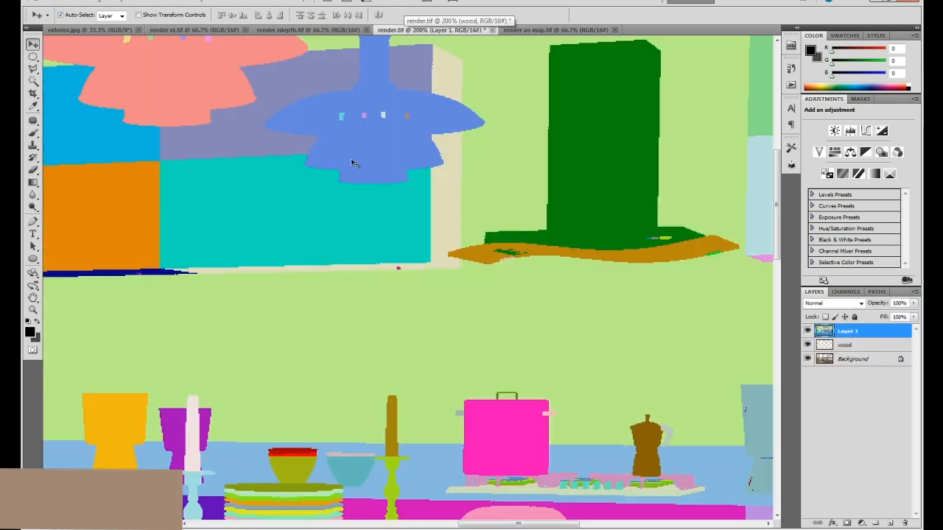
# Hide the colour ID layer, select the hanging lamp's shape from it with the Magic Wand, and delete that area from the wood layer.
pyautogui.hotkey('ctrl', '+')
pyautogui.moveTo(402, 170); pyautogui.dragTo(485, 239)
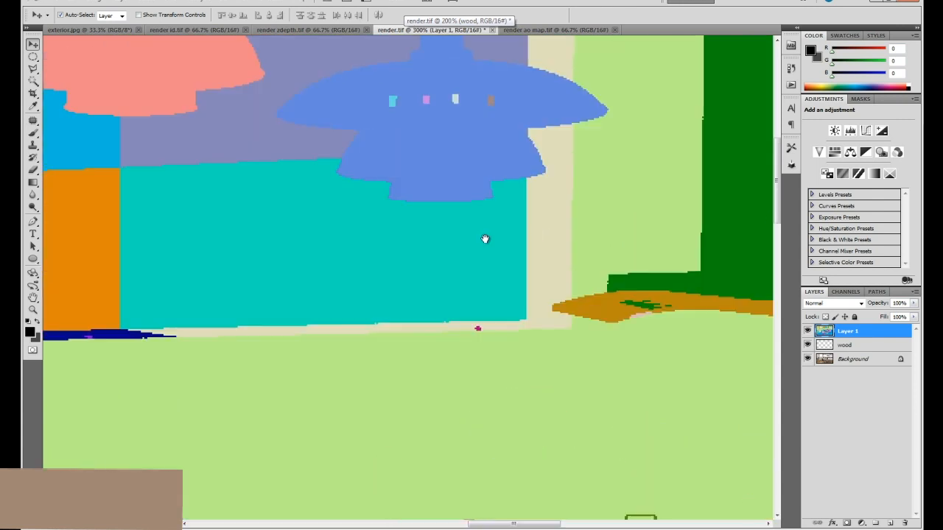
pyautogui.click(807, 331)
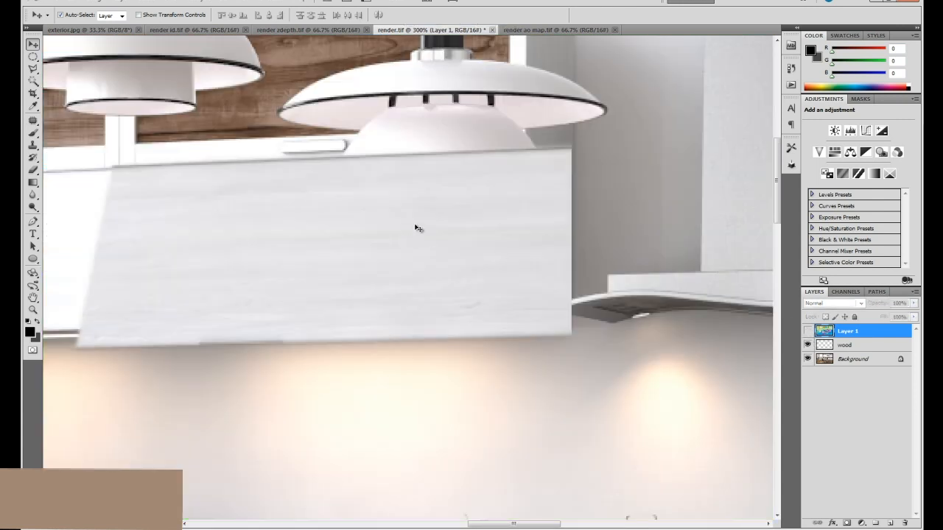
pyautogui.hotkey('alt', '[')
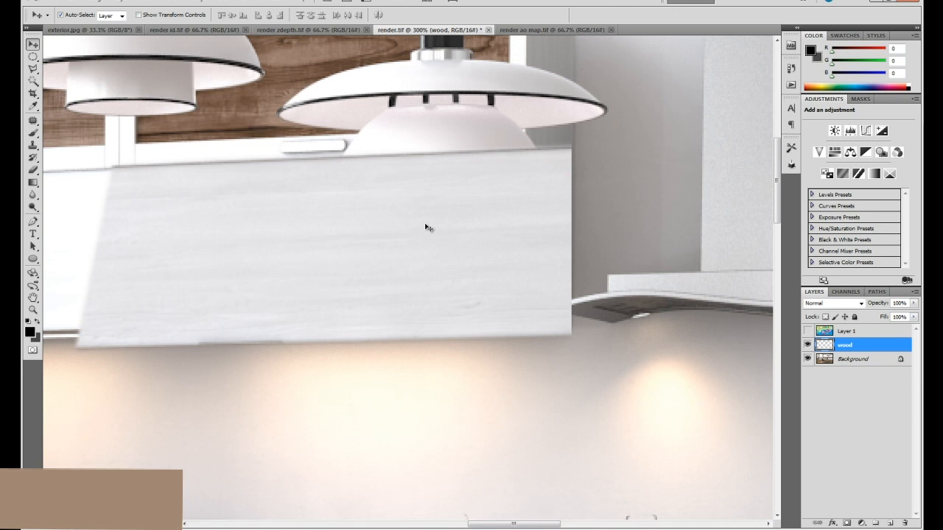
pyautogui.click(862, 331)
pyautogui.press('w')
pyautogui.click(458, 148)
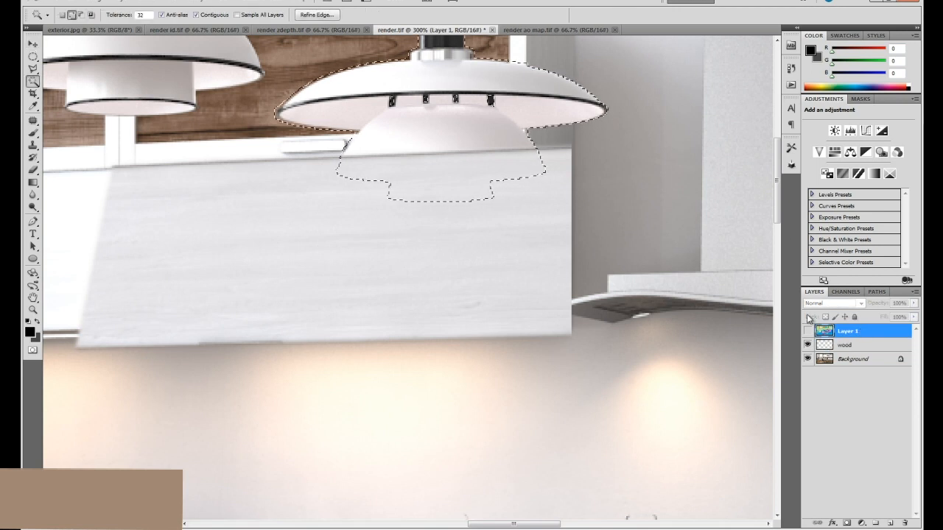
pyautogui.click(854, 345)
pyautogui.press('Delete')
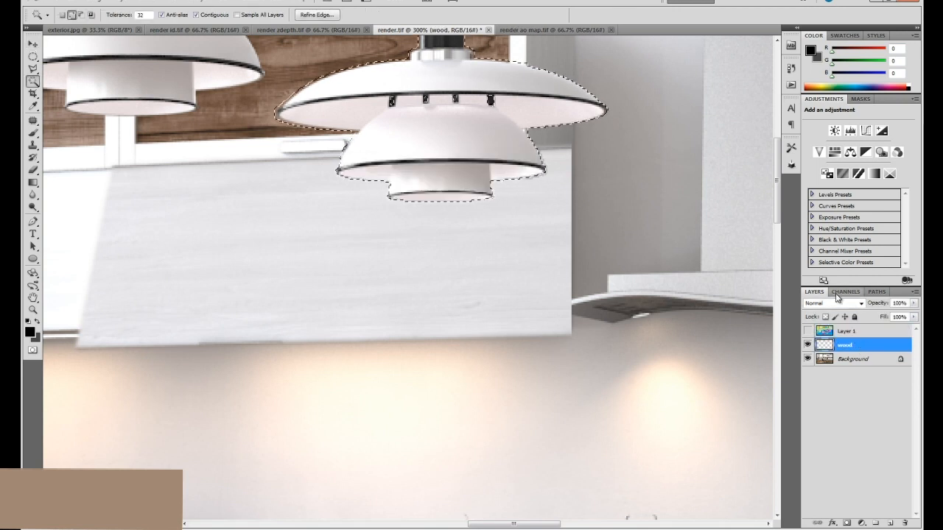
pyautogui.hotkey('ctrl', 'd')
# Inspect how the wood patch fits the cabinet door around the hanging lamp, both up close and in the wider view.
pyautogui.press('v')
pyautogui.hotkey('ctrl', '-')
pyautogui.hotkey('ctrl', '-')
pyautogui.hotkey('ctrl', '-')
pyautogui.hotkey('ctrl', '-')
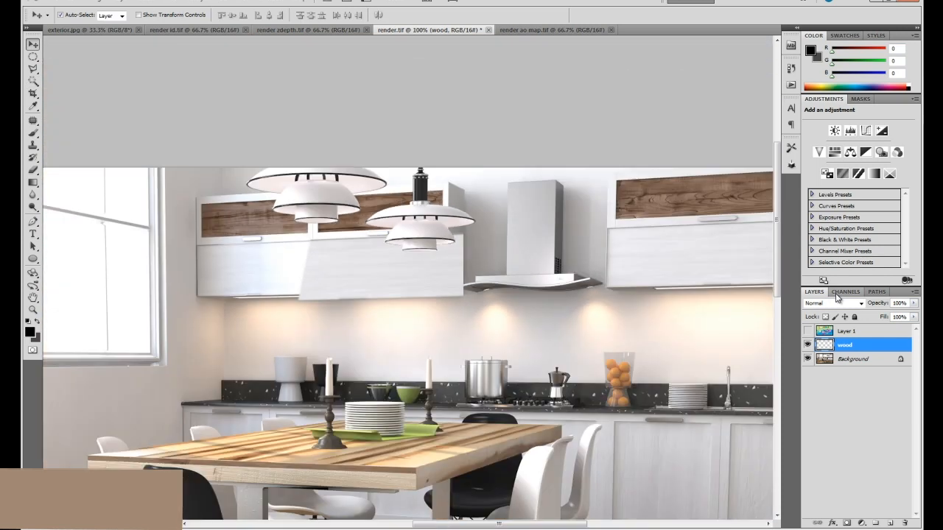
pyautogui.hotkey('ctrl', '+')
pyautogui.hotkey('ctrl', '+')
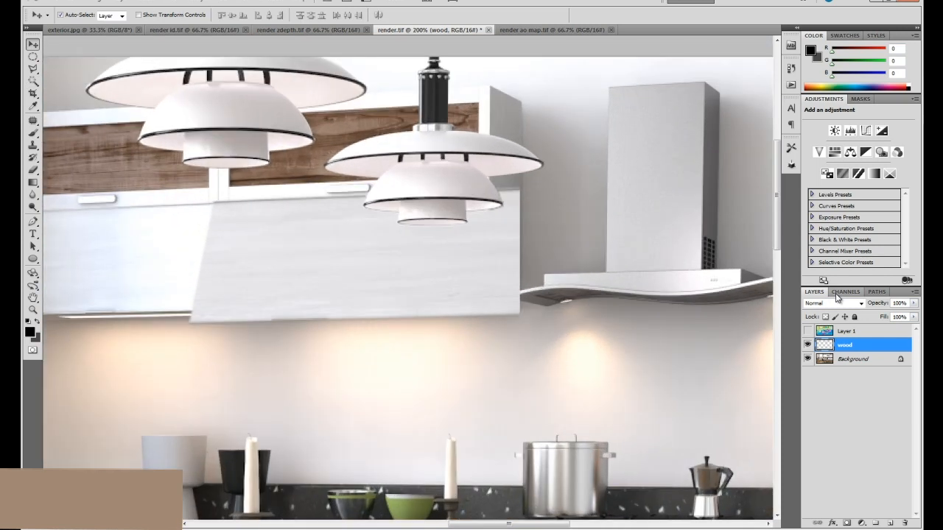
pyautogui.hotkey('ctrl', '-')
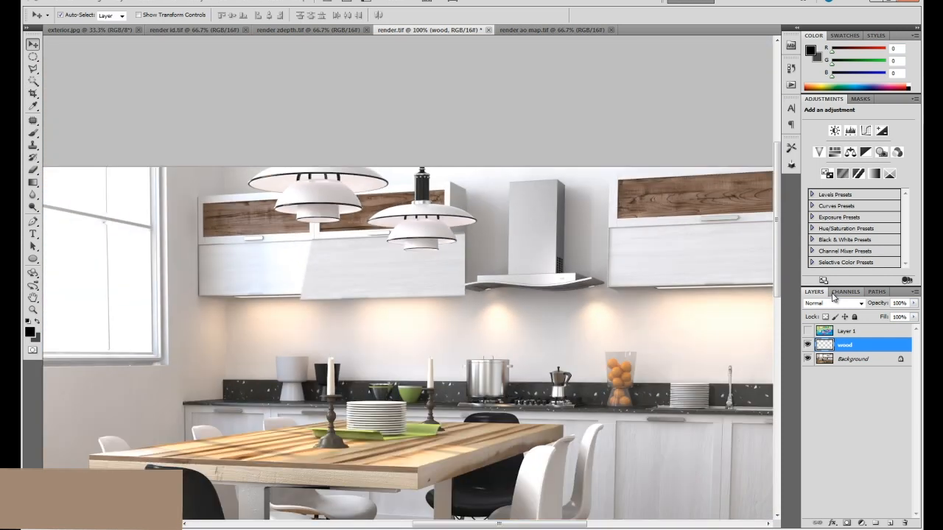
# Hide the wood layer and outline the surplus area around the edges of the upper cabinet door beside the range hood with the Polygonal Lasso.
pyautogui.click(807, 345)
pyautogui.press('z')
pyautogui.click(370, 272)
pyautogui.click(370, 272)
pyautogui.click(370, 272)
pyautogui.moveTo(305, 262); pyautogui.dragTo(341, 247)
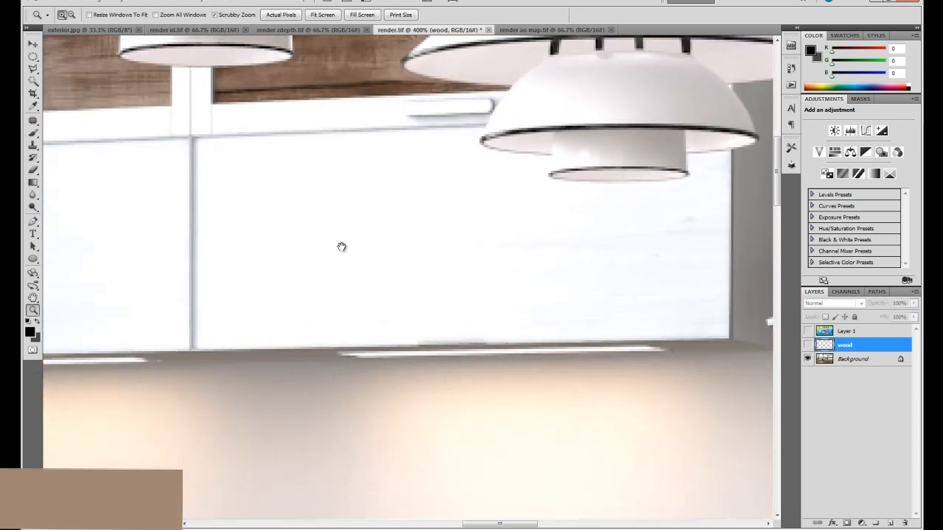
pyautogui.click(32, 67)
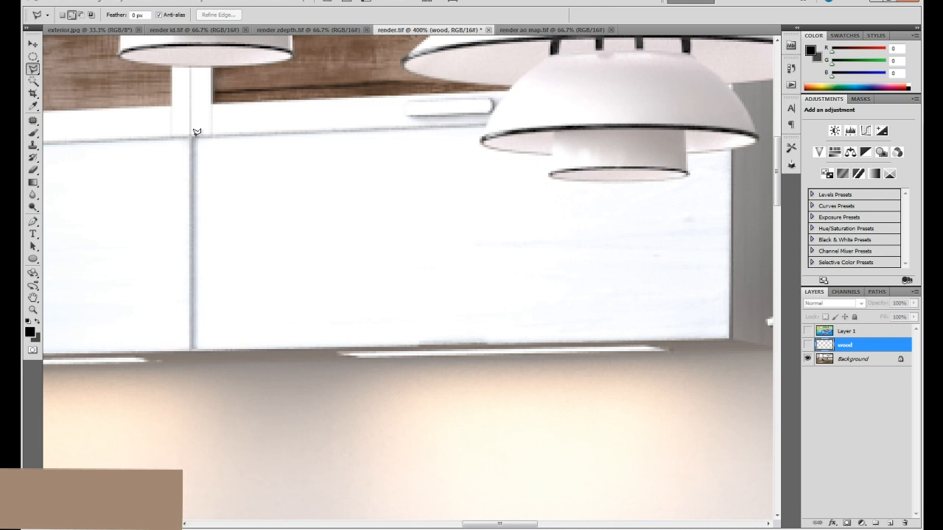
pyautogui.click(486, 123)
pyautogui.click(198, 138)
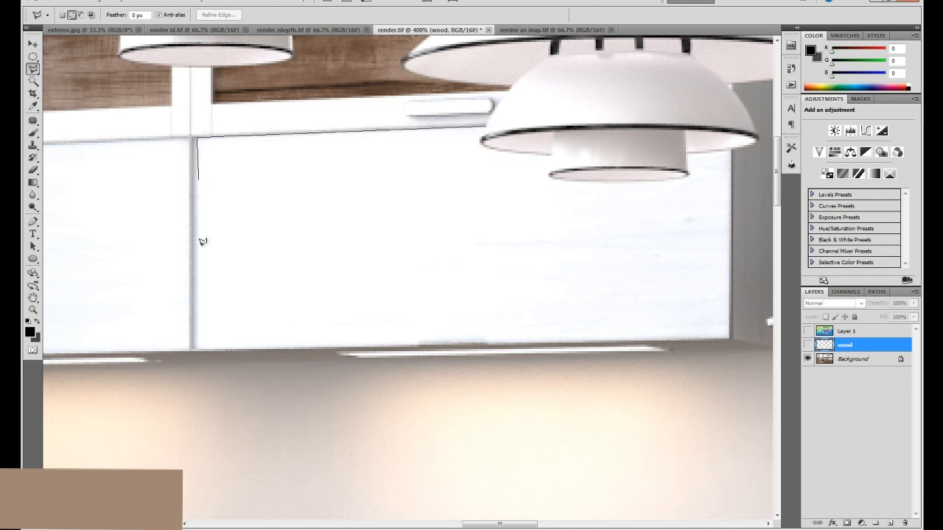
pyautogui.click(196, 347)
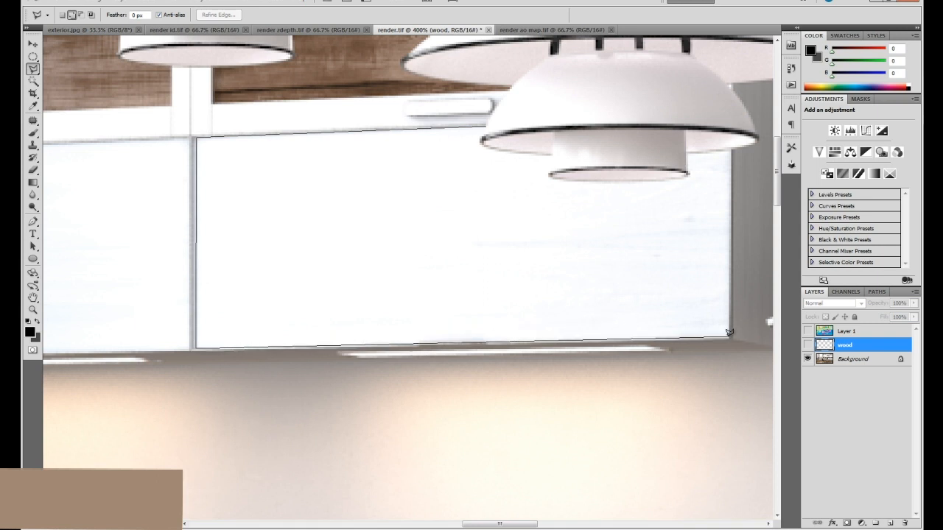
pyautogui.click(728, 336)
pyautogui.click(743, 151)
pyautogui.click(740, 466)
pyautogui.click(164, 431)
pyautogui.click(131, 268)
pyautogui.click(131, 135)
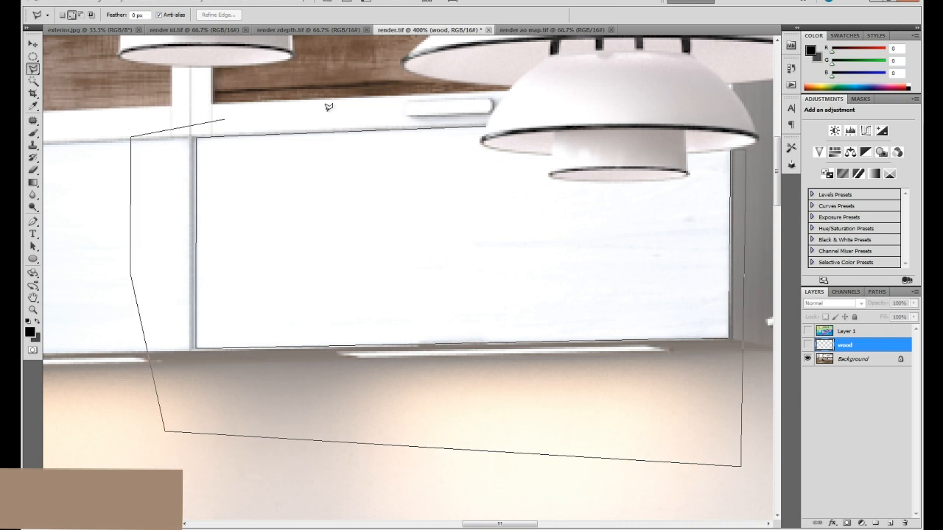
pyautogui.doubleClick(484, 91)
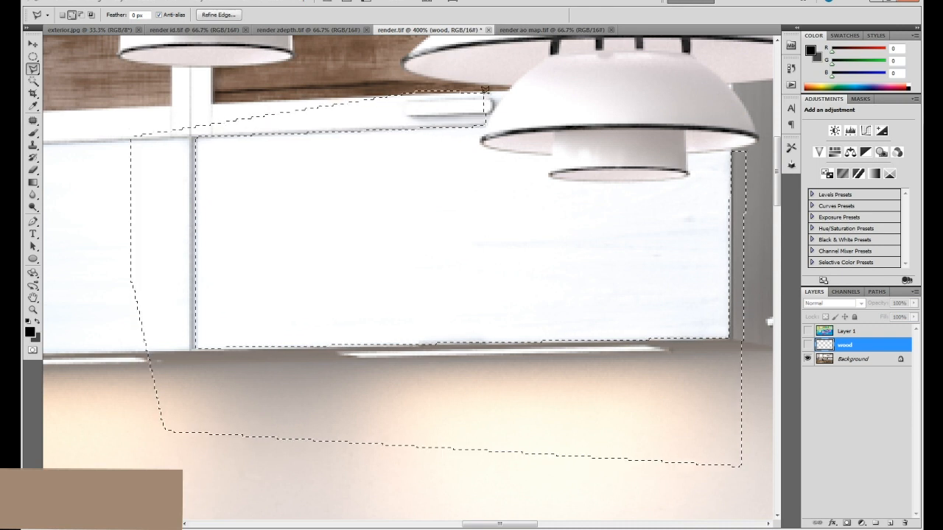
# Feather the selection by 1 pixel, delete that surplus from the wood layer, show the layer again and deselect.
pyautogui.hotkey('shift', 'F6')
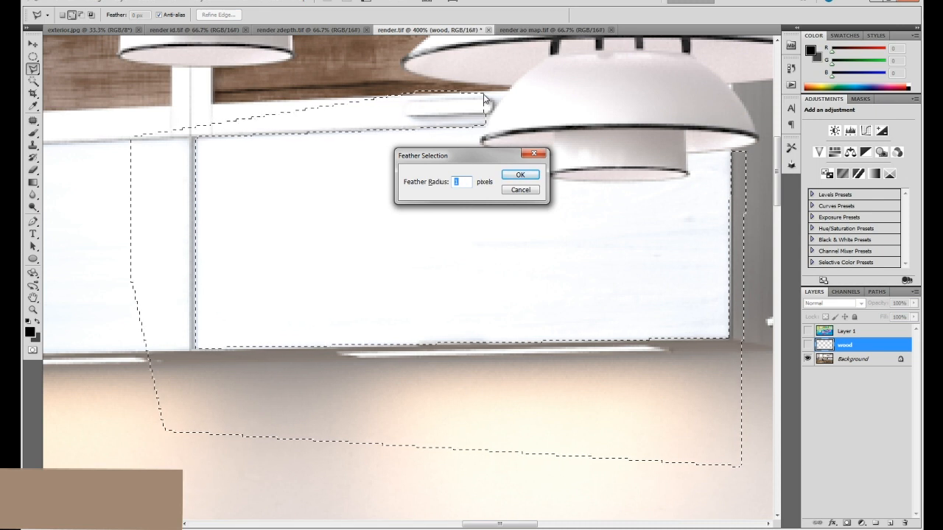
pyautogui.press('Return')
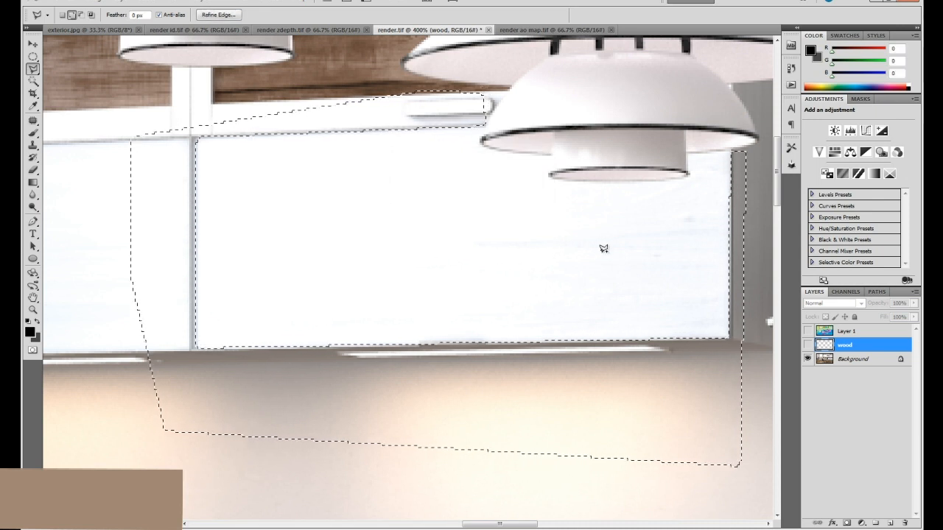
pyautogui.click(808, 345)
pyautogui.hotkey('ctrl', 'd')
# Select the leftover wood strip over the cabinet's side panel with the Polygonal Lasso, delete it and deselect.
pyautogui.moveTo(592, 185); pyautogui.dragTo(383, 204)
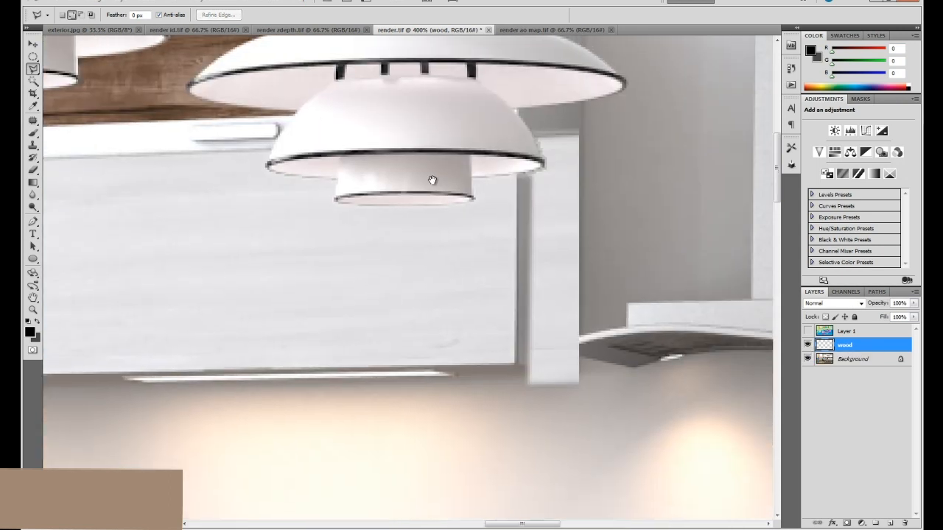
pyautogui.click(515, 96)
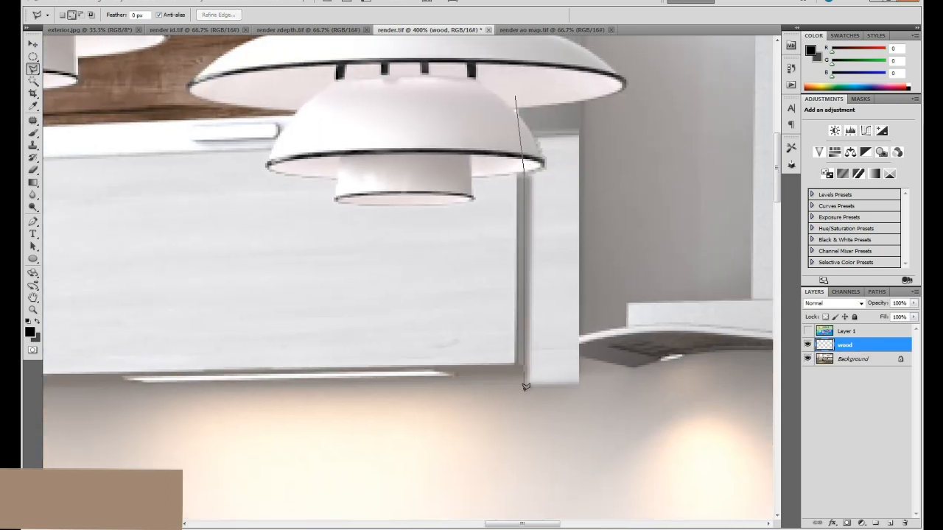
pyautogui.click(515, 414)
pyautogui.click(633, 444)
pyautogui.click(678, 154)
pyautogui.click(639, 77)
pyautogui.doubleClick(525, 49)
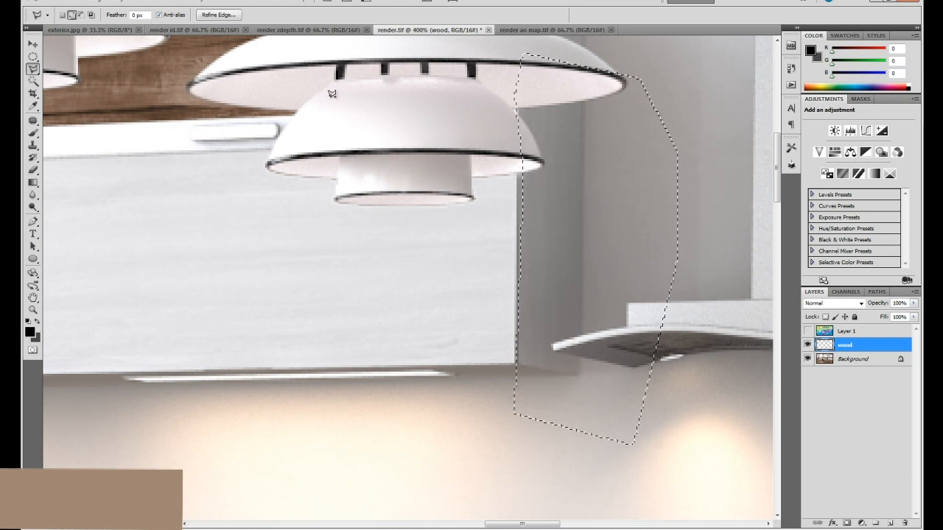
pyautogui.hotkey('ctrl', 'd')
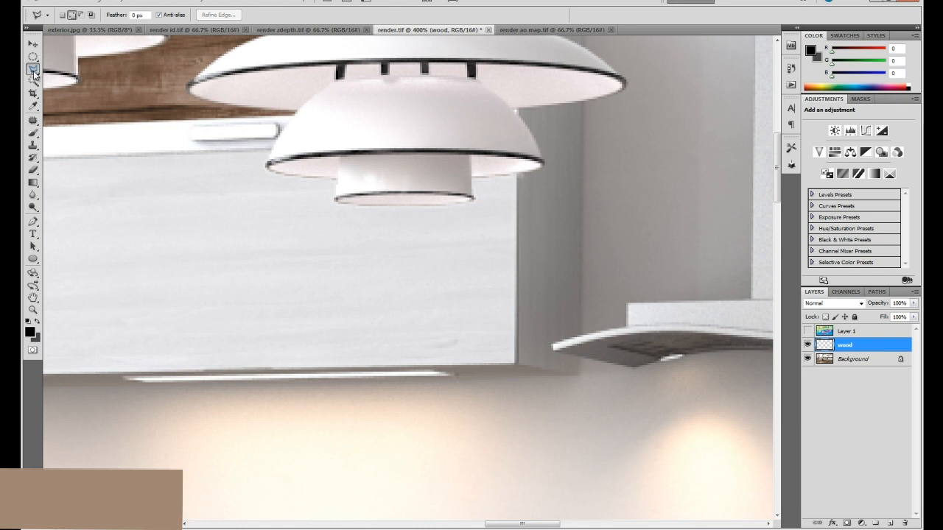
# Examine how the trimmed wood patch matches the neighbouring cabinet doors in brightness and fit.
pyautogui.moveTo(283, 208); pyautogui.dragTo(447, 217)
pyautogui.hotkey('ctrl', '-')
pyautogui.hotkey('ctrl', '0')
pyautogui.press('v')
pyautogui.hotkey('ctrl', '1')
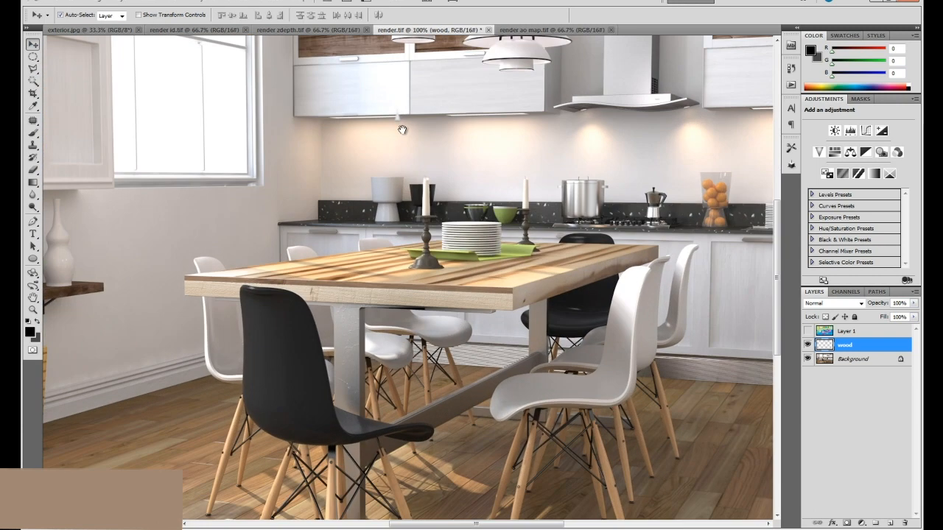
pyautogui.moveTo(400, 134); pyautogui.dragTo(380, 190)
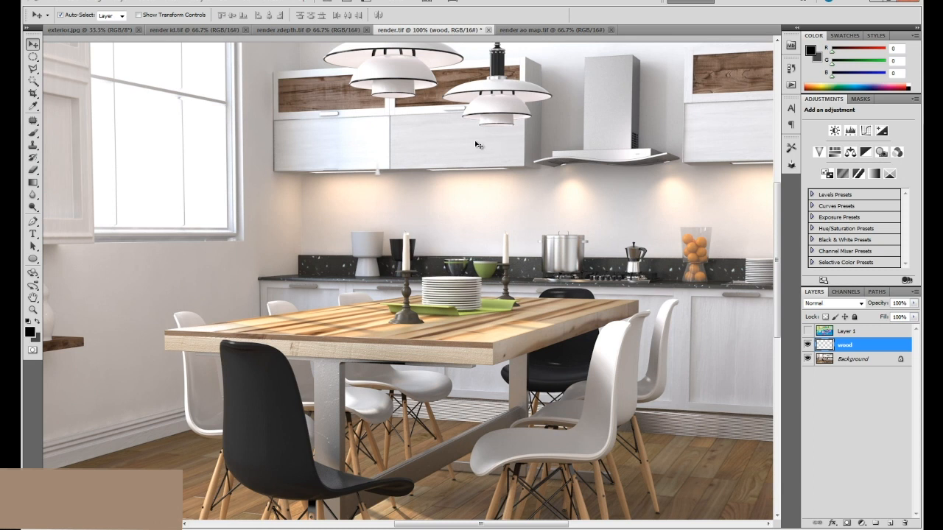
pyautogui.moveTo(456, 137); pyautogui.dragTo(460, 155)
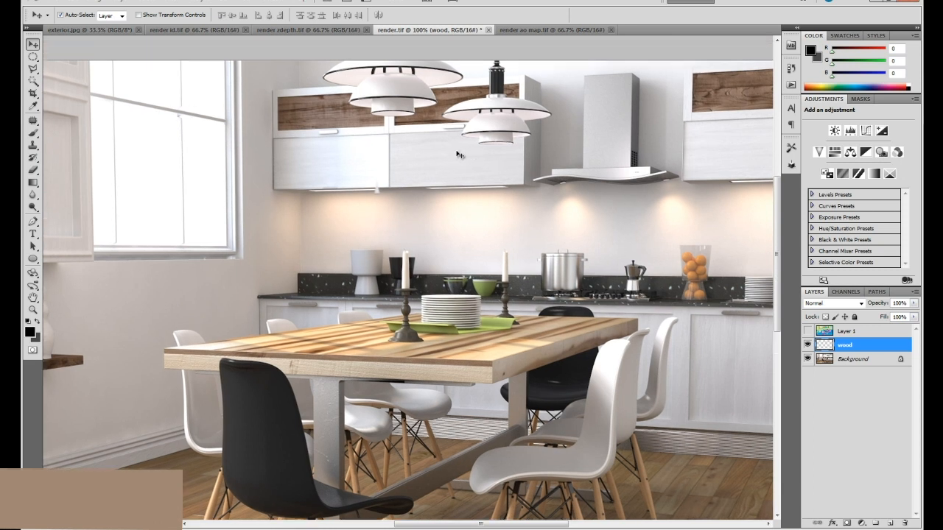
pyautogui.moveTo(541, 163); pyautogui.dragTo(444, 166)
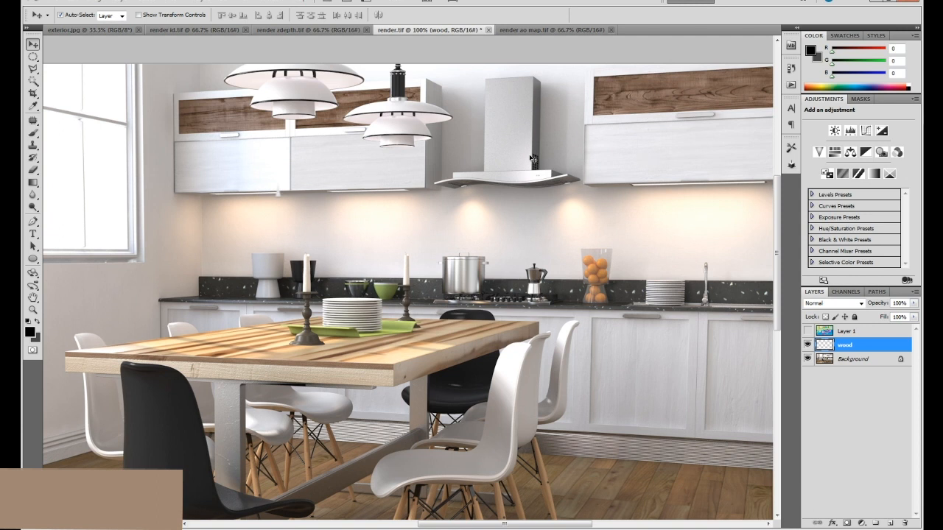
# Brighten the wood layer with Levels, setting the midtone input to 1.61 and the white input to 237.
pyautogui.hotkey('ctrl', 'l')
pyautogui.moveTo(709, 303); pyautogui.dragTo(685, 306)
pyautogui.moveTo(776, 304); pyautogui.dragTo(769, 304)
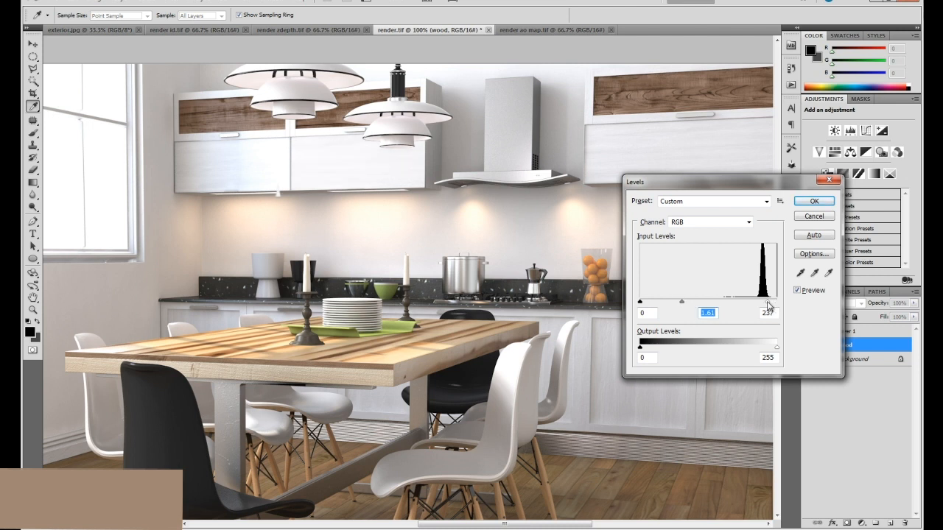
pyautogui.click(814, 201)
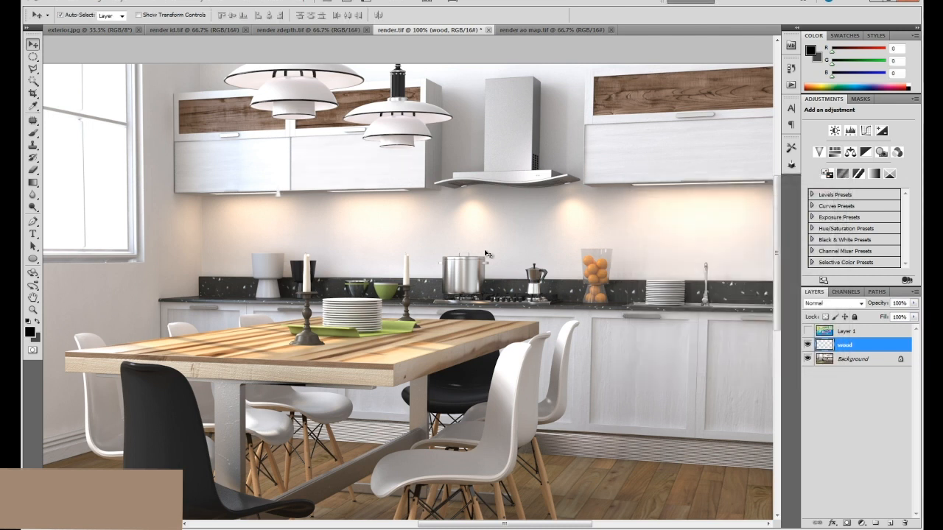
# Compare the render with and without the wood layer, in the full view and close to the cabinets.
pyautogui.click(808, 344)
pyautogui.click(808, 345)
pyautogui.click(808, 344)
pyautogui.click(808, 344)
pyautogui.hotkey('ctrl', '-')
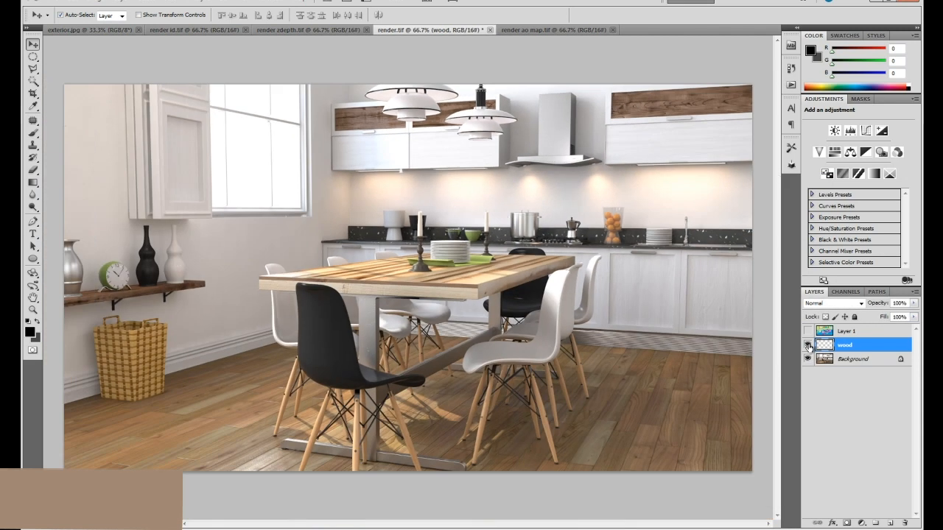
pyautogui.hotkey('ctrl', '+')
pyautogui.moveTo(548, 138); pyautogui.dragTo(540, 179)
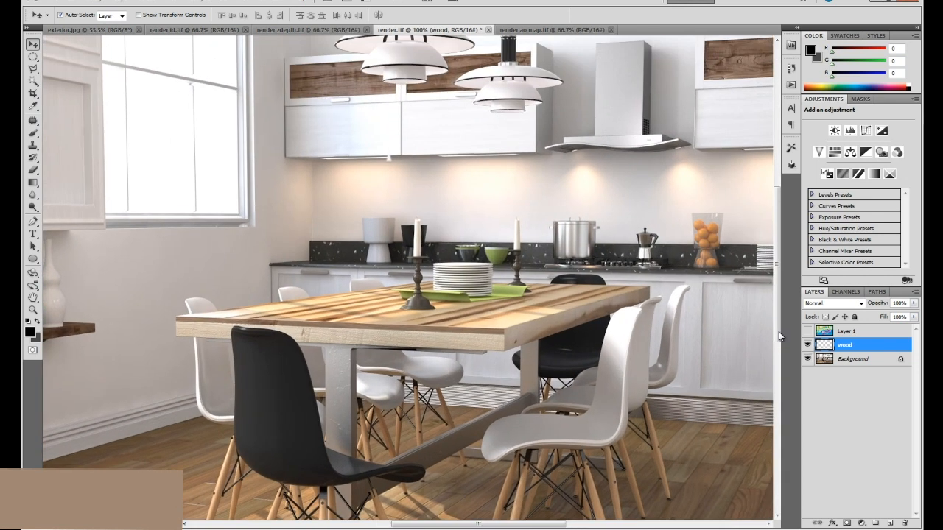
pyautogui.click(808, 344)
pyautogui.click(808, 344)
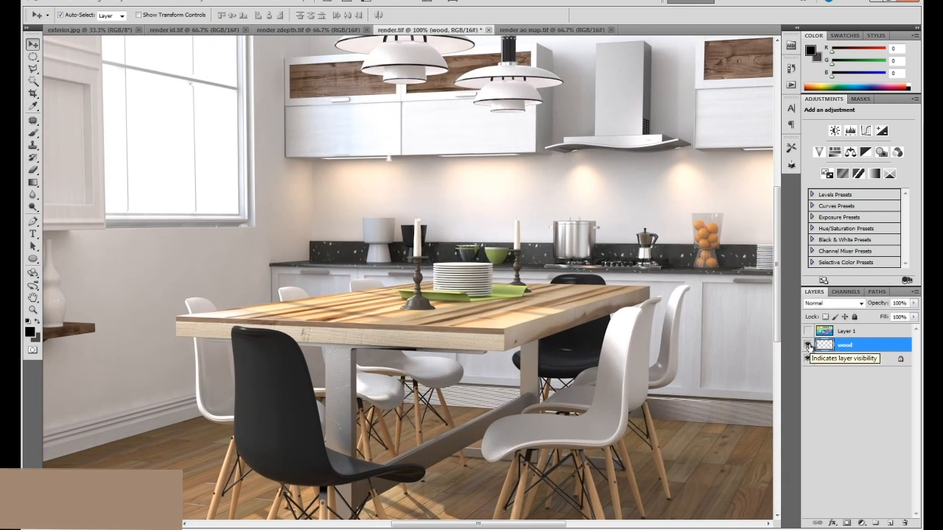
pyautogui.moveTo(402, 129); pyautogui.dragTo(421, 179)
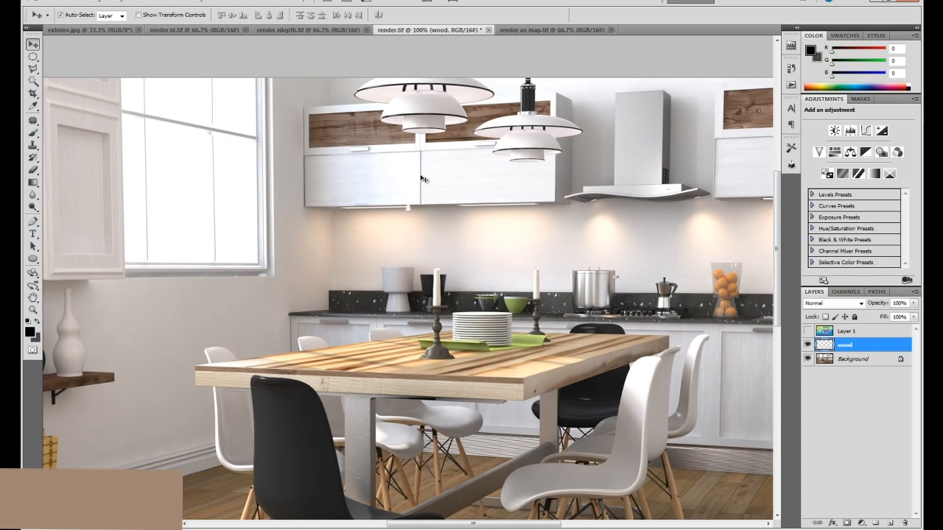
# Outline the wood surface of the lower door panel on the cabinet right of the range hood and copy it from the Background to a new layer.
pyautogui.hotkey('ctrl', 'alt', 'shift', 'n')
pyautogui.hscroll(5, 468, 204)
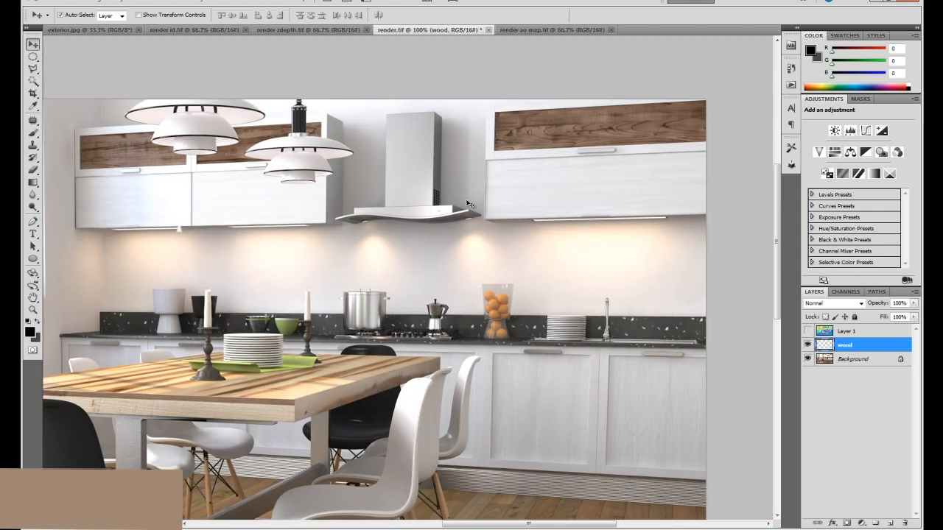
pyautogui.click(611, 194)
pyautogui.press('z')
pyautogui.click(609, 192)
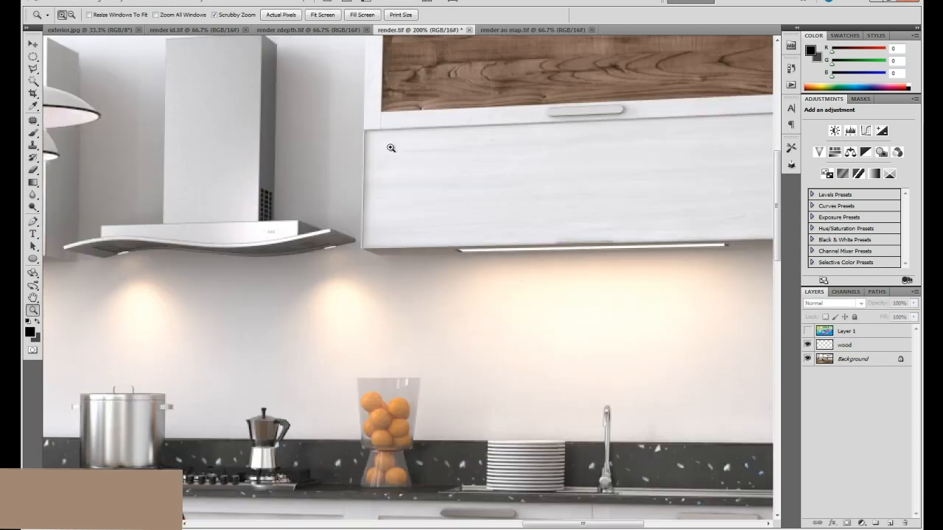
pyautogui.click(34, 70)
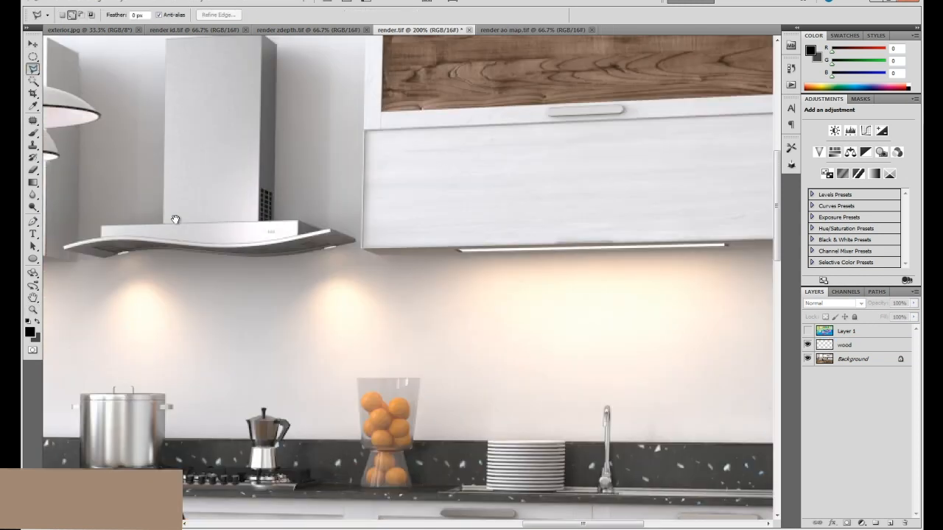
pyautogui.moveTo(177, 219); pyautogui.dragTo(608, 260)
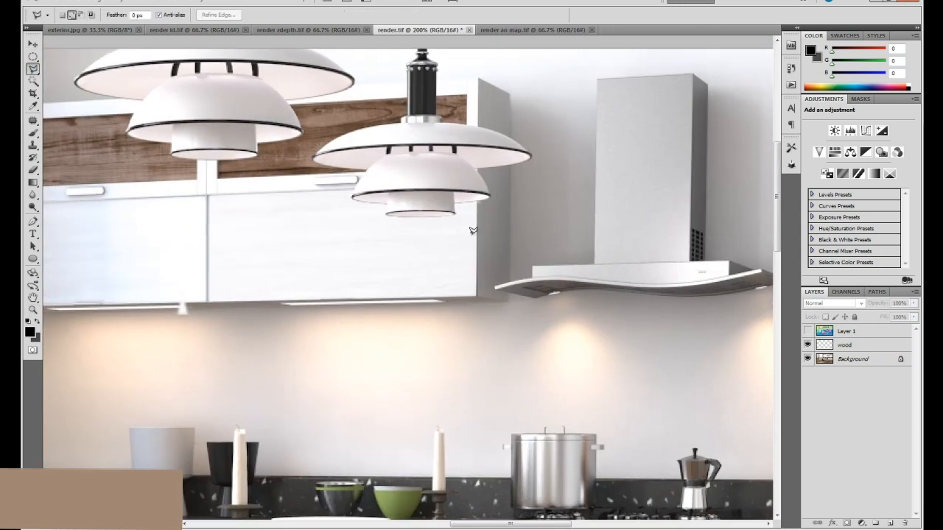
pyautogui.moveTo(631, 210); pyautogui.dragTo(167, 215)
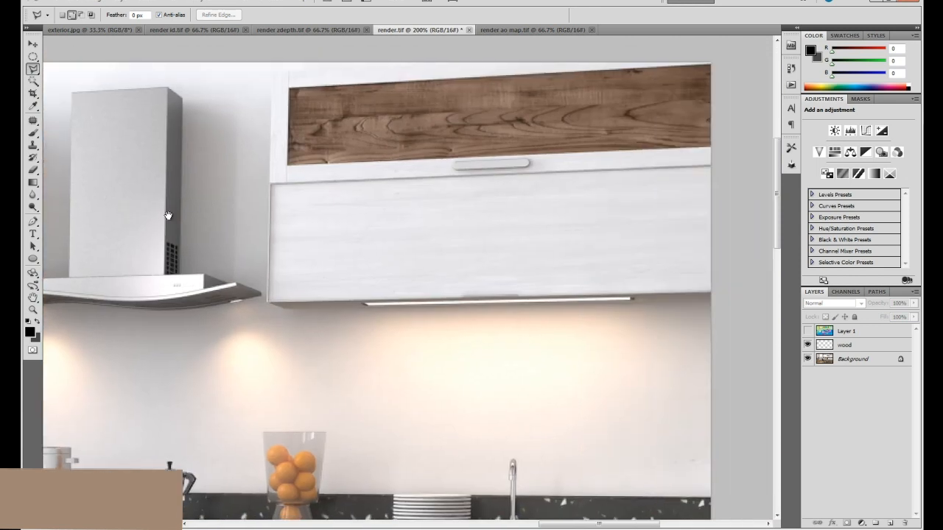
pyautogui.click(279, 179)
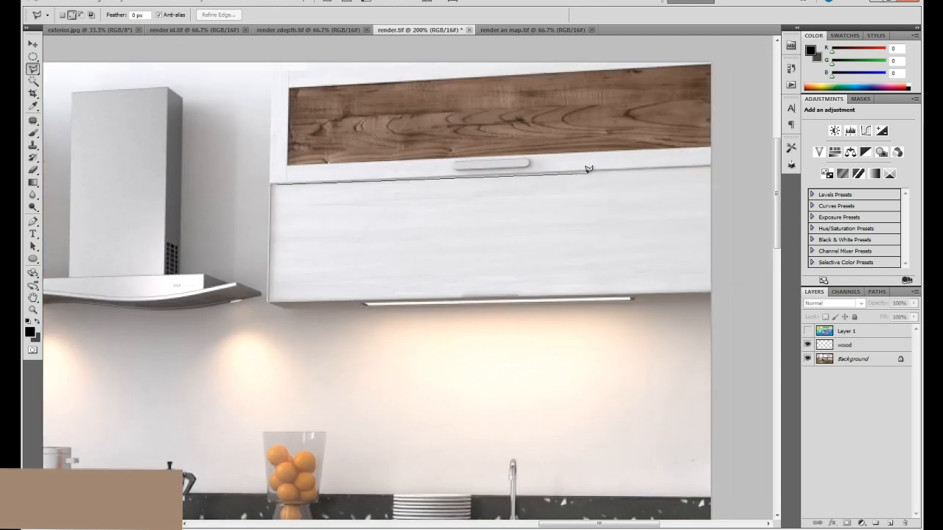
pyautogui.click(587, 172)
pyautogui.click(591, 293)
pyautogui.doubleClick(274, 299)
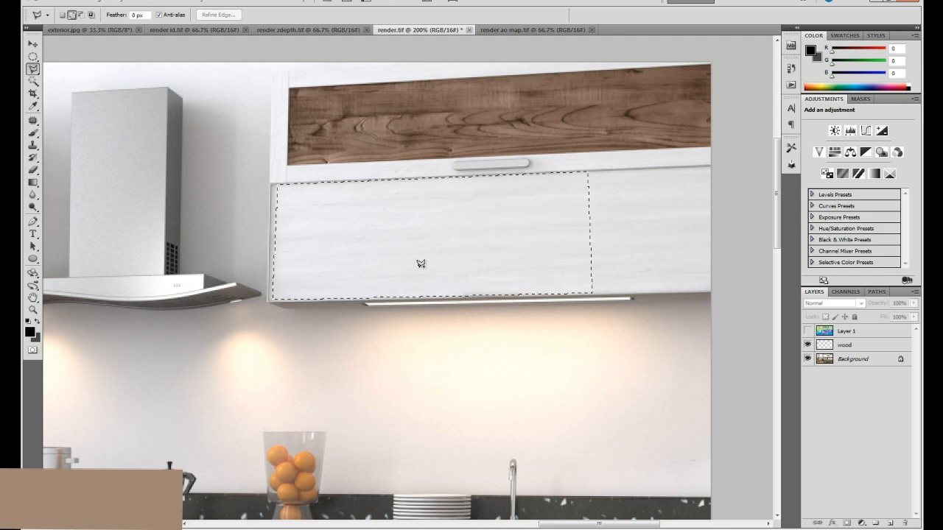
pyautogui.click(862, 359)
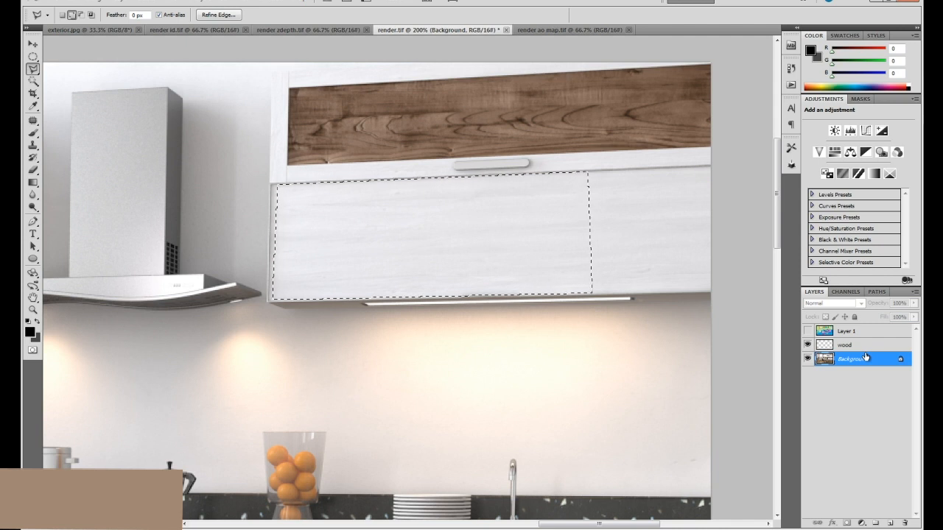
pyautogui.hotkey('ctrl', 'j')
# Move the copied wood patch over the overexposed upper cabinet door nearest the window.
pyautogui.press('v')
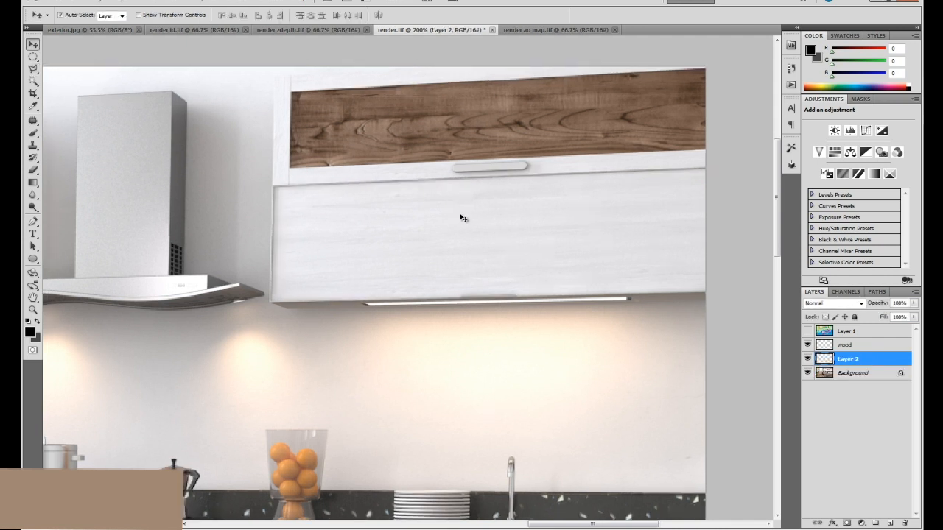
pyautogui.hotkey('ctrl', '-')
pyautogui.hotkey('ctrl', '-')
pyautogui.moveTo(547, 155); pyautogui.dragTo(451, 177)
pyautogui.press('z')
pyautogui.press('space')
pyautogui.moveTo(451, 177); pyautogui.dragTo(458, 203)
pyautogui.click(386, 176)
pyautogui.hotkey('ctrl', '-')
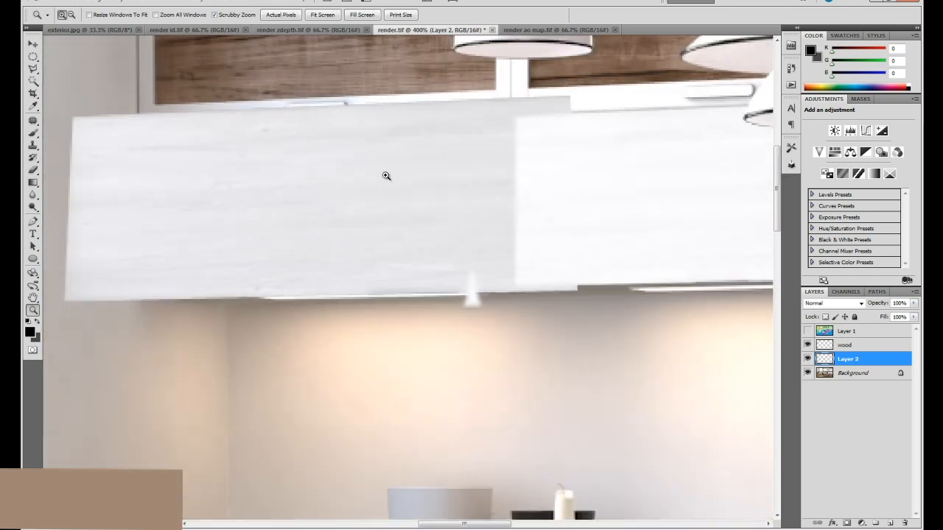
# Try to enlarge the window-side end of the copied wood patch with a Perspective transform.
pyautogui.press('v')
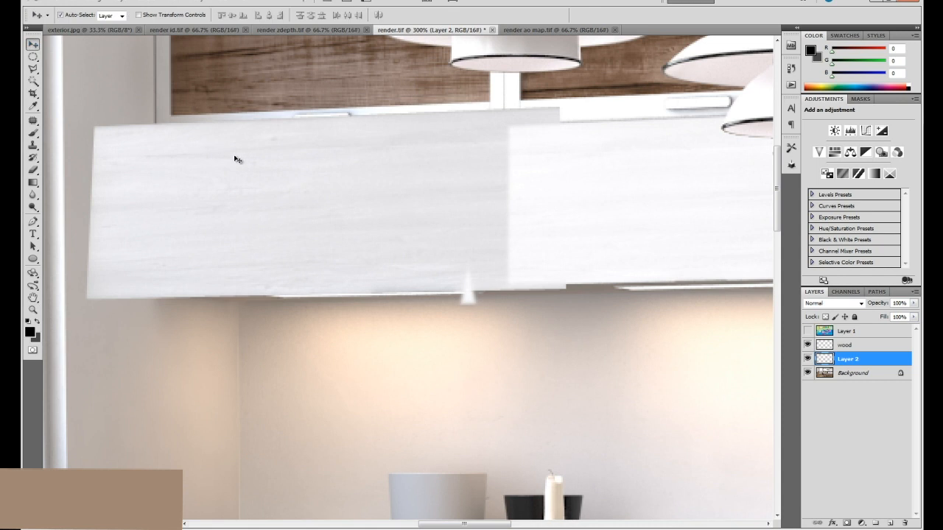
pyautogui.click(74, 3)
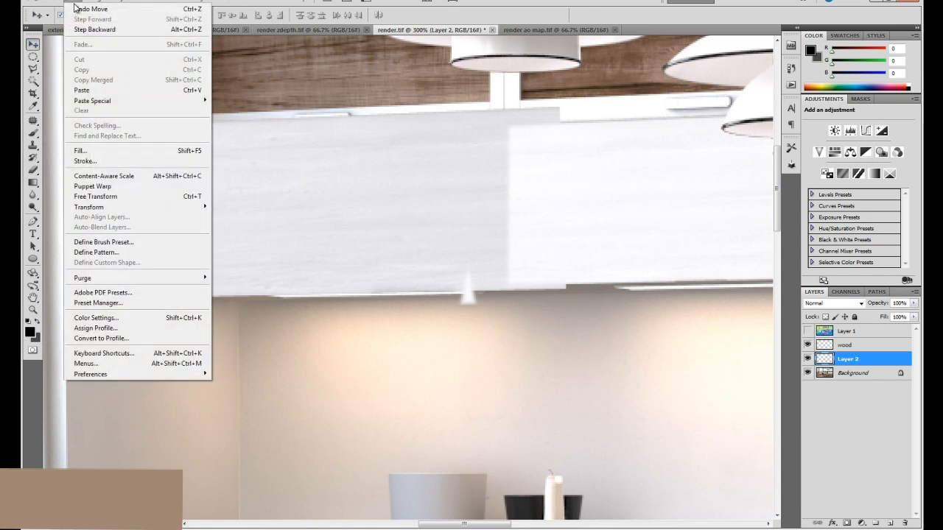
pyautogui.moveTo(136, 208)
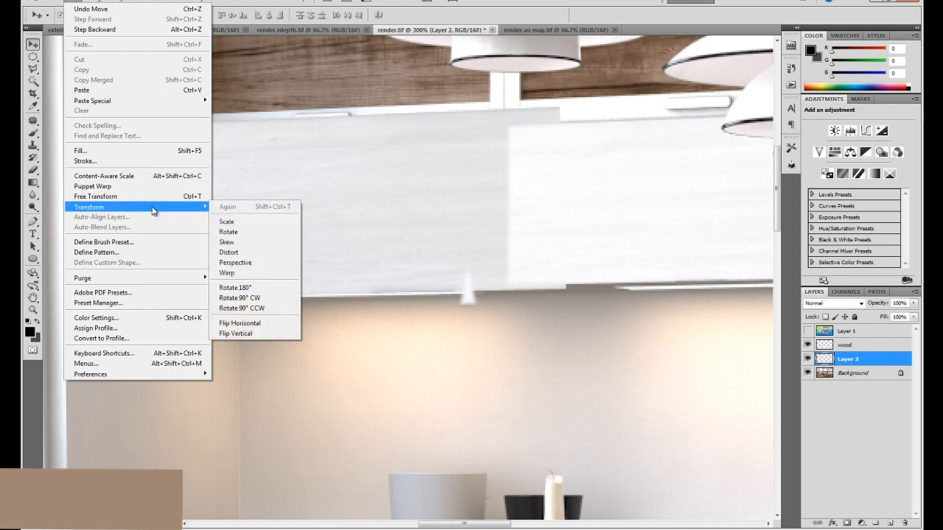
pyautogui.click(258, 263)
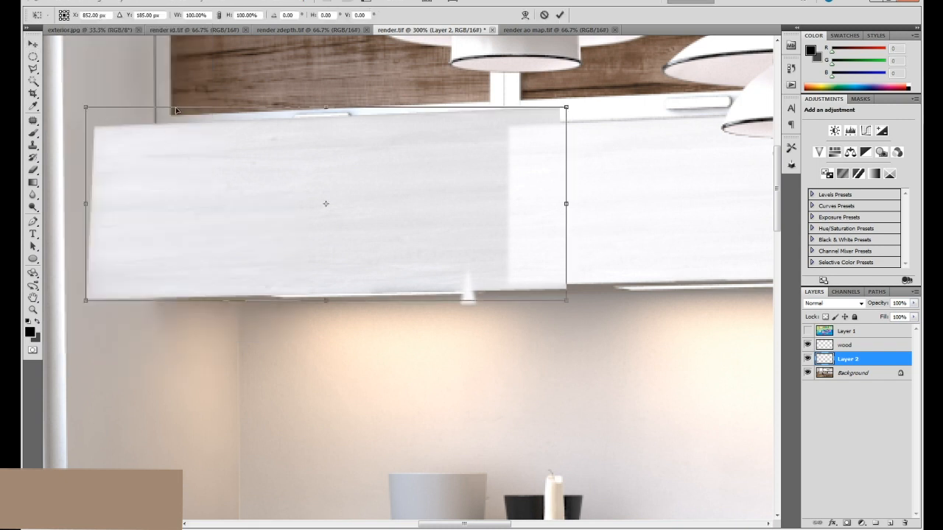
pyautogui.moveTo(86, 108); pyautogui.dragTo(88, 103)
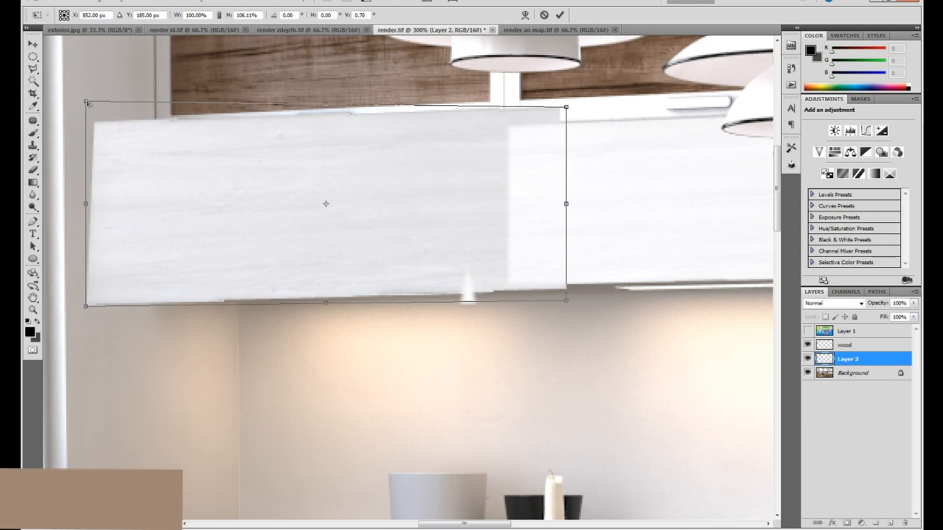
pyautogui.press('Return')
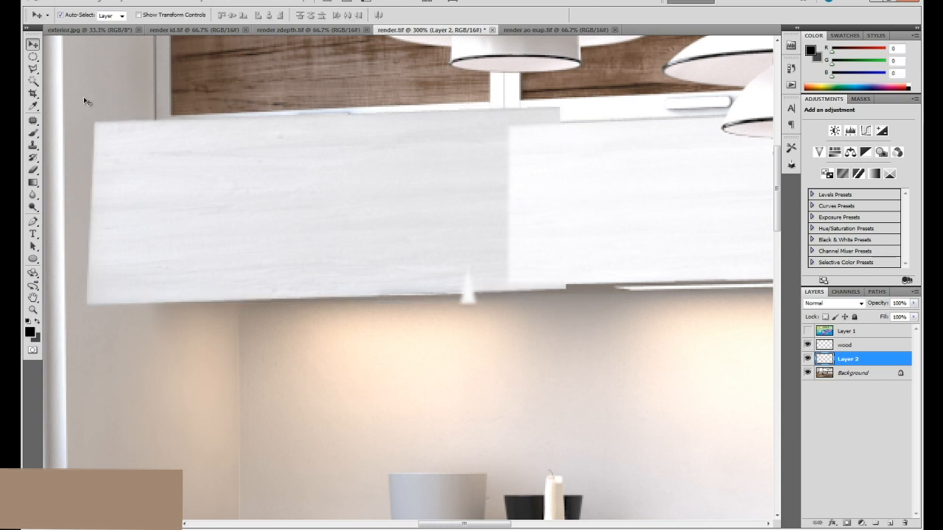
# Try to slant the wood patch further by shifting both of its vertical sides with a Perspective transform.
pyautogui.click(71, 4)
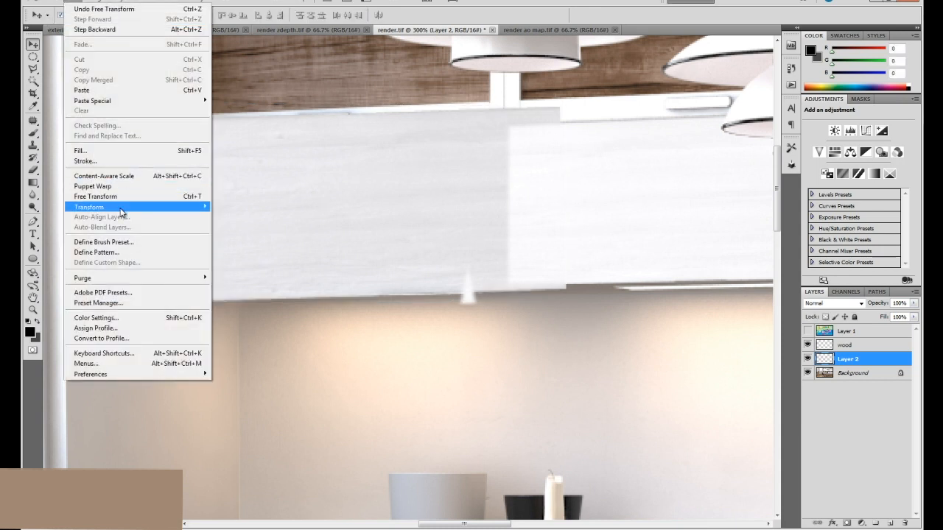
pyautogui.moveTo(121, 208)
pyautogui.click(254, 266)
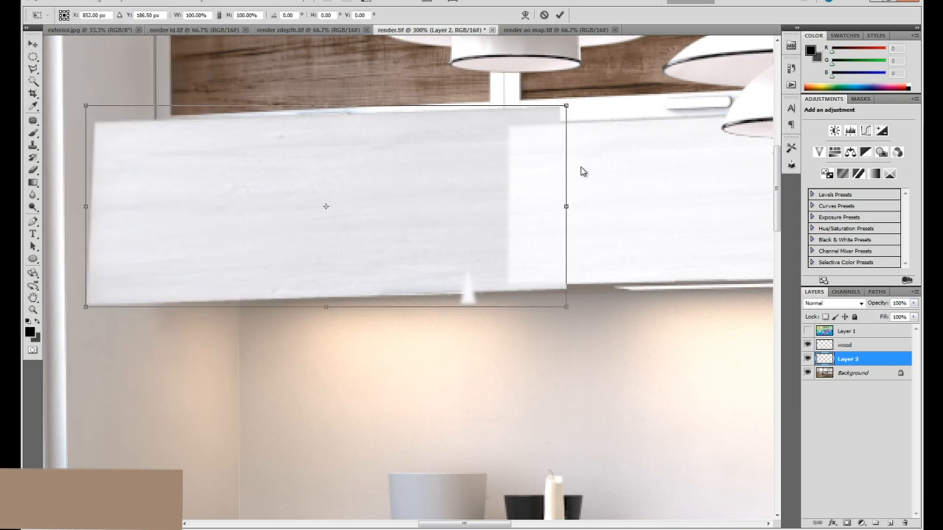
pyautogui.moveTo(566, 208); pyautogui.dragTo(567, 212)
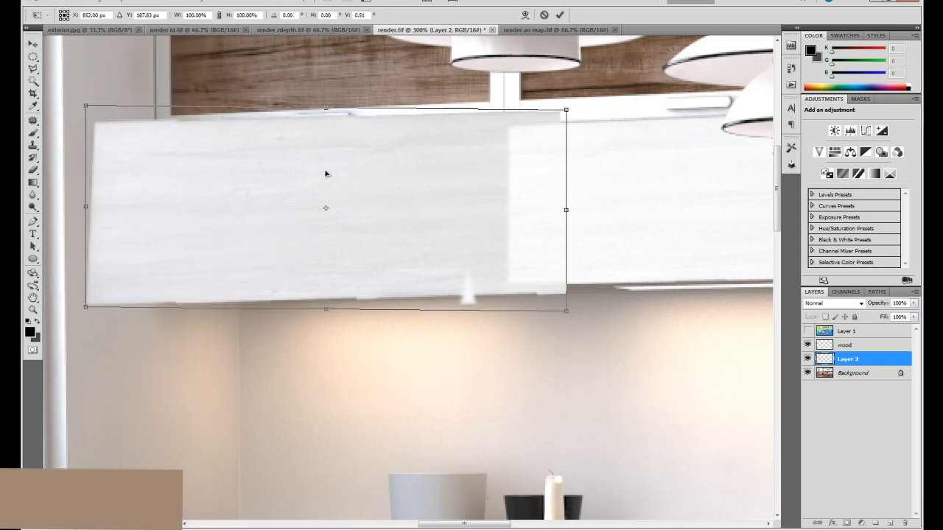
pyautogui.moveTo(91, 212); pyautogui.dragTo(88, 207)
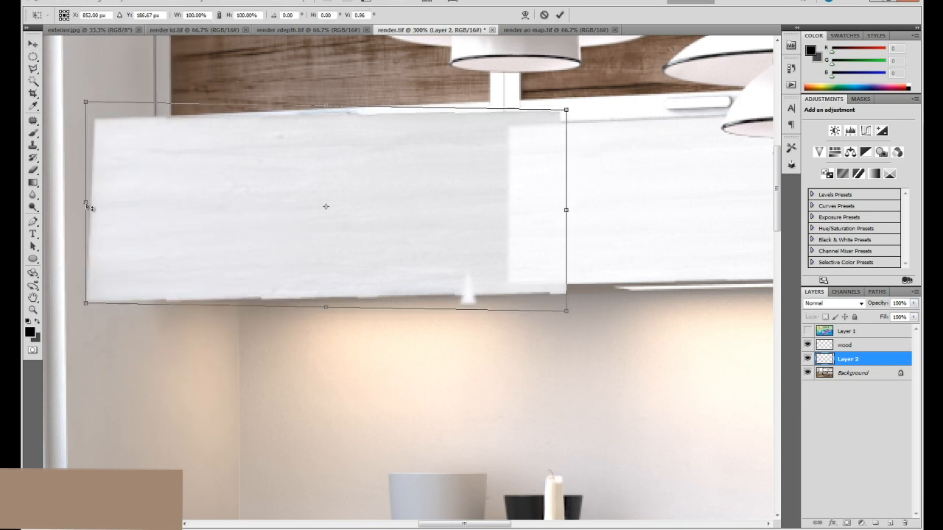
pyautogui.press('Return')
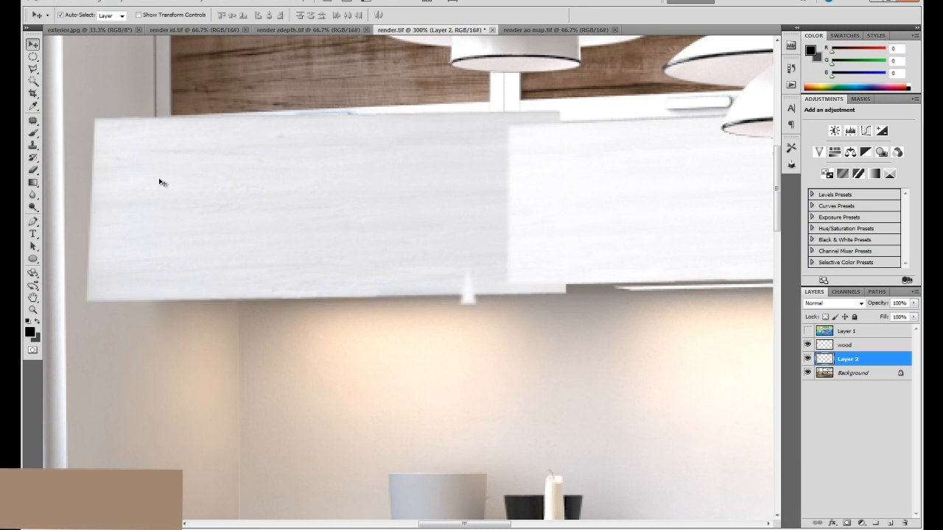
# Try to select the area of the upper door nearest the window from the color ID map on Layer 1.
pyautogui.click(808, 332)
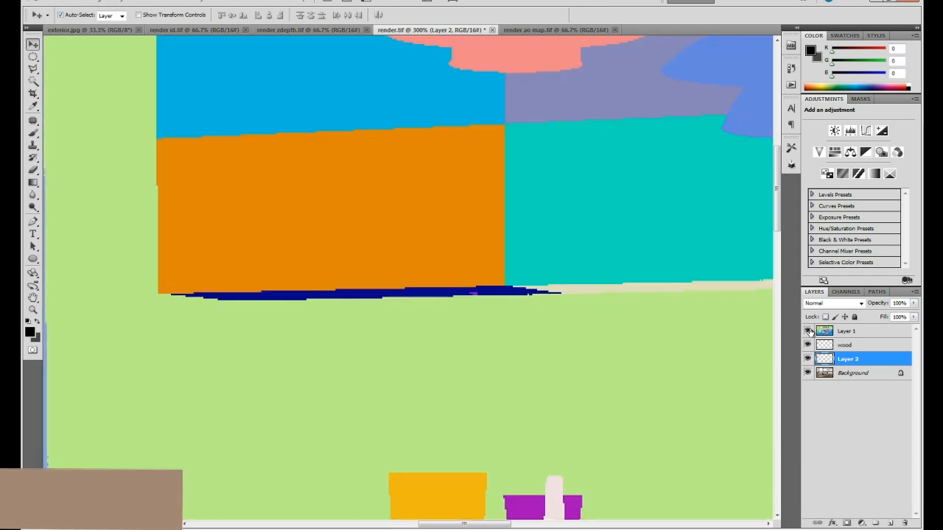
pyautogui.click(854, 331)
pyautogui.press('w')
pyautogui.click(369, 205)
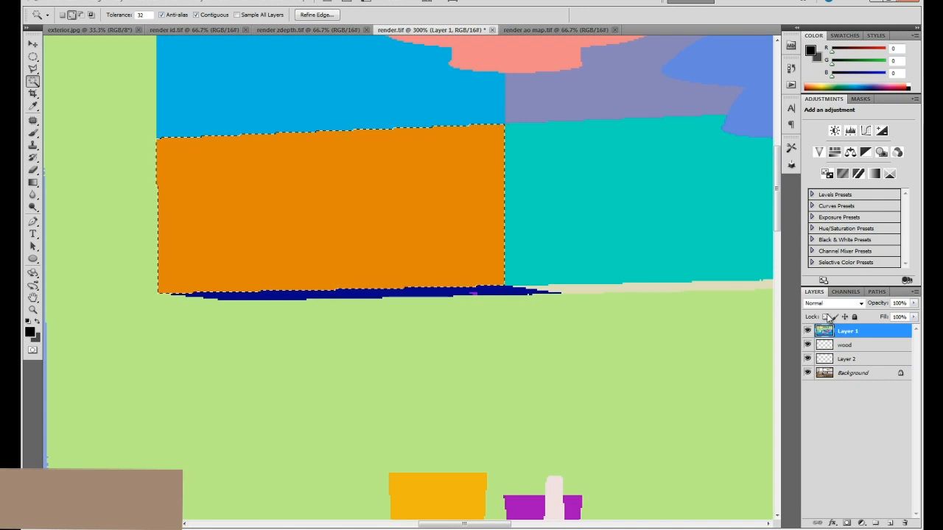
pyautogui.click(808, 332)
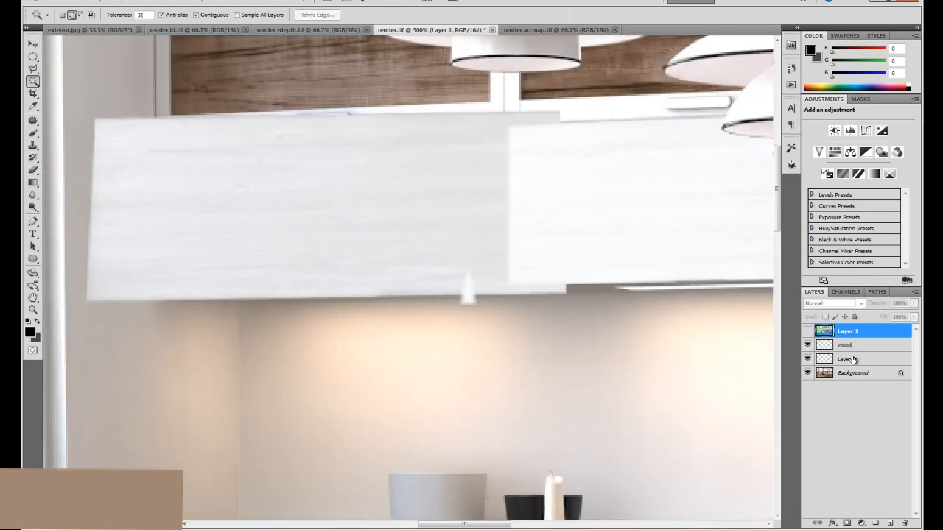
pyautogui.click(808, 359)
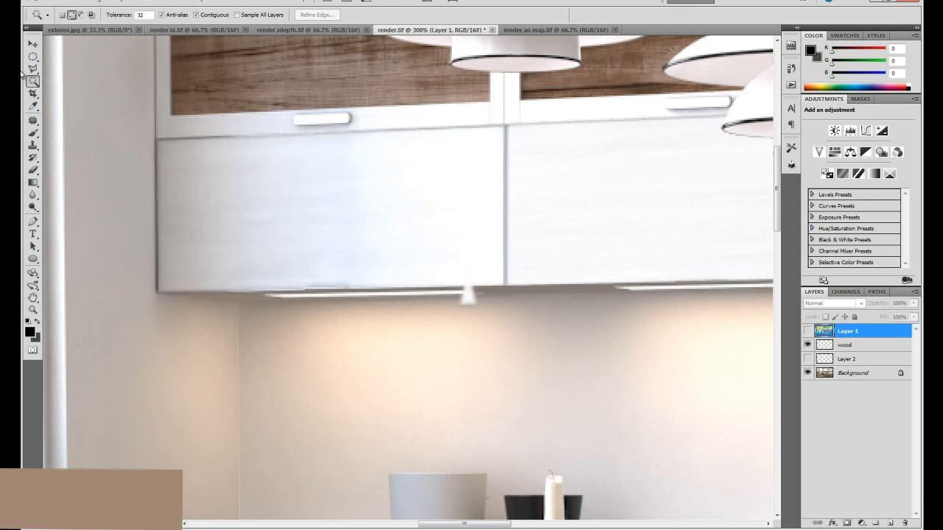
pyautogui.click(33, 69)
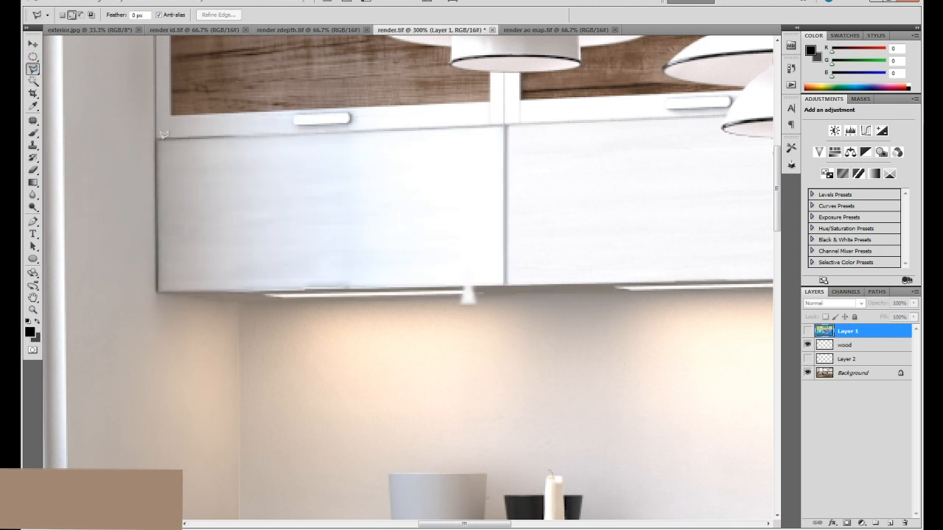
pyautogui.click(808, 359)
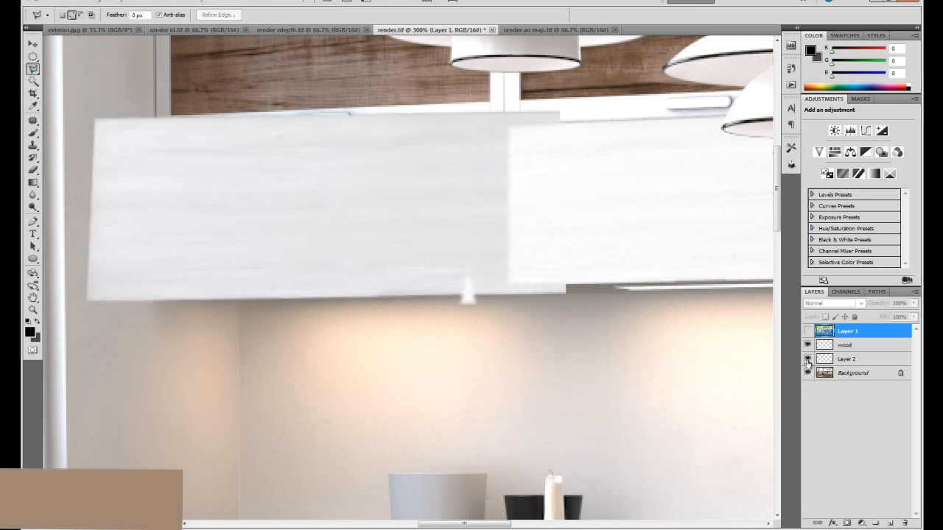
pyautogui.click(835, 358)
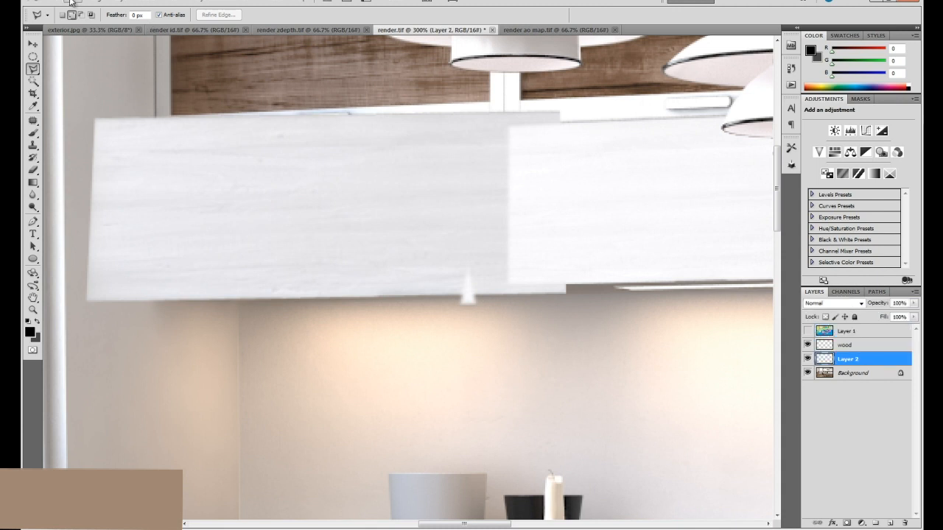
# Undo the perspective changes made to the wood patch on Layer 2.
pyautogui.hotkey('ctrl', 'alt', 'z')
pyautogui.hotkey('ctrl', 'alt', 'z')
pyautogui.hotkey('ctrl', 'alt', 'z')
pyautogui.hotkey('ctrl', 'alt', 'z')
pyautogui.hotkey('ctrl', 'alt', 'z')
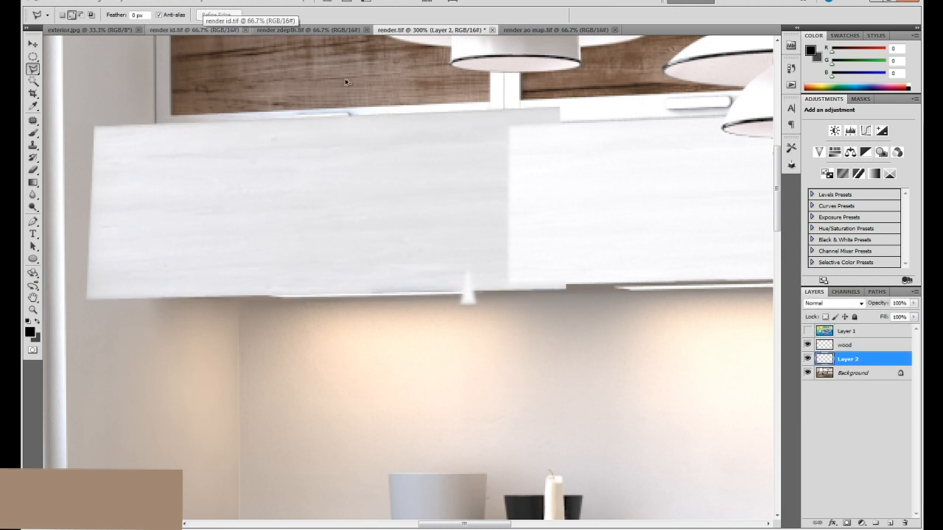
pyautogui.hotkey('ctrl', 'shift', 'z')
pyautogui.hotkey('ctrl', 'shift', 'z')
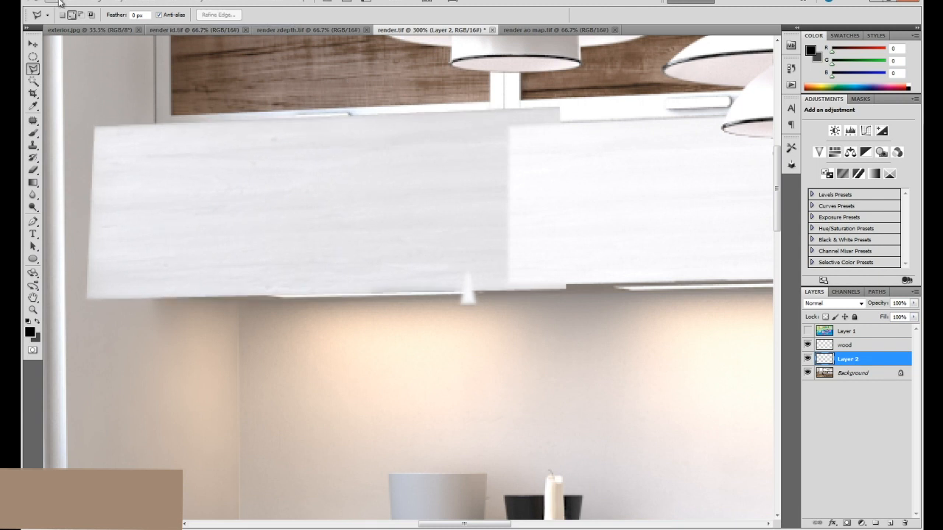
# Taper the Layer 2 wood patch toward the window with a Perspective transform so it follows the cabinet door's slope.
pyautogui.click(74, 3)
pyautogui.moveTo(137, 208)
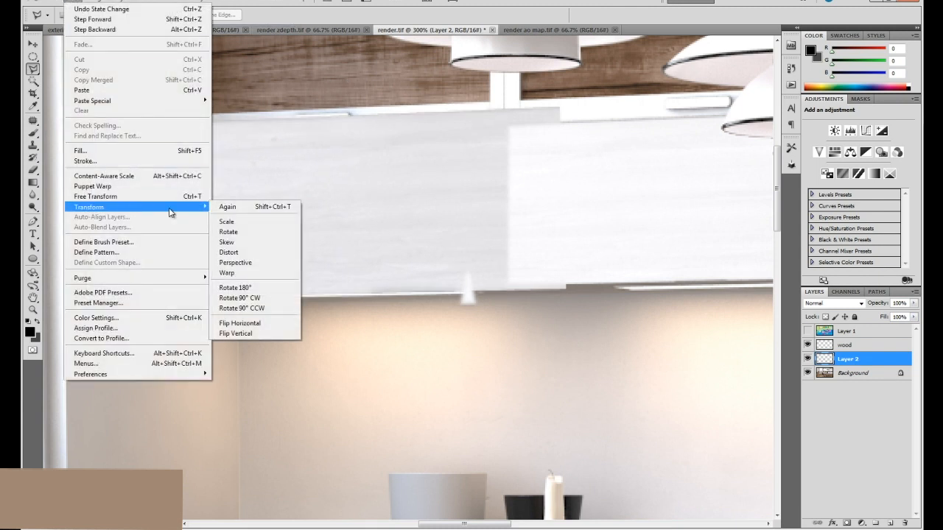
pyautogui.click(254, 263)
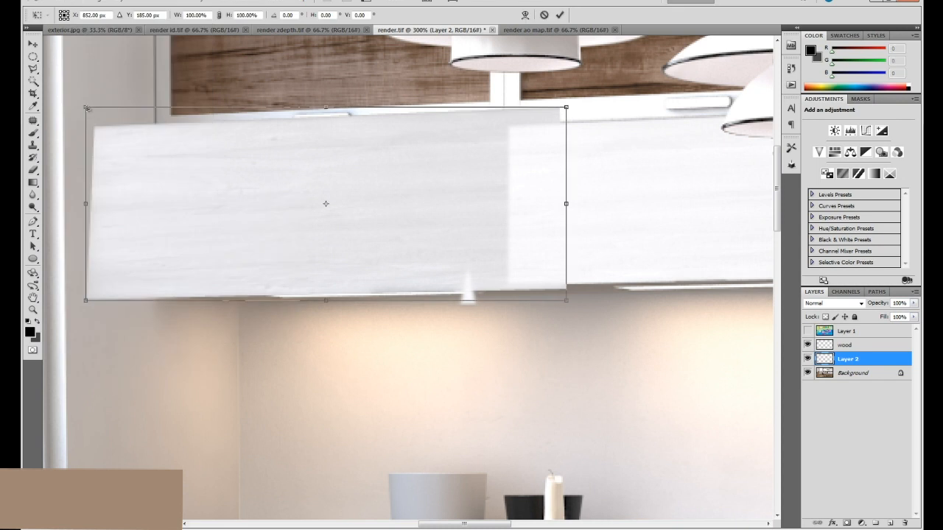
pyautogui.moveTo(87, 109); pyautogui.dragTo(100, 118)
pyautogui.moveTo(567, 109); pyautogui.dragTo(568, 103)
pyautogui.press('Return')
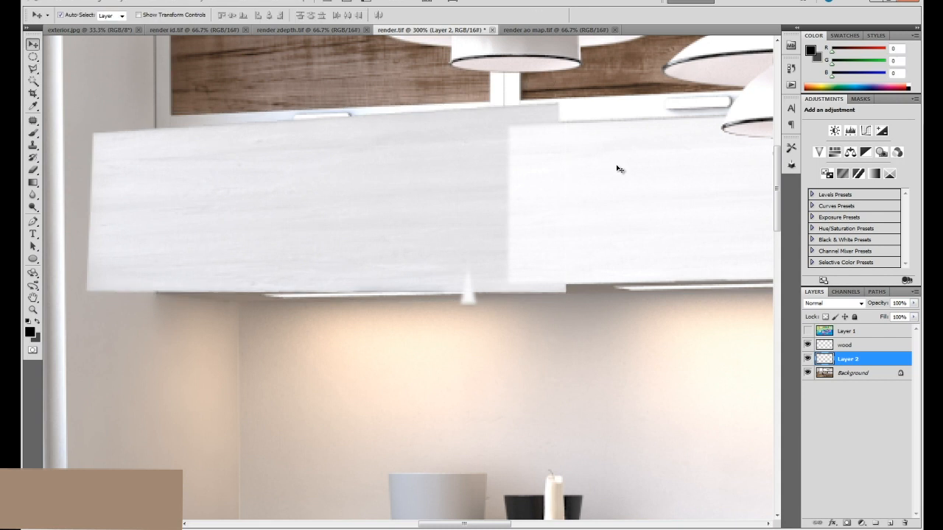
# Scale the wood patch down slightly with Free Transform, keeping the upper door nearest the window covered.
pyautogui.hotkey('ctrl', 't')
pyautogui.moveTo(567, 101); pyautogui.dragTo(553, 103)
pyautogui.press('Return')
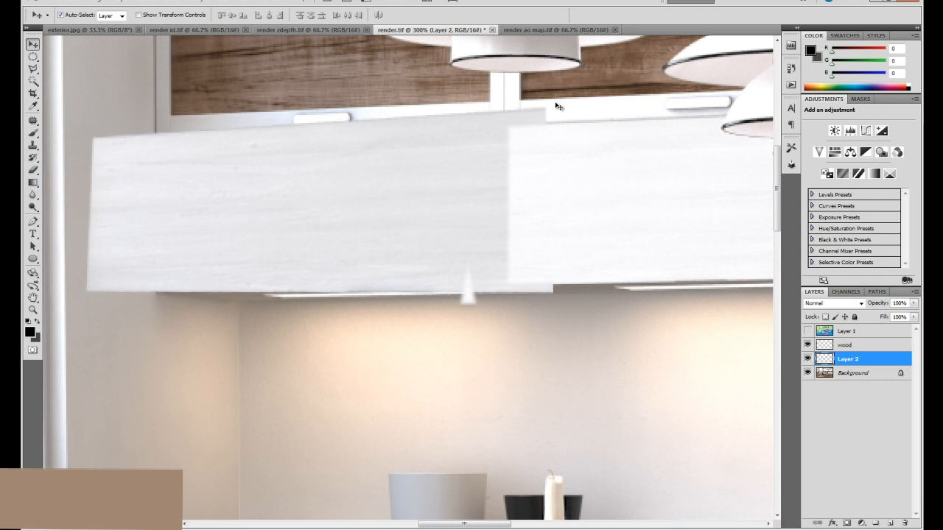
# Hide Layer 2 and outline the upper cabinet door nearest the window with the Polygonal Lasso.
pyautogui.click(807, 359)
pyautogui.click(33, 68)
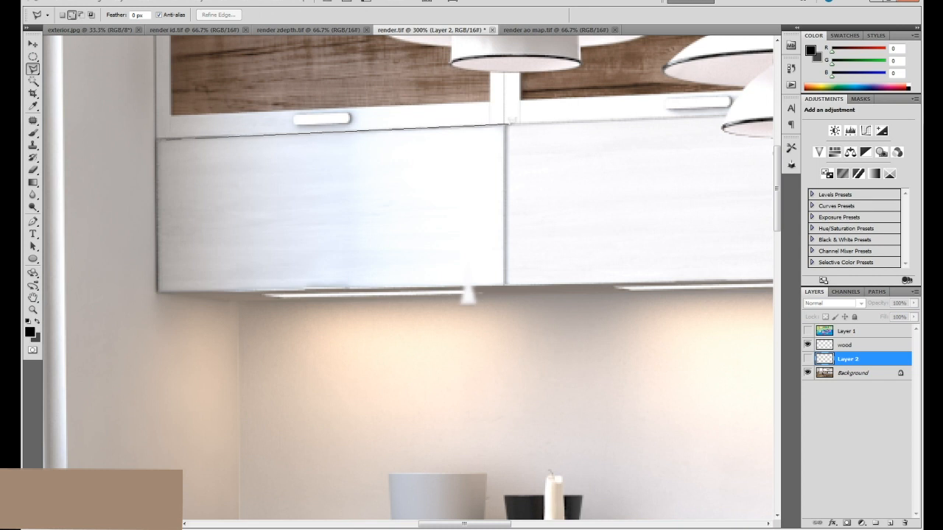
pyautogui.click(503, 125)
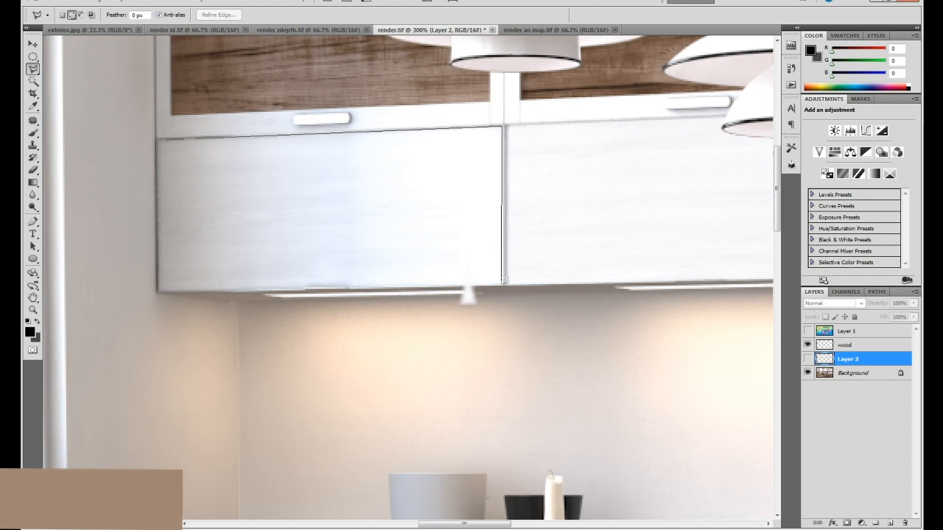
pyautogui.click(503, 282)
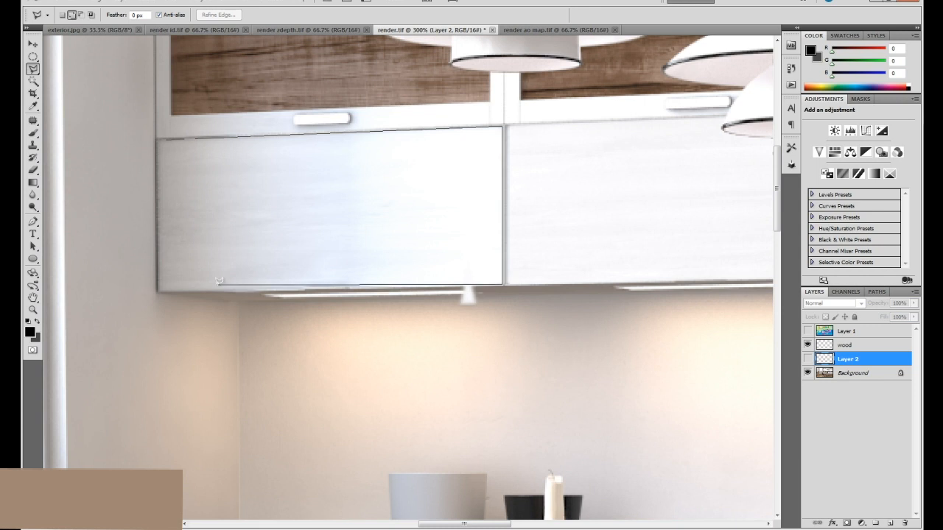
pyautogui.click(158, 288)
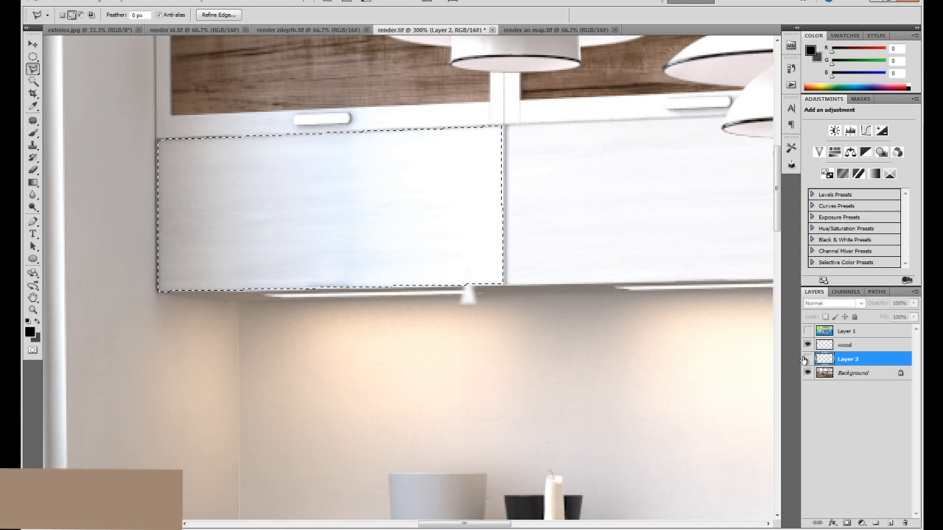
# Show Layer 2, delete the wood patch outside the door outline by inverting the selection, and deselect.
pyautogui.click(807, 359)
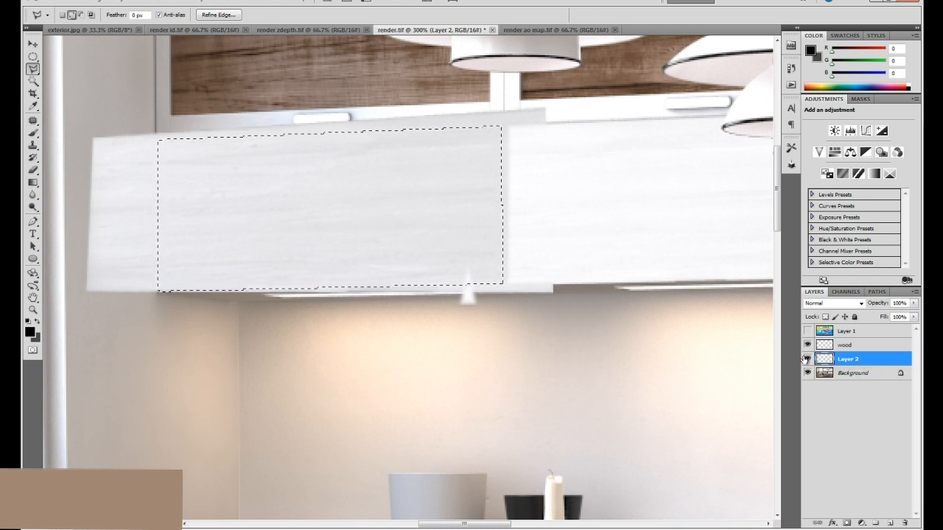
pyautogui.hotkey('ctrl', '1')
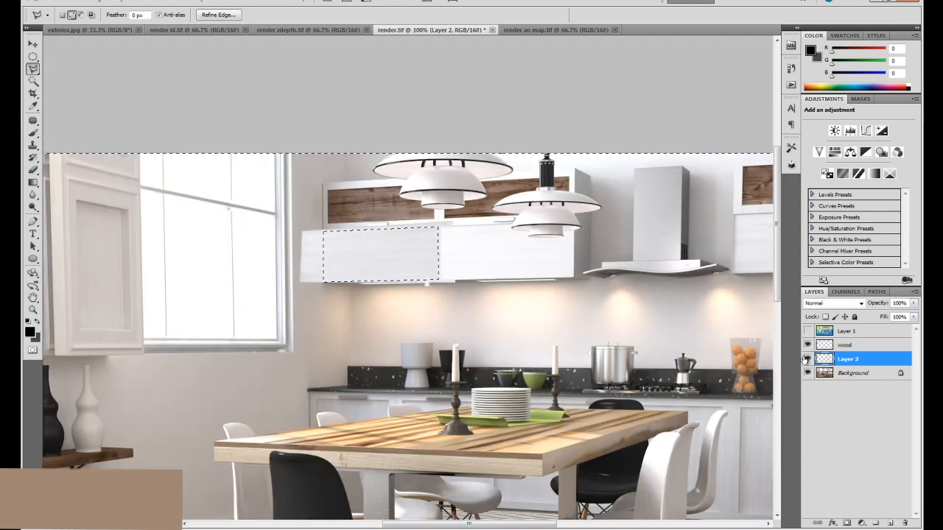
pyautogui.press('Delete')
pyautogui.hotkey('ctrl', 'd')
pyautogui.press('v')
pyautogui.hotkey('ctrl', '+')
pyautogui.hotkey('ctrl', '+')
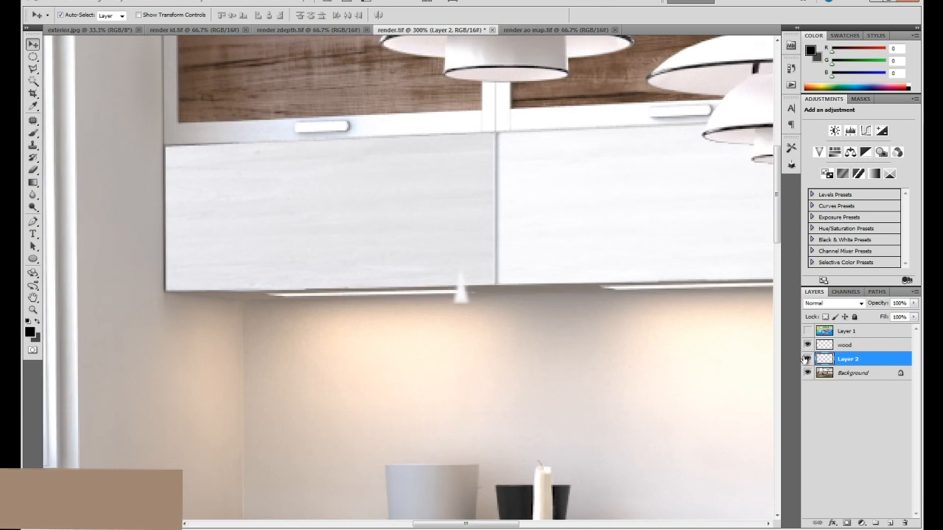
# Try brightening the Layer 2 wood patch with Levels, setting the white input to 237, and discard the adjustment.
pyautogui.hotkey('ctrl', '-')
pyautogui.hotkey('ctrl', 'l')
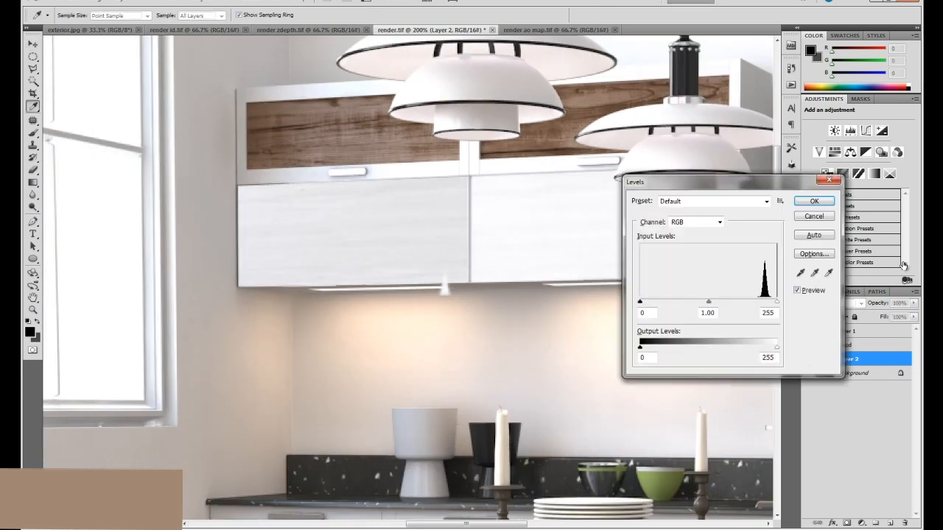
pyautogui.moveTo(776, 302); pyautogui.dragTo(767, 304)
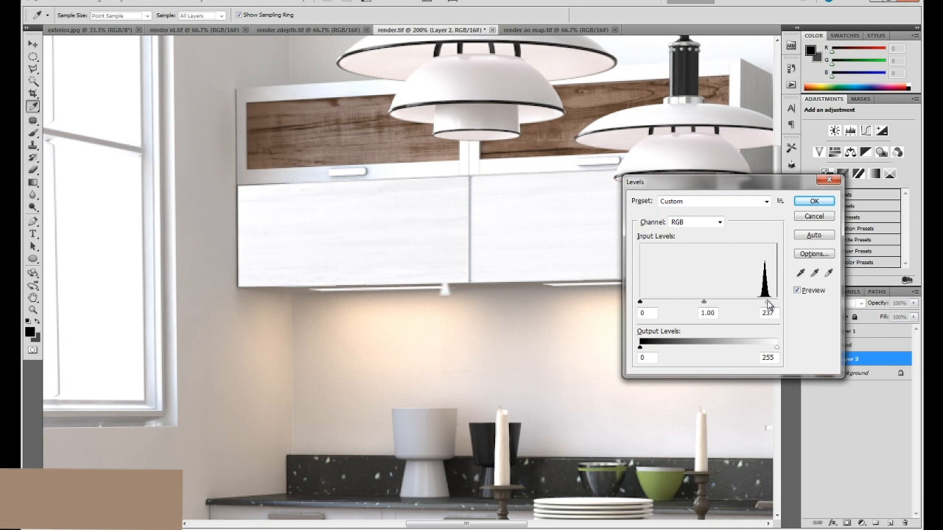
pyautogui.click(768, 304)
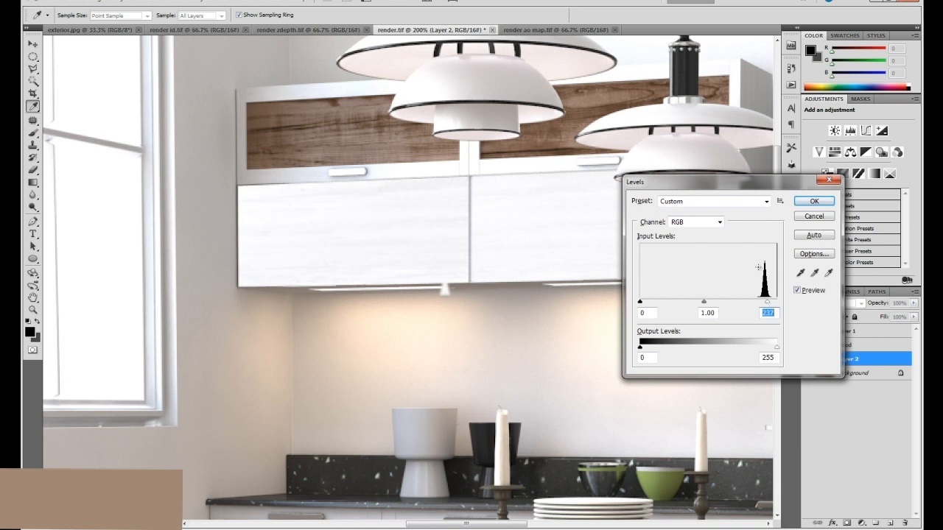
pyautogui.click(811, 218)
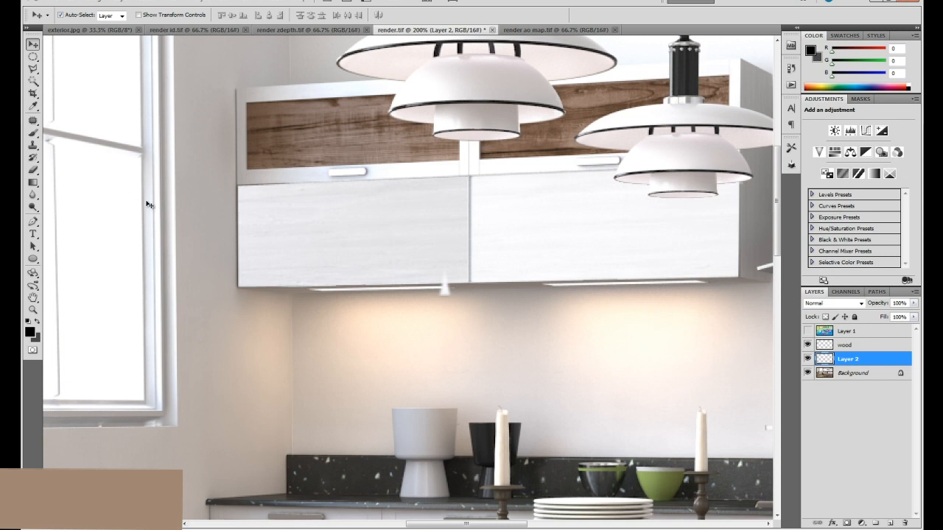
# Darken the Layer 2 wood patch toward its window-side edge with the Burn tool set to Midtones and 12% exposure.
pyautogui.moveTo(33, 208); pyautogui.dragTo(56, 220)
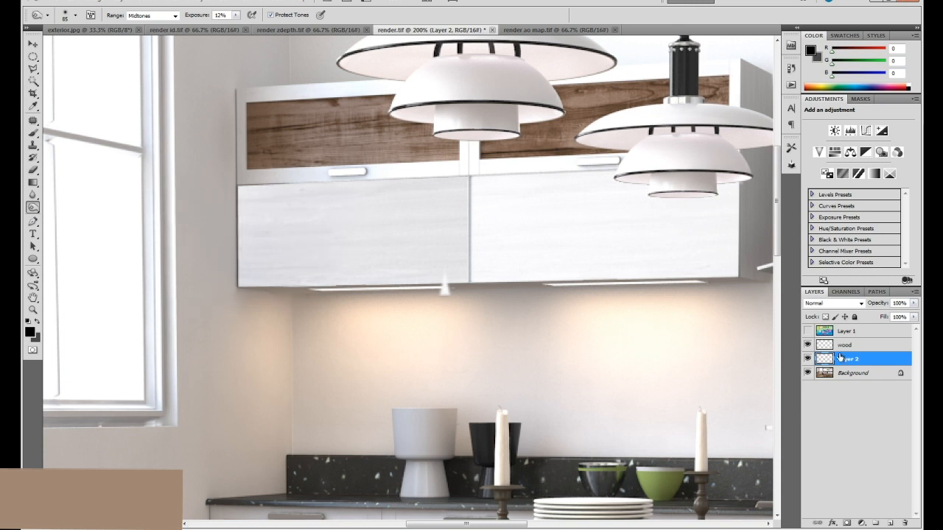
pyautogui.click(807, 359)
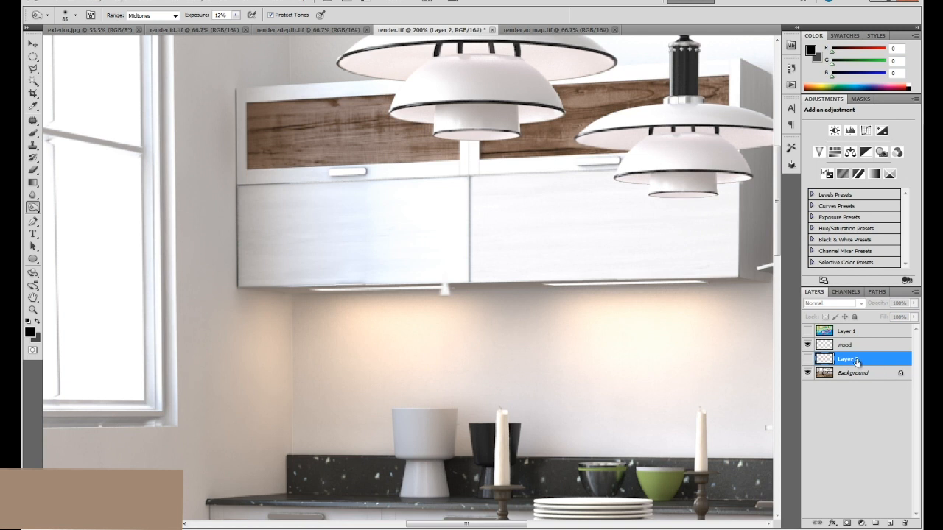
pyautogui.click(807, 359)
pyautogui.moveTo(266, 212)
pyautogui.mouseDown()
pyautogui.moveTo(317, 194)
pyautogui.moveTo(223, 210)
pyautogui.moveTo(419, 192)
pyautogui.mouseUp()
pyautogui.hotkey('ctrl', 'z')
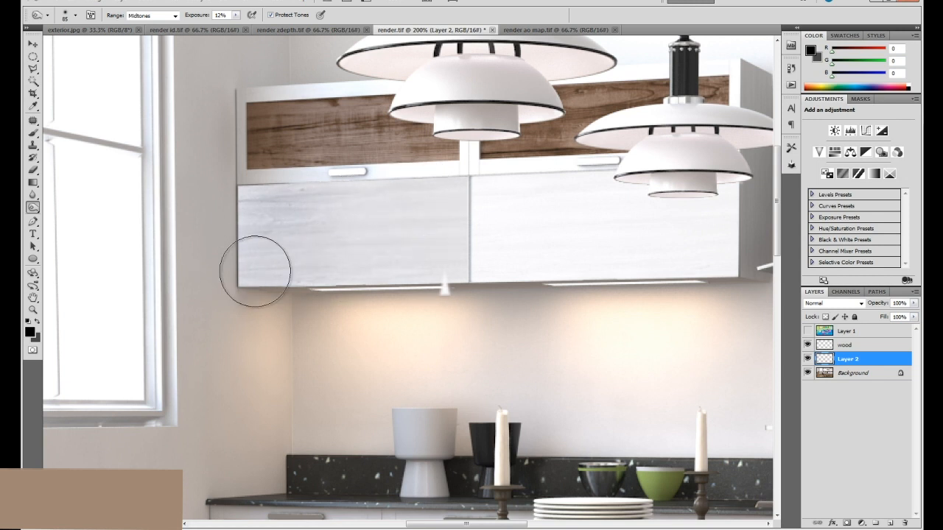
pyautogui.press('v')
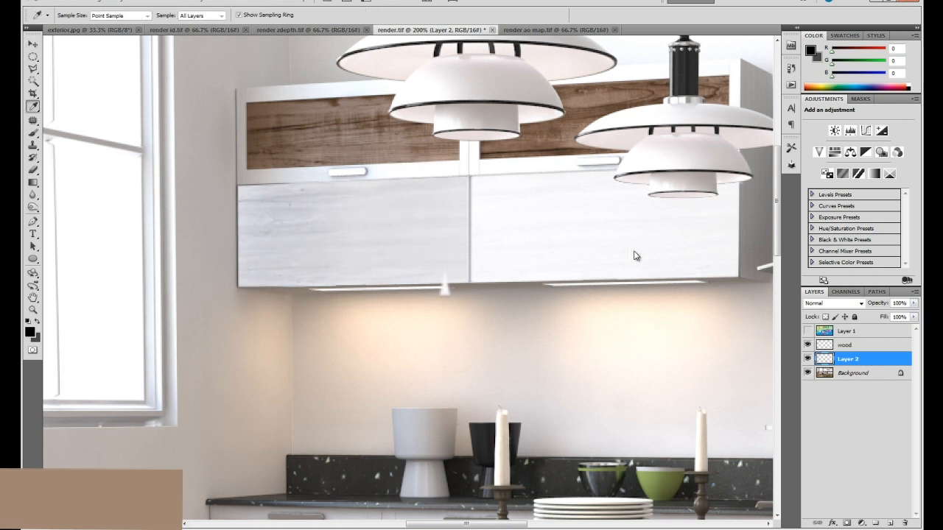
# Brighten the Layer 2 wood patch with Levels, using a midtone input of 1.18 and a white input of 231.
pyautogui.hotkey('ctrl', 'l')
pyautogui.moveTo(709, 303); pyautogui.dragTo(701, 304)
pyautogui.moveTo(776, 304); pyautogui.dragTo(766, 305)
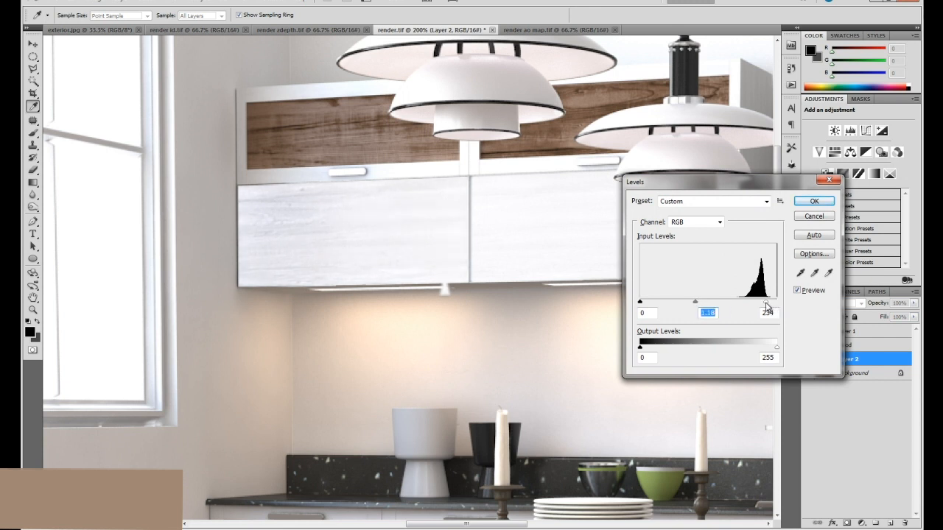
pyautogui.click(811, 203)
# Lower the opacity of the Layer 2 wood patch to 42%.
pyautogui.hotkey('ctrl', '-')
pyautogui.hotkey('ctrl', '-')
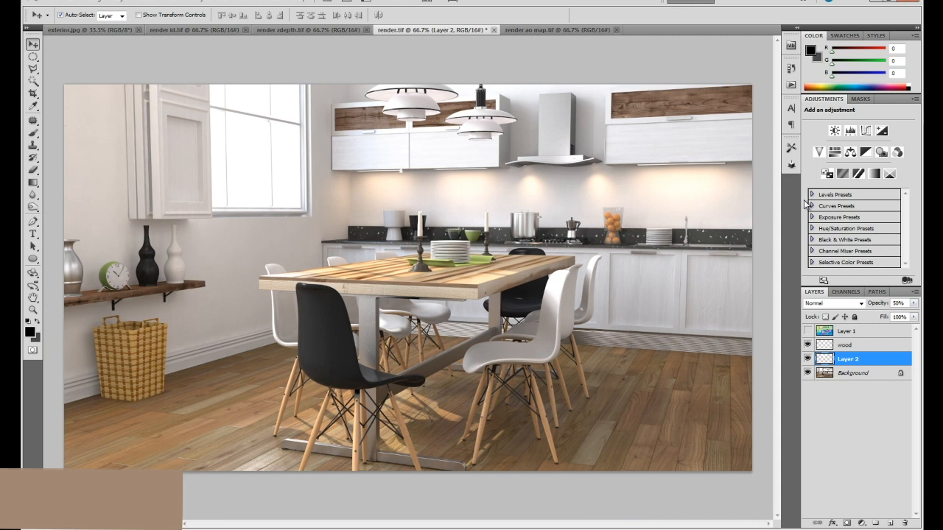
pyautogui.click(914, 303)
pyautogui.moveTo(887, 315)
pyautogui.mouseDown()
pyautogui.moveTo(872, 316)
pyautogui.moveTo(884, 316)
pyautogui.mouseUp()
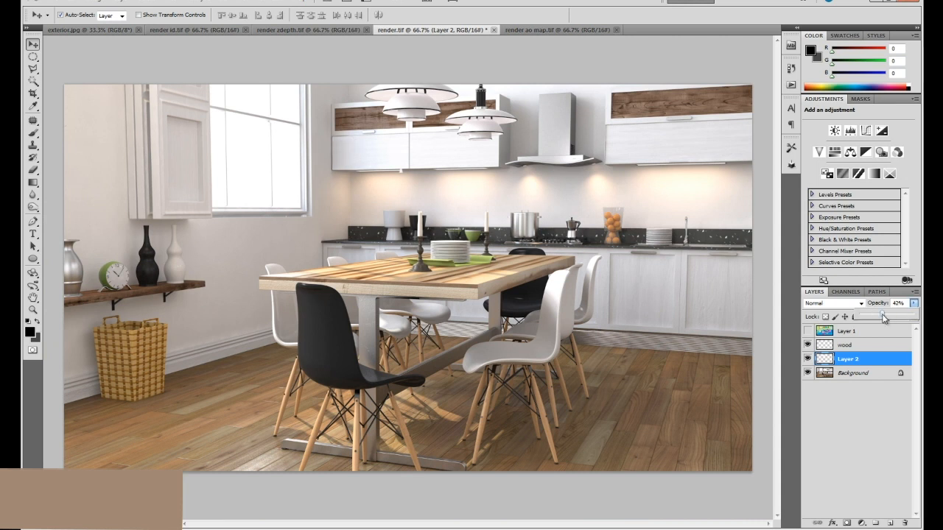
pyautogui.click(870, 430)
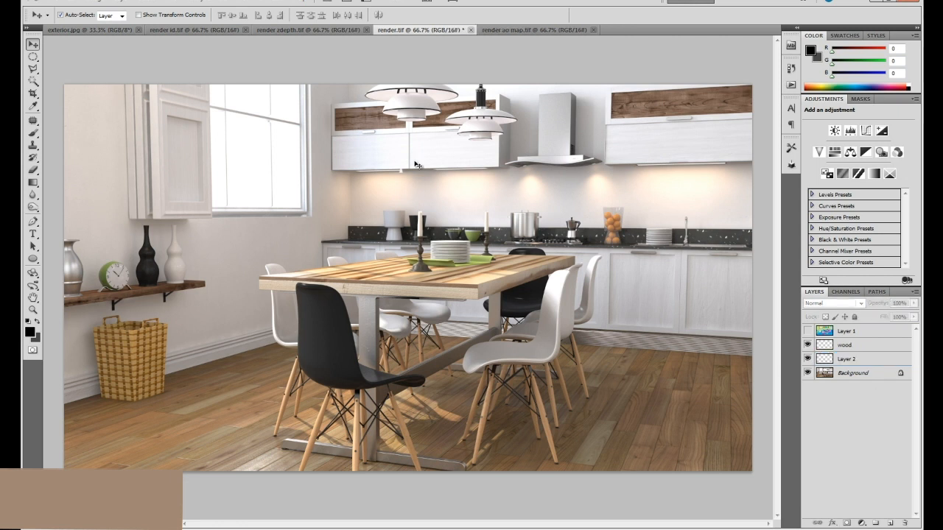
# Compare the cabinet door with Layer 2 hidden and shown, and rename the layer woo2.
pyautogui.click(807, 360)
pyautogui.click(807, 359)
pyautogui.click(808, 359)
pyautogui.click(807, 359)
pyautogui.click(808, 360)
pyautogui.click(808, 360)
pyautogui.click(844, 359)
pyautogui.doubleClick(845, 359)
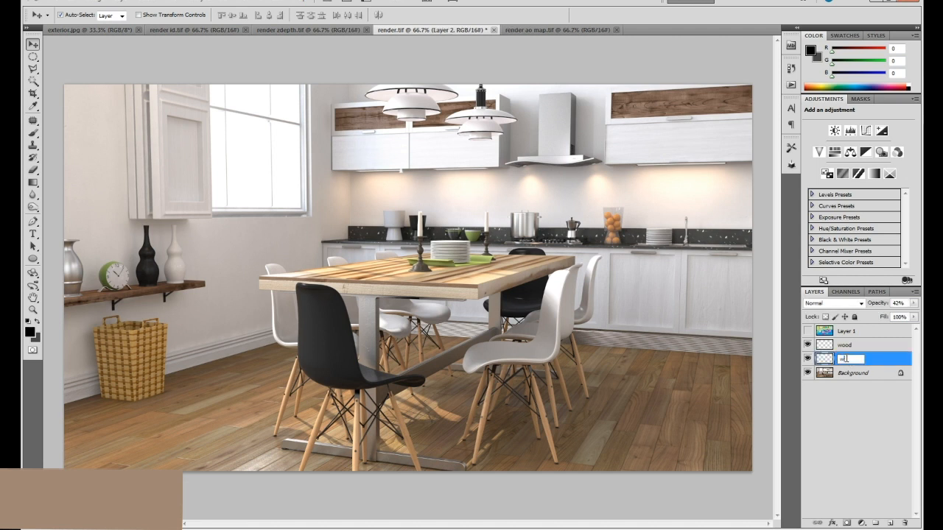
pyautogui.write('woo2')
pyautogui.press('Return')
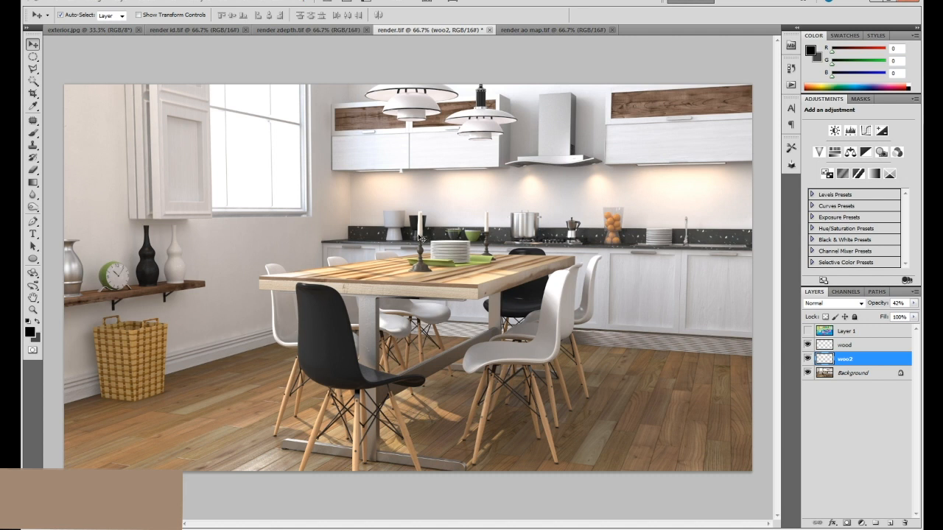
pyautogui.click(539, 268)
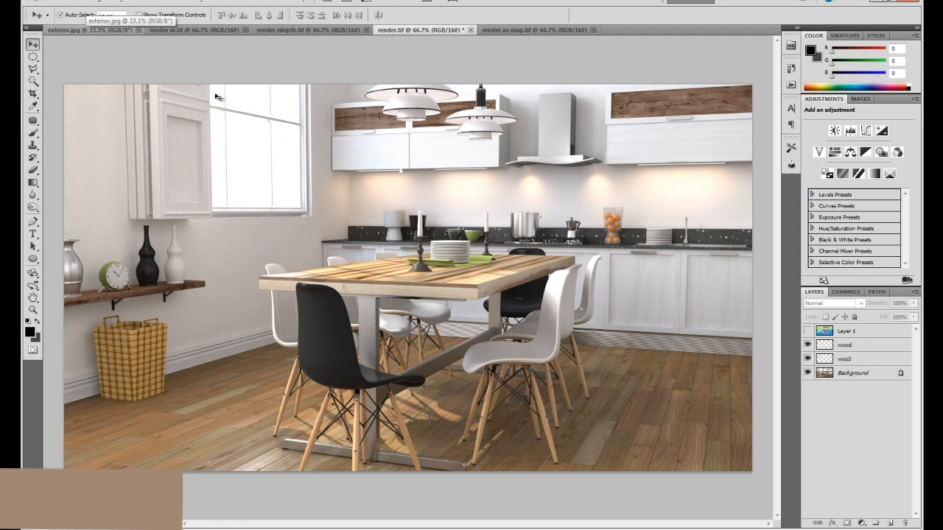
# Copy the entire exterior.jpg image, close that file, and paste the copy into render.tif directly above the Background.
pyautogui.click(92, 30)
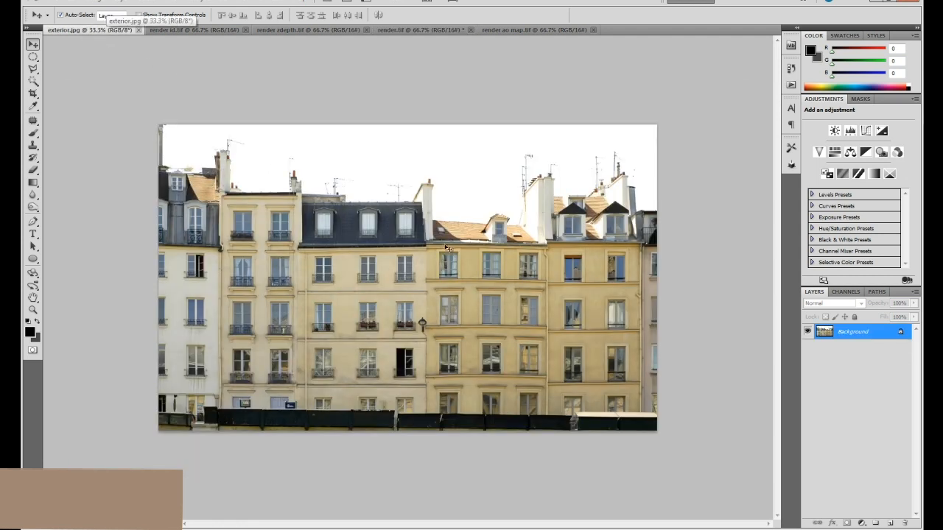
pyautogui.hotkey('ctrl', 'a')
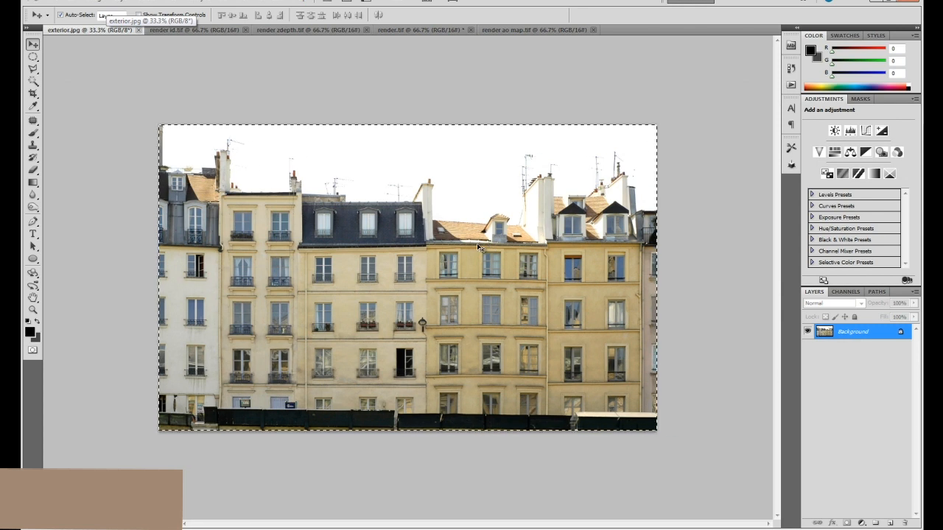
pyautogui.hotkey('ctrl', 'w')
pyautogui.hotkey('ctrl', 'v')
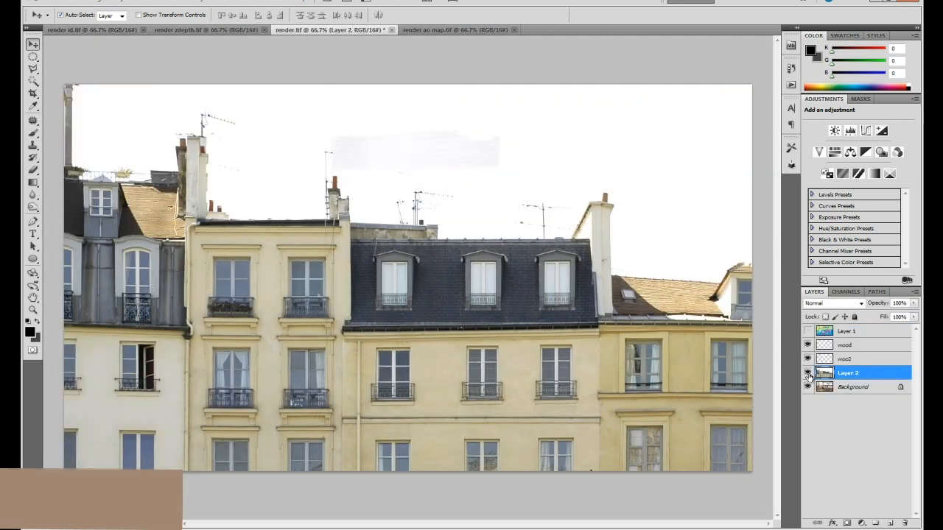
# Convert the Background into an unlocked layer named Layer 0, and make the pasted building photo on Layer 2 visible and active.
pyautogui.click(808, 373)
pyautogui.doubleClick(860, 389)
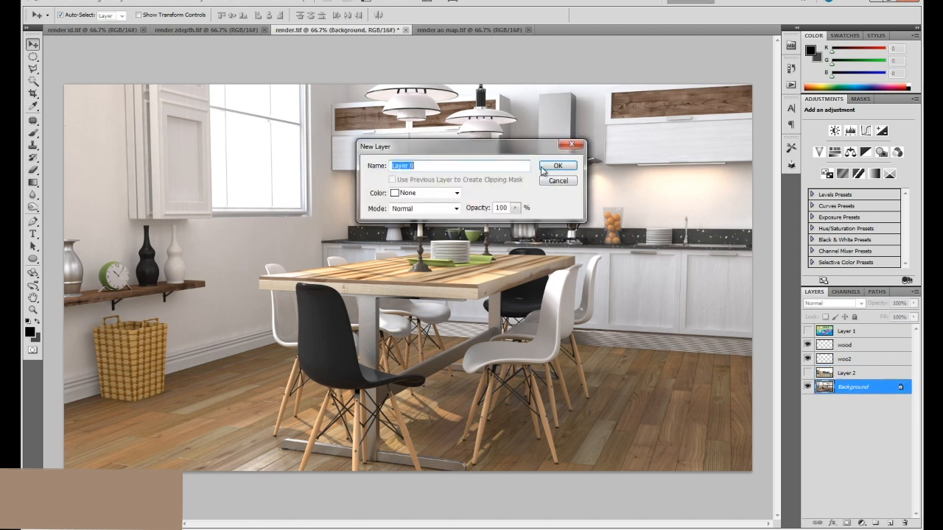
pyautogui.click(563, 164)
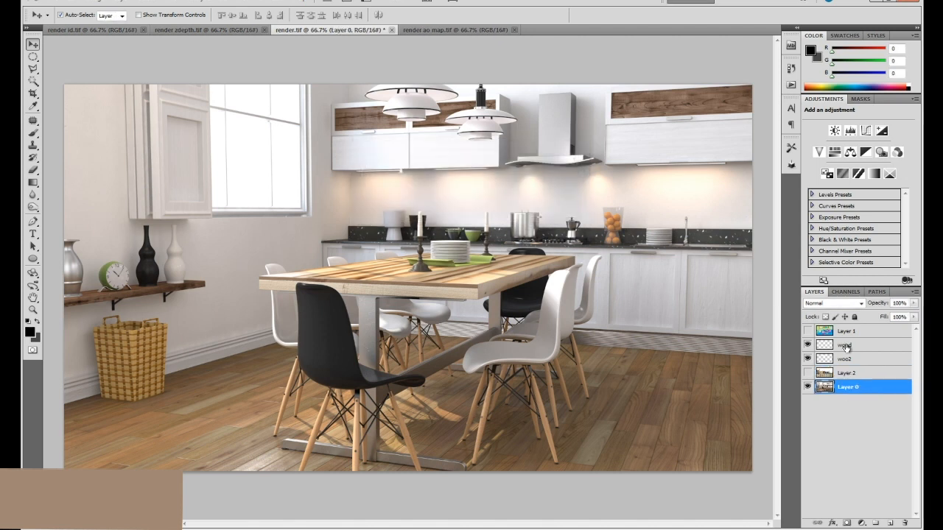
pyautogui.click(808, 374)
pyautogui.click(853, 373)
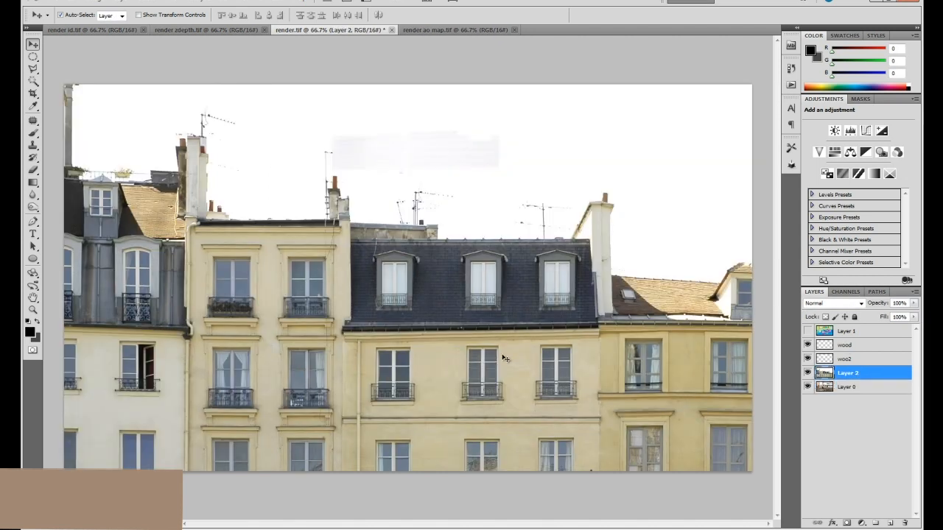
# Scale the building photo proportionally to 45.5% with Free Transform and place it over the window side of the kitchen.
pyautogui.hotkey('ctrl', '-')
pyautogui.hotkey('ctrl', '-')
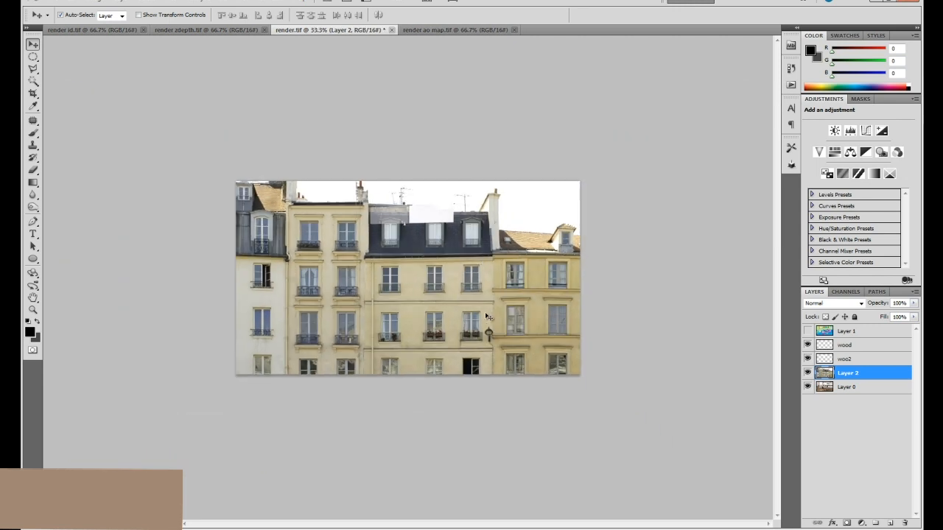
pyautogui.moveTo(489, 320); pyautogui.dragTo(384, 248)
pyautogui.hotkey('ctrl', 't')
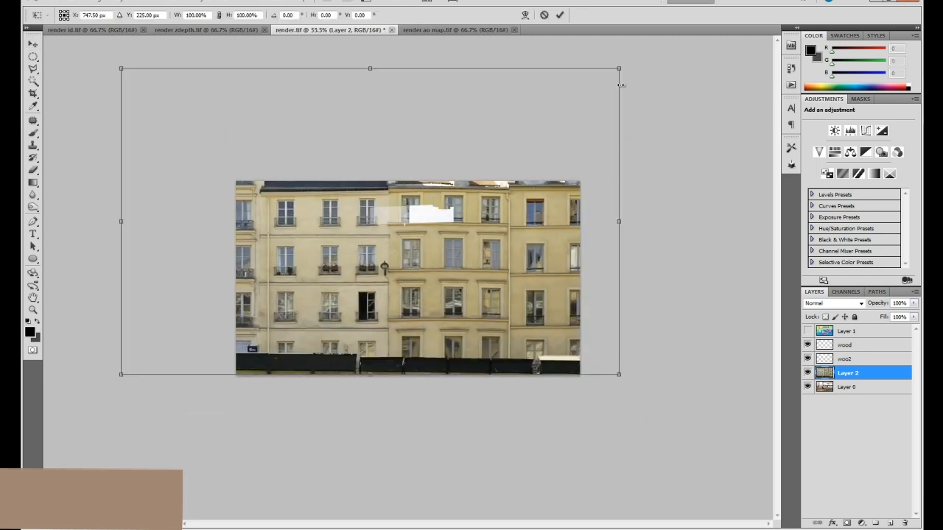
pyautogui.moveTo(619, 67); pyautogui.dragTo(424, 188)
pyautogui.moveTo(401, 289); pyautogui.dragTo(411, 215)
pyautogui.moveTo(434, 110); pyautogui.dragTo(357, 158)
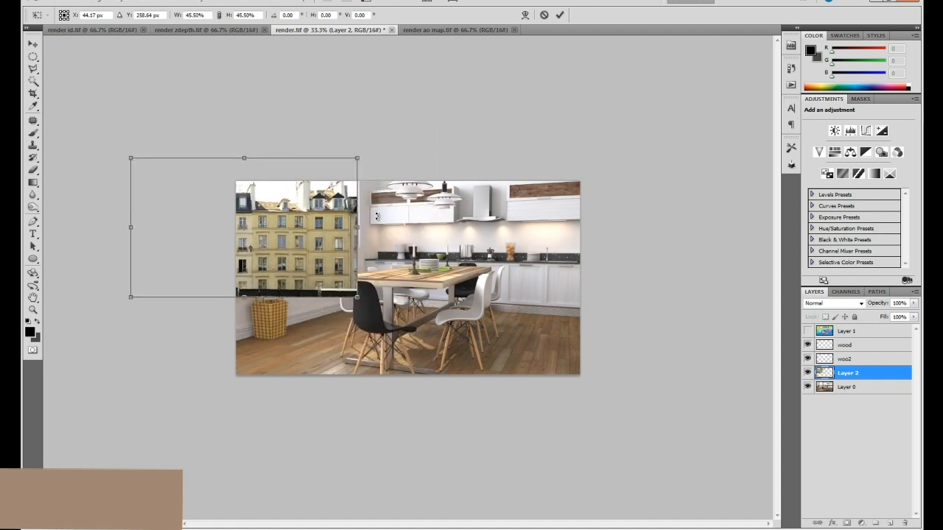
pyautogui.press('Return')
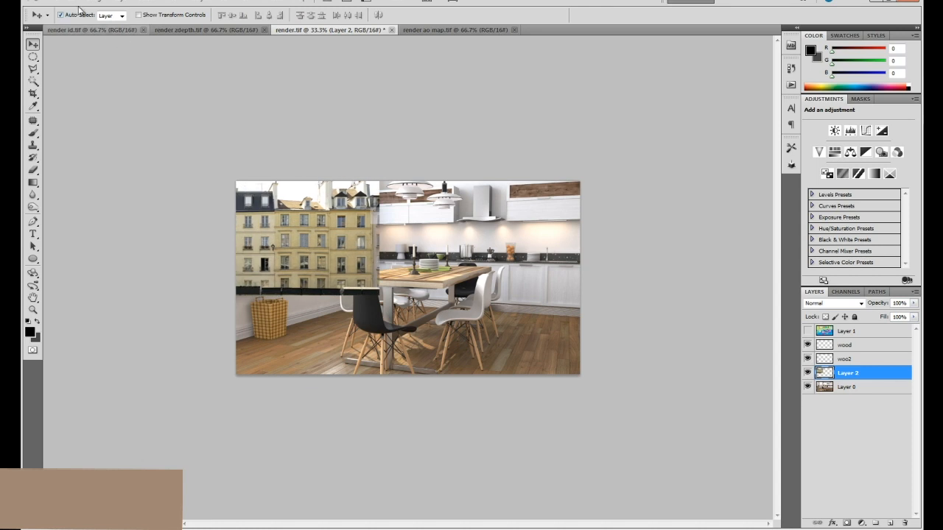
# Apply a Perspective transform to the building photo, shortening its edge near the cabinets and heightening its outer edge to follow the window wall.
pyautogui.click(73, 3)
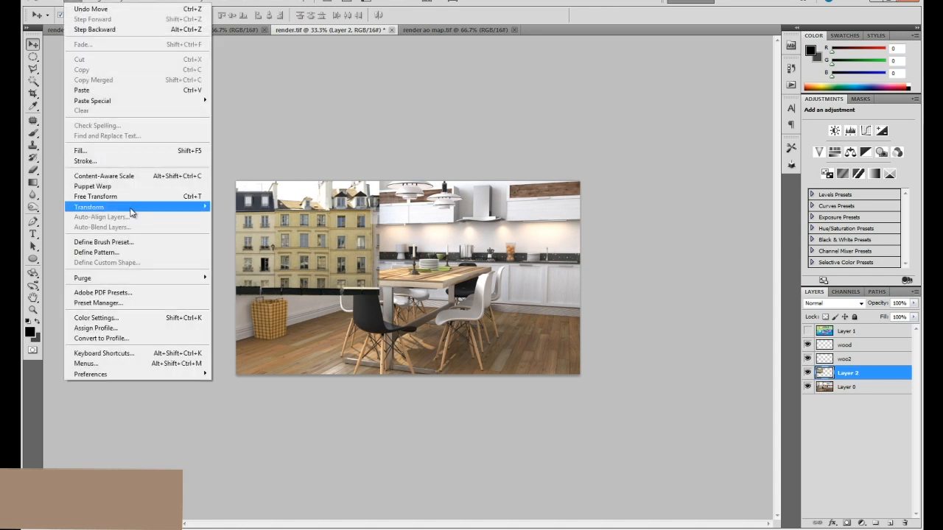
pyautogui.moveTo(134, 209)
pyautogui.click(259, 263)
pyautogui.moveTo(380, 157); pyautogui.dragTo(380, 180)
pyautogui.moveTo(154, 160); pyautogui.dragTo(163, 134)
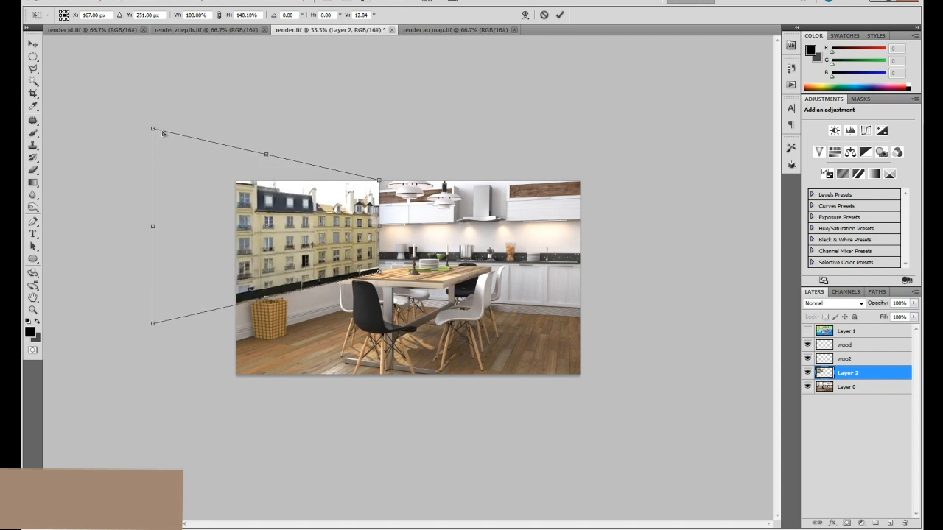
pyautogui.press('Return')
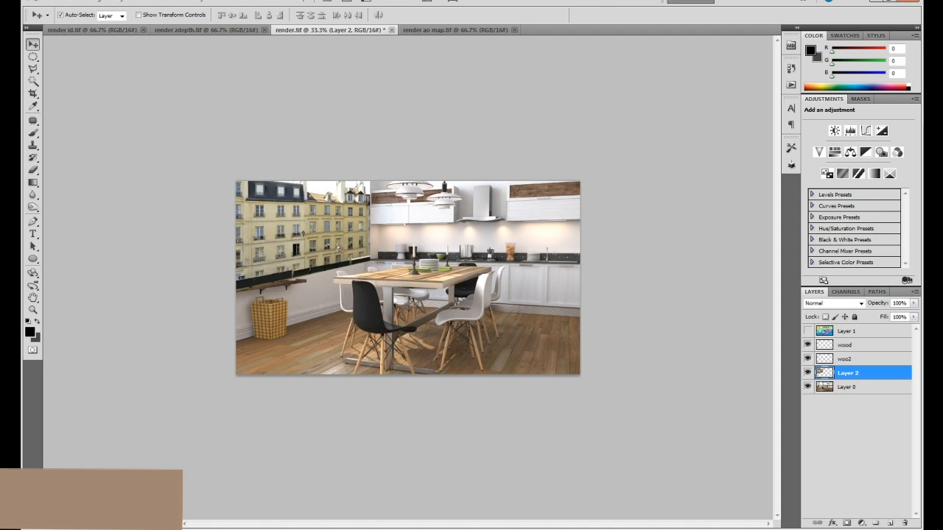
# Switch to full-screen view and fine-tune the building photo's perspective with a second small Perspective transform.
pyautogui.hotkey('ctrl', '+')
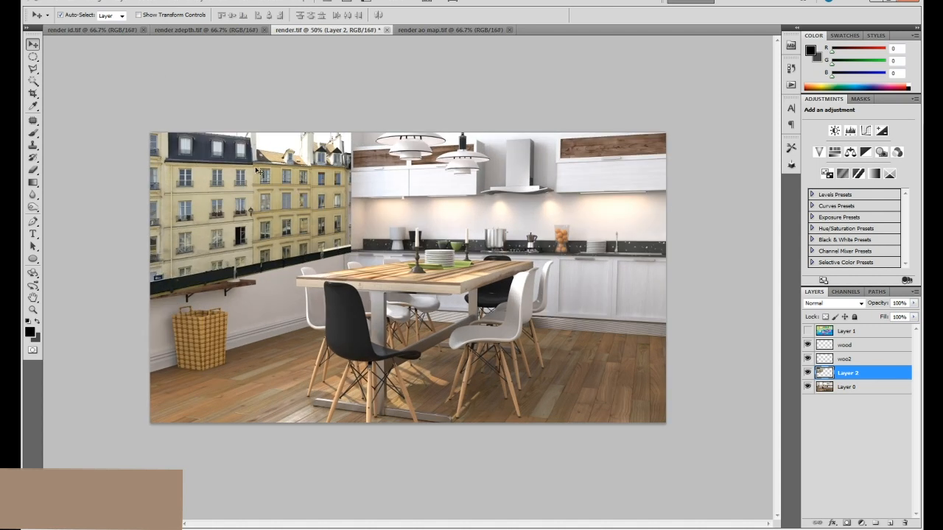
pyautogui.press('f')
pyautogui.click(75, 2)
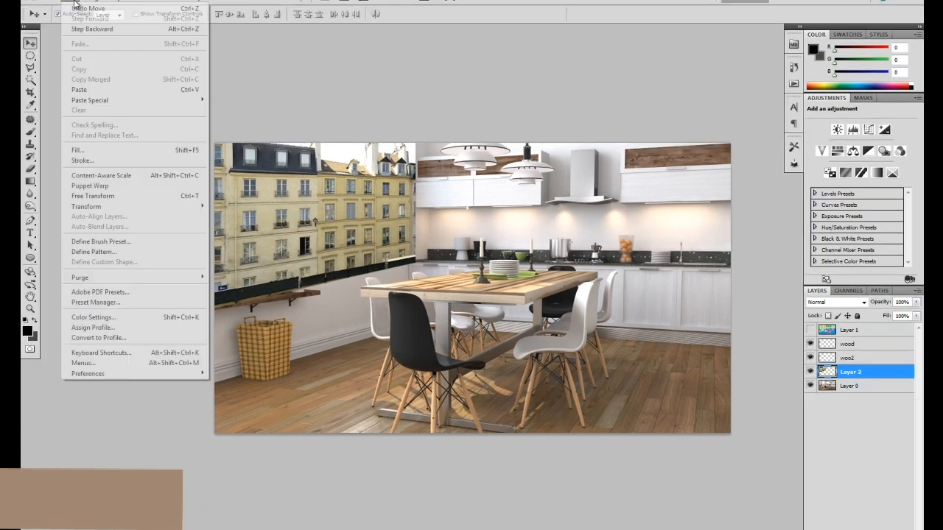
pyautogui.moveTo(141, 203)
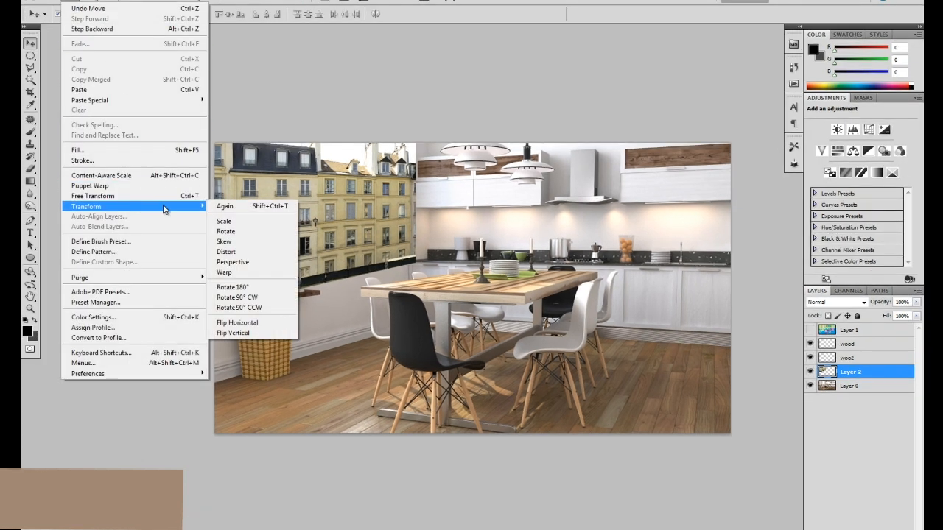
pyautogui.click(232, 262)
pyautogui.moveTo(420, 199); pyautogui.dragTo(421, 209)
pyautogui.press('Return')
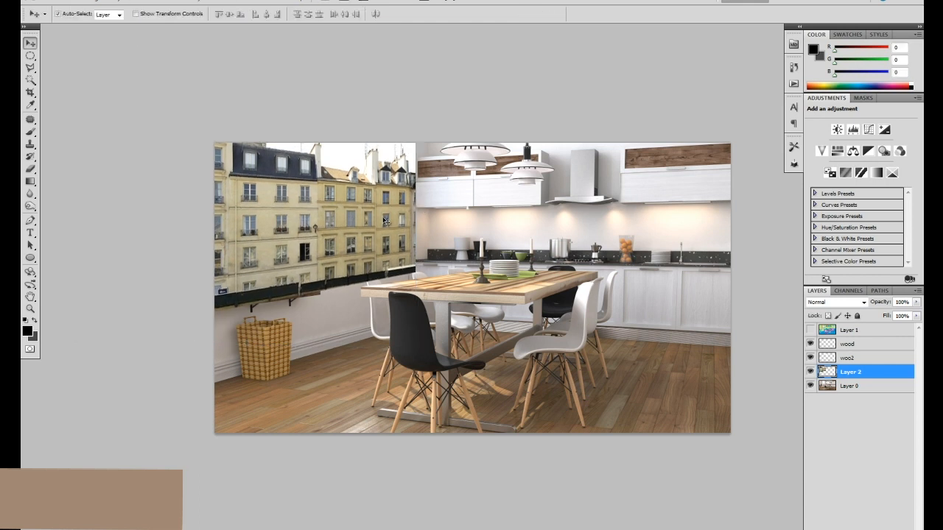
# Hide the building photo on Layer 2, and show and activate the colour ID map on Layer 1.
pyautogui.hotkey('ctrl', '+')
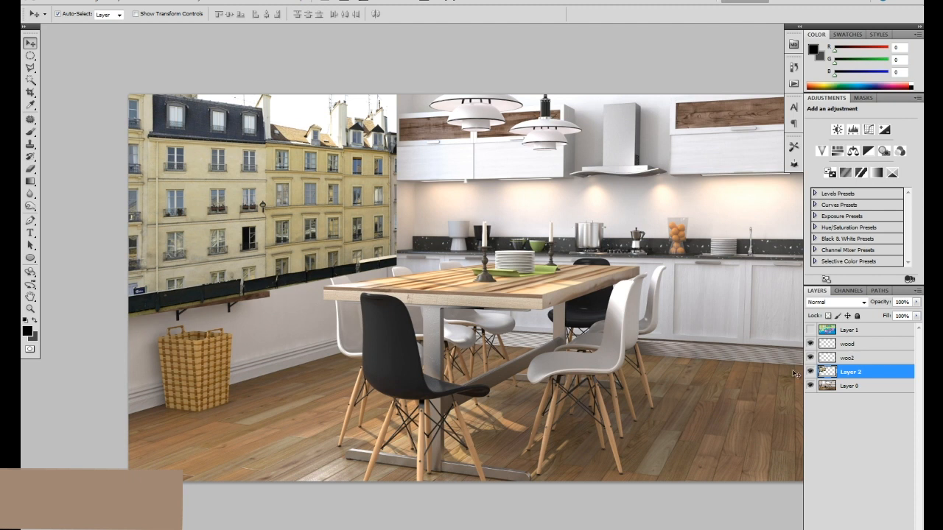
pyautogui.click(810, 372)
pyautogui.moveTo(303, 161); pyautogui.dragTo(345, 267)
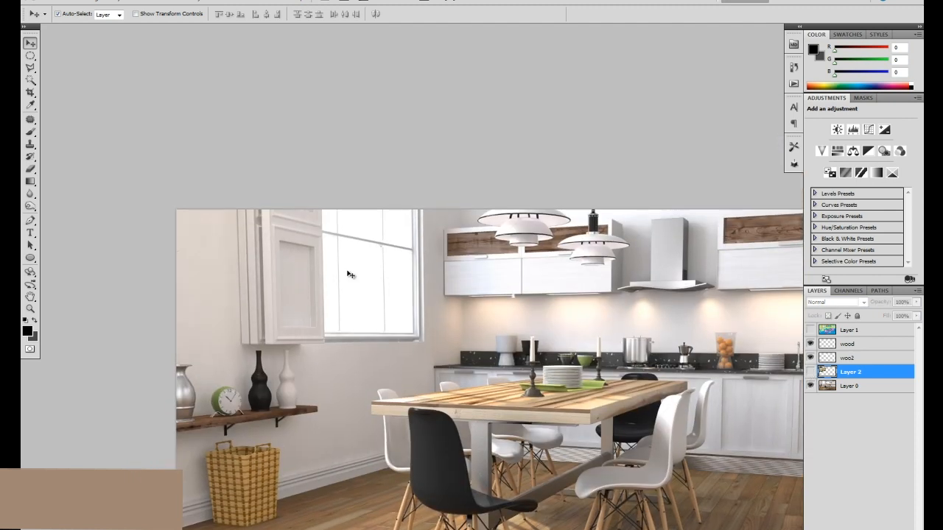
pyautogui.hotkey('ctrl', '+')
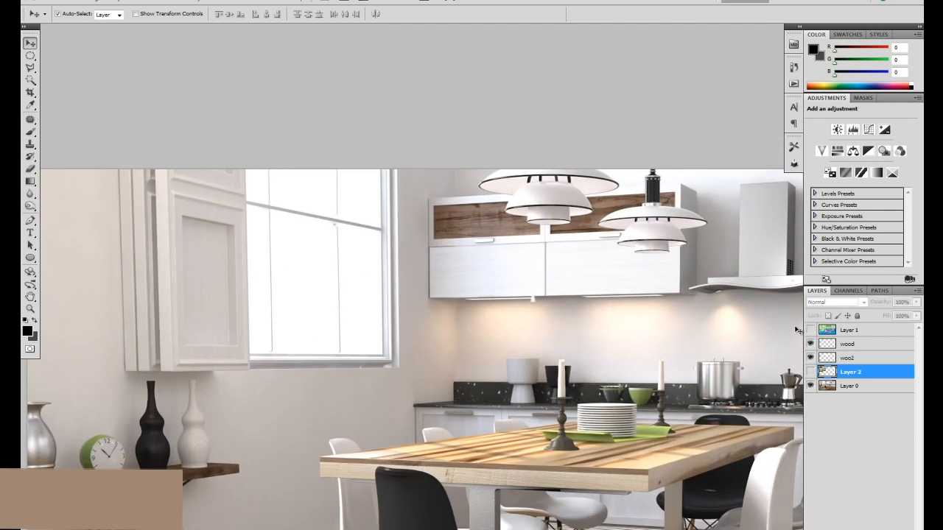
pyautogui.click(810, 330)
pyautogui.click(852, 331)
# Select all six yellow window glass areas on the Layer 1 ID map with the Magic Wand.
pyautogui.press('w')
pyautogui.click(255, 182)
pyautogui.click(305, 190)
pyautogui.click(355, 198)
pyautogui.click(359, 245)
pyautogui.click(294, 267)
pyautogui.click(258, 245)
# Add the unselected sliver along the divider in the upper-left window pane to the selection with the Polygonal Lasso in add mode.
pyautogui.press('z')
pyautogui.click(313, 233)
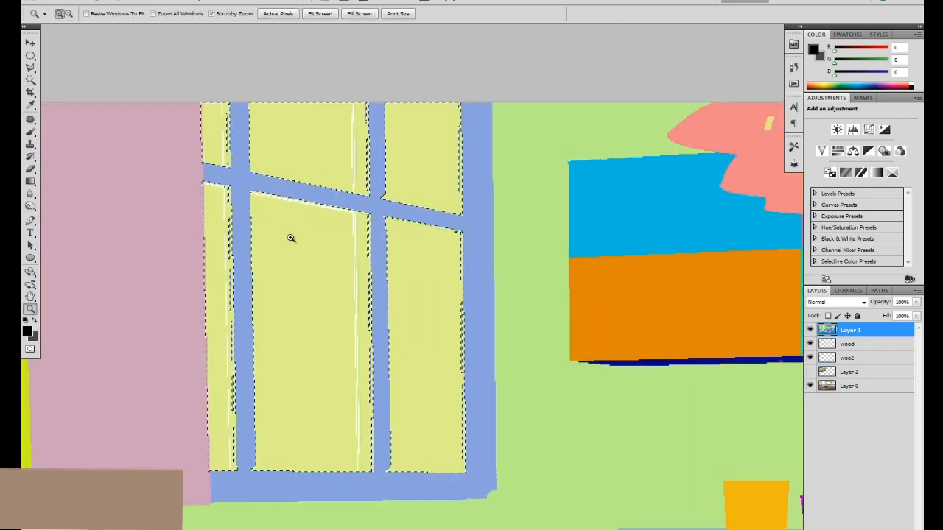
pyautogui.click(31, 69)
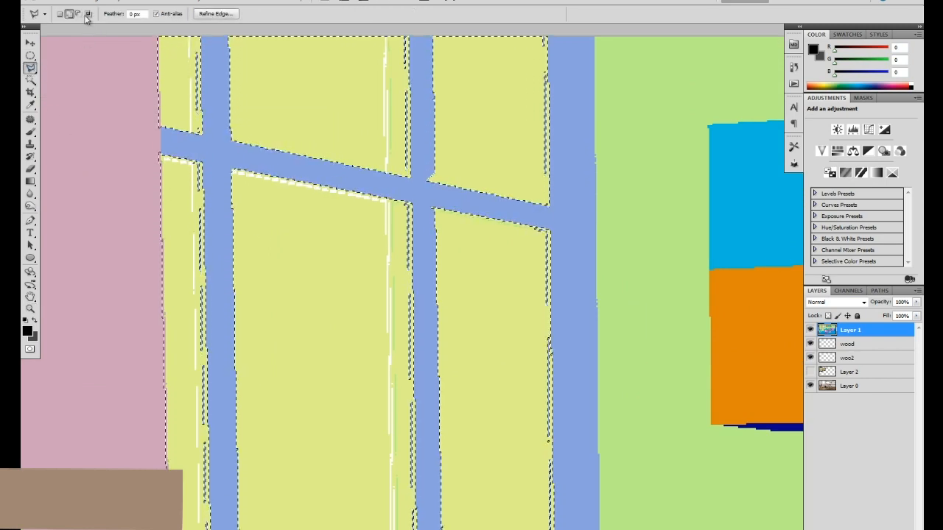
pyautogui.click(176, 43)
pyautogui.click(202, 47)
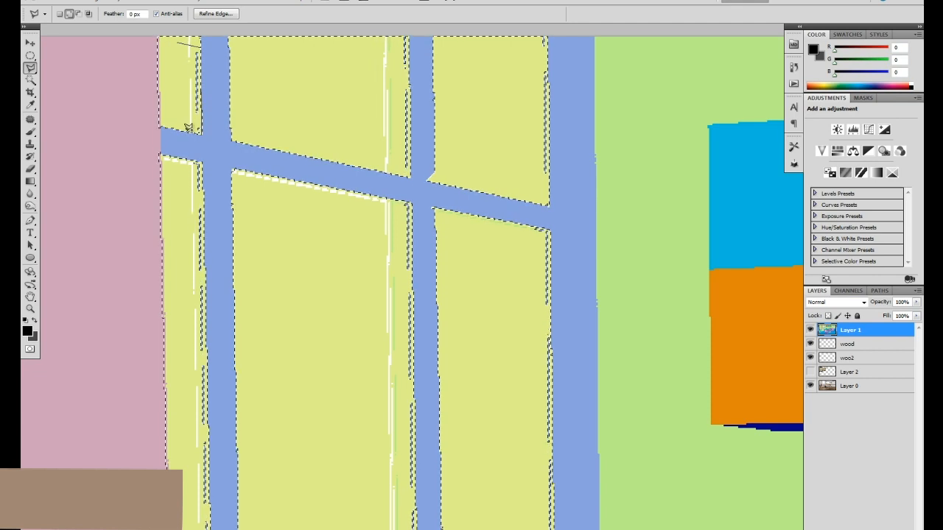
# Add the unselected slivers along the inner edges of the upper-middle and upper-right window panes to the selection.
pyautogui.moveTo(392, 101); pyautogui.dragTo(382, 129)
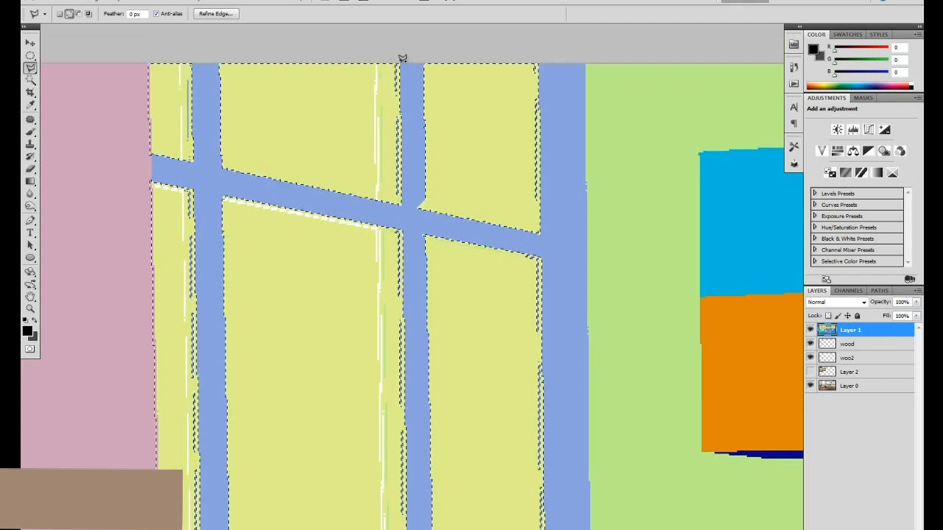
pyautogui.click(400, 199)
pyautogui.click(364, 193)
pyautogui.doubleClick(342, 61)
pyautogui.click(539, 61)
pyautogui.click(541, 210)
pyautogui.click(502, 210)
pyautogui.doubleClick(491, 63)
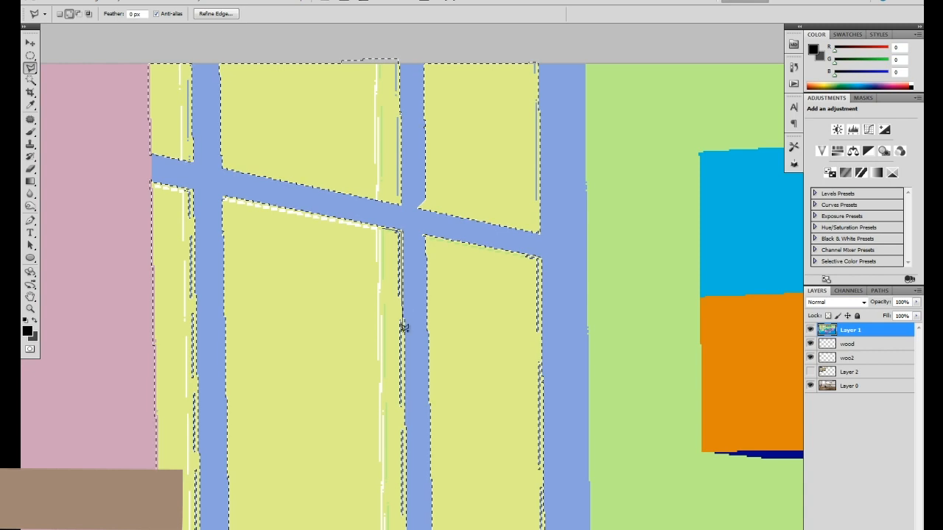
# Add the missed strip along the right-hand edge of the tall lower-middle pane to the selection with the Polygonal Lasso.
pyautogui.moveTo(405, 343); pyautogui.dragTo(391, 141)
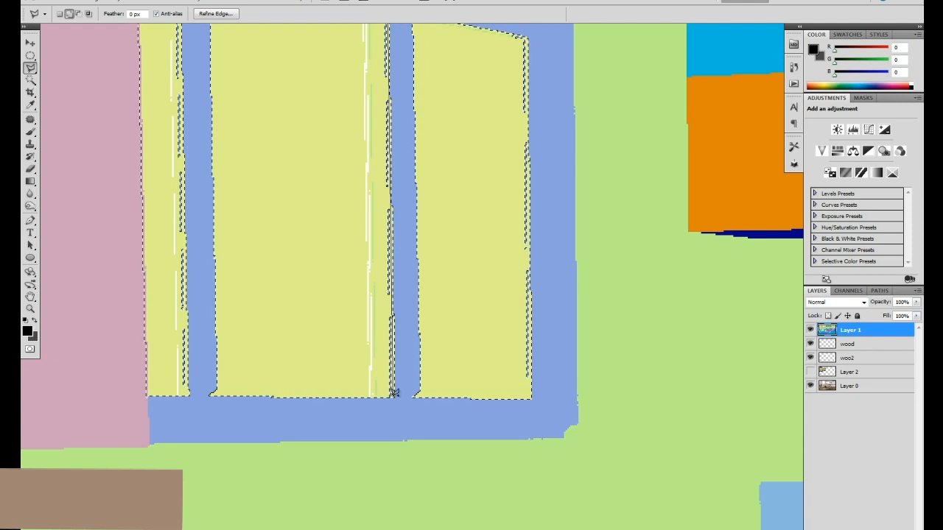
pyautogui.click(374, 392)
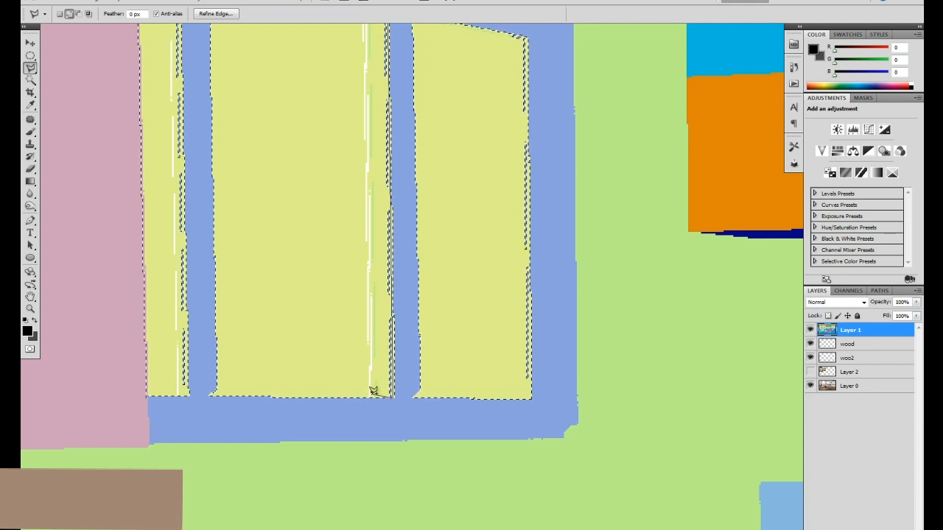
pyautogui.moveTo(349, 177); pyautogui.dragTo(360, 257)
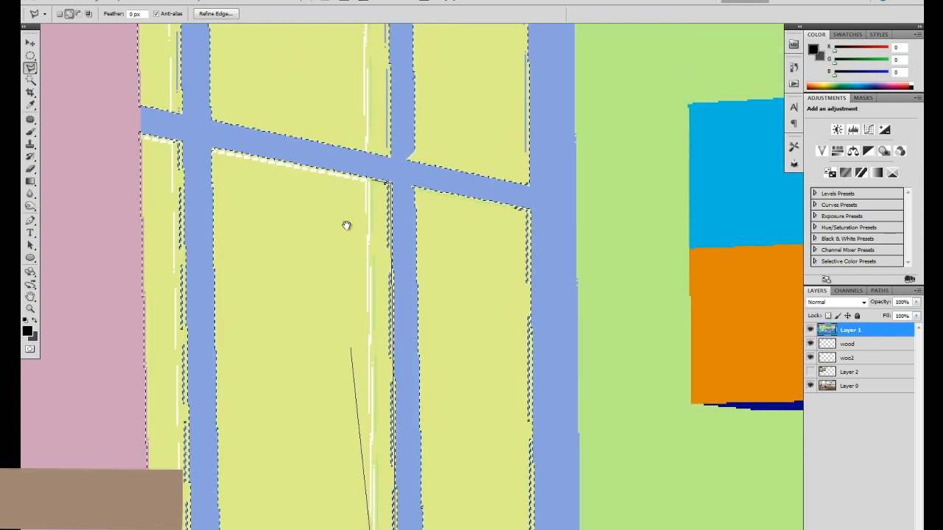
pyautogui.doubleClick(330, 201)
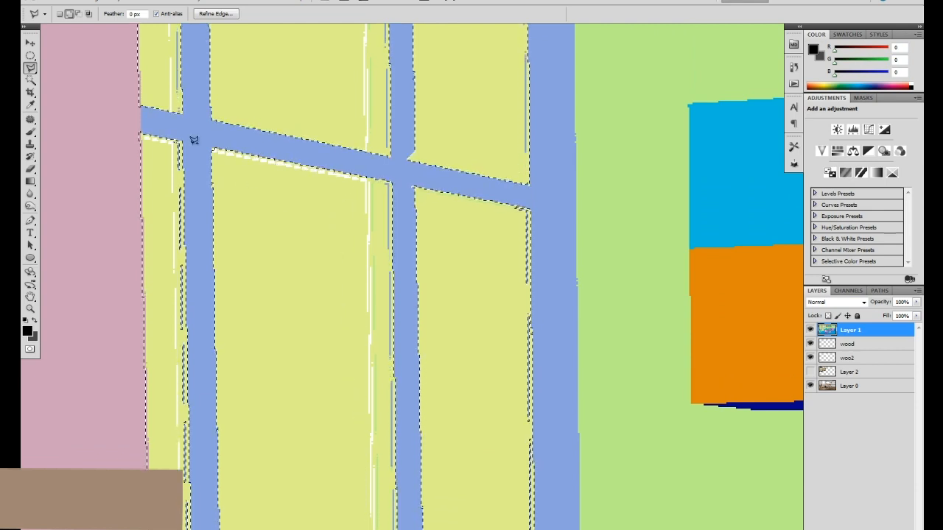
# Outline the gaps beside the divider in the narrow lower-left pane to include them in the glass selection.
pyautogui.moveTo(223, 192); pyautogui.dragTo(331, 108)
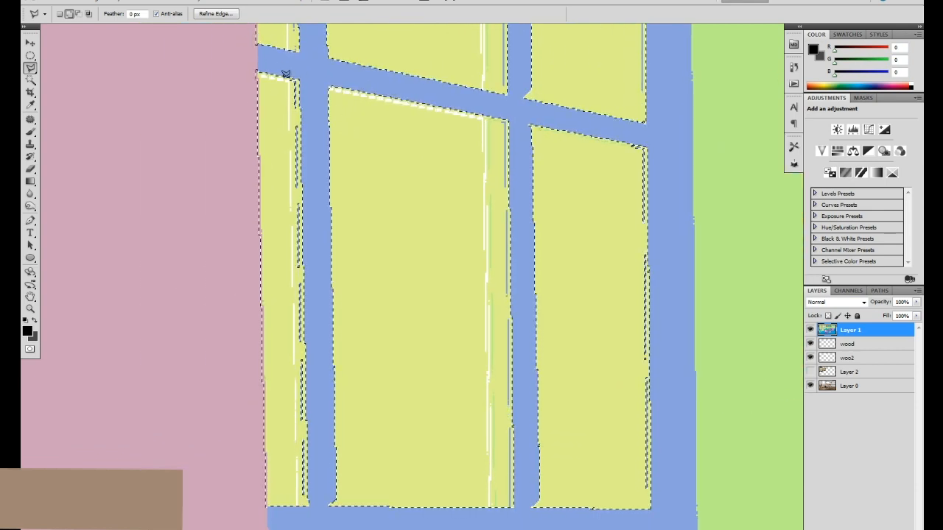
pyautogui.click(300, 78)
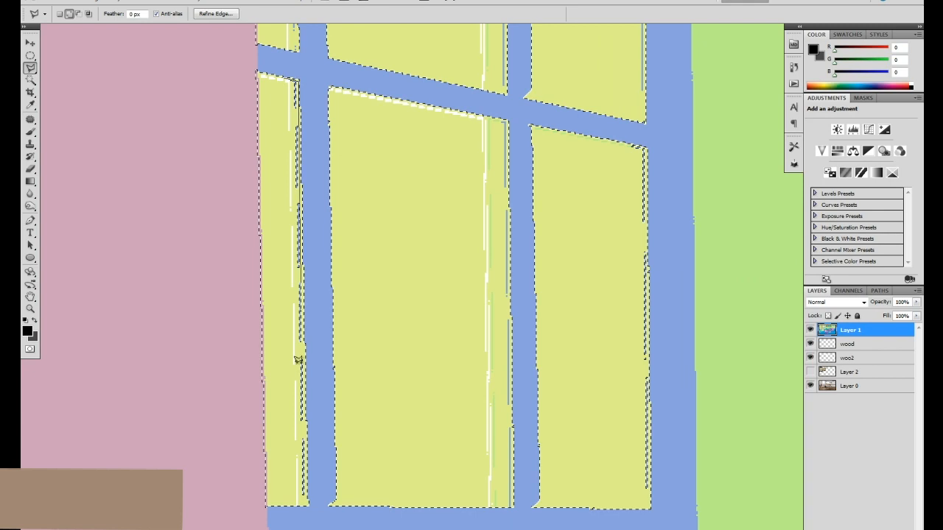
pyautogui.click(309, 500)
pyautogui.click(279, 497)
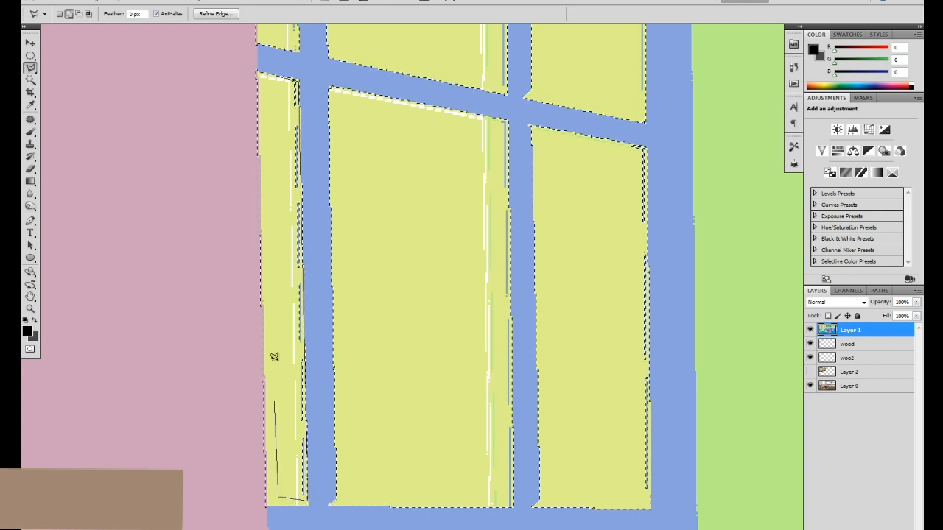
pyautogui.doubleClick(274, 140)
# Add the missed strip beside the outer window frame in the lower-right pane to the glass selection.
pyautogui.moveTo(597, 210); pyautogui.dragTo(472, 198)
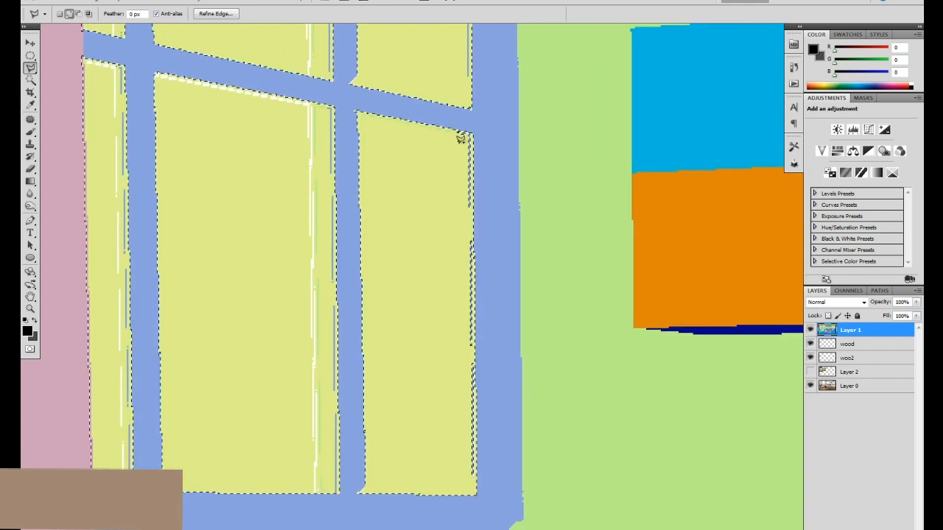
pyautogui.click(472, 131)
pyautogui.click(476, 489)
pyautogui.click(412, 474)
pyautogui.doubleClick(414, 285)
pyautogui.moveTo(454, 191); pyautogui.dragTo(469, 238)
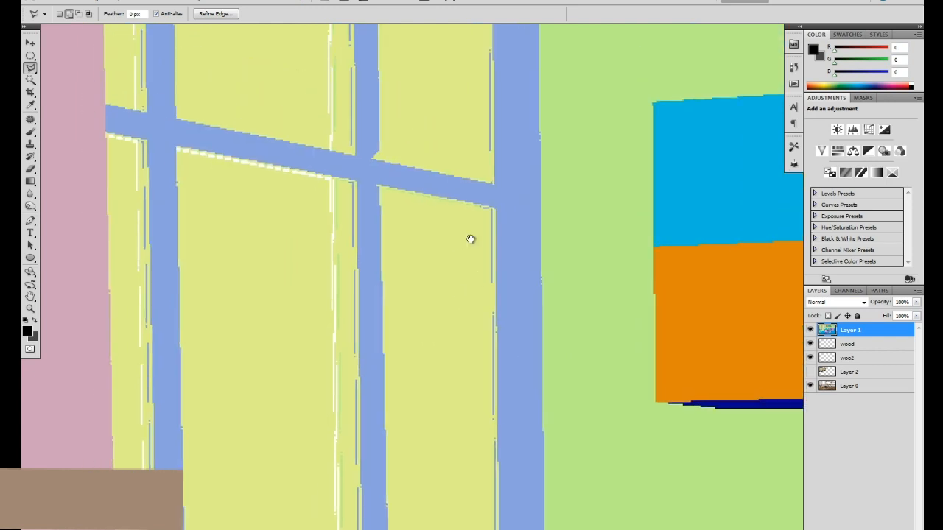
# Show and activate the building photo on Layer 2, and hide the colour ID map on Layer 1.
pyautogui.hotkey('ctrl', '-')
pyautogui.hotkey('ctrl', '-')
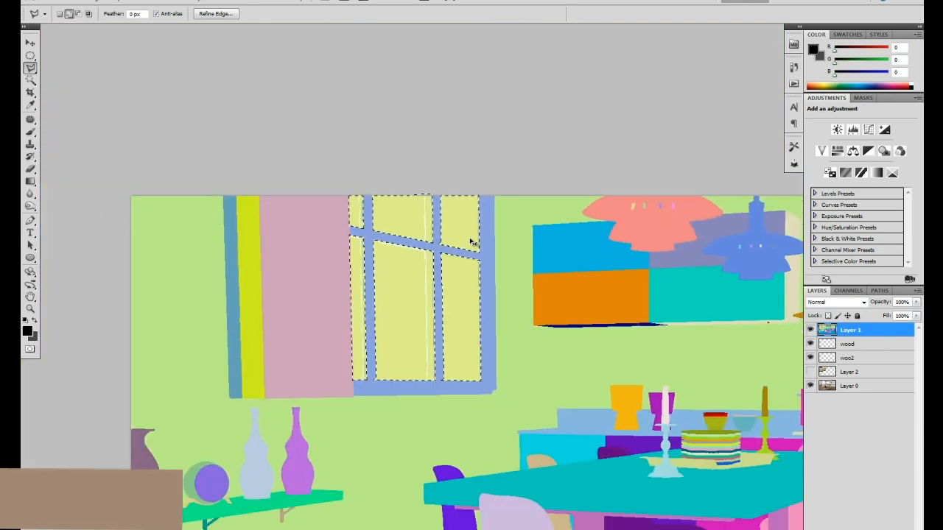
pyautogui.click(810, 372)
pyautogui.click(853, 375)
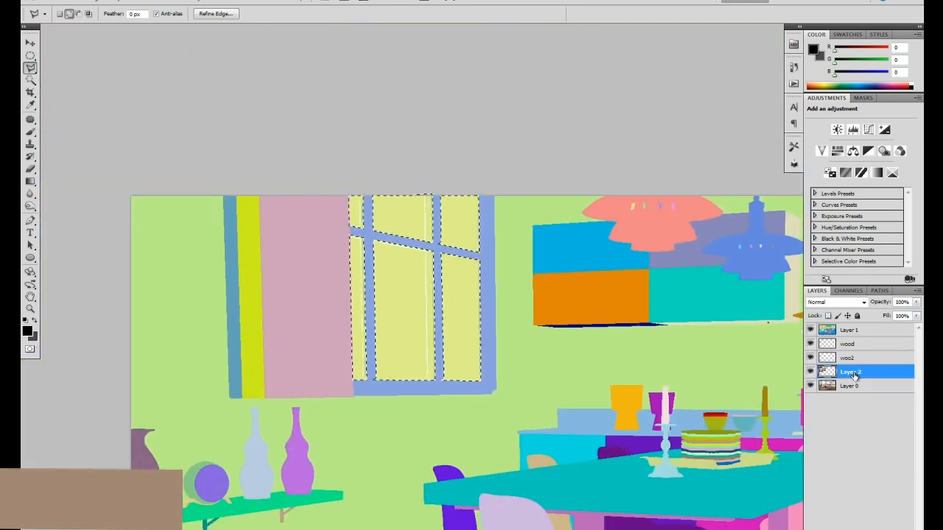
pyautogui.click(810, 330)
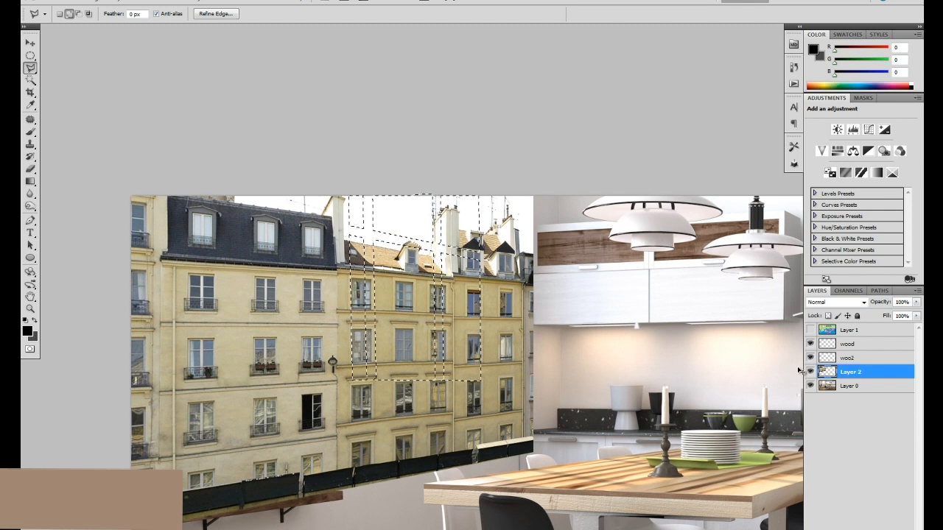
# Copy the selected glass areas of the building photo to a new layer and hide the original Layer 2.
pyautogui.hotkey('ctrl', 'j')
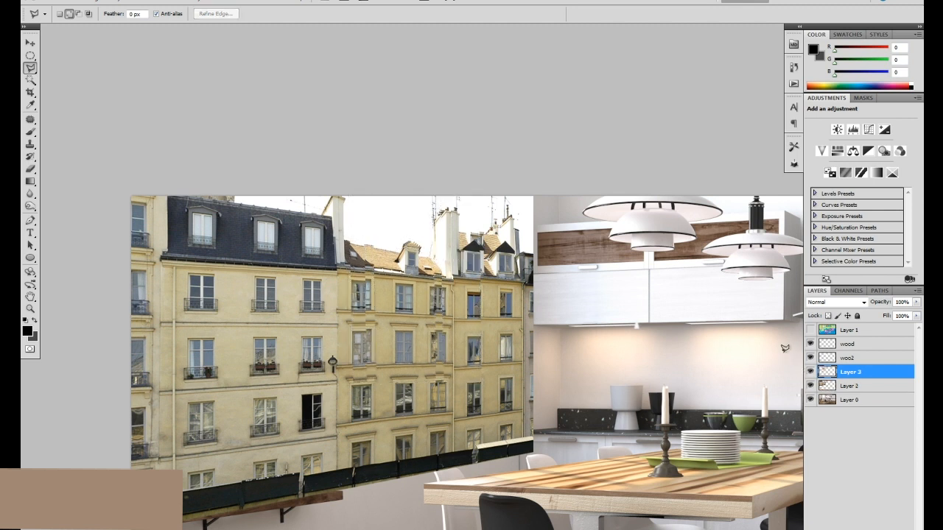
pyautogui.press('v')
pyautogui.click(810, 386)
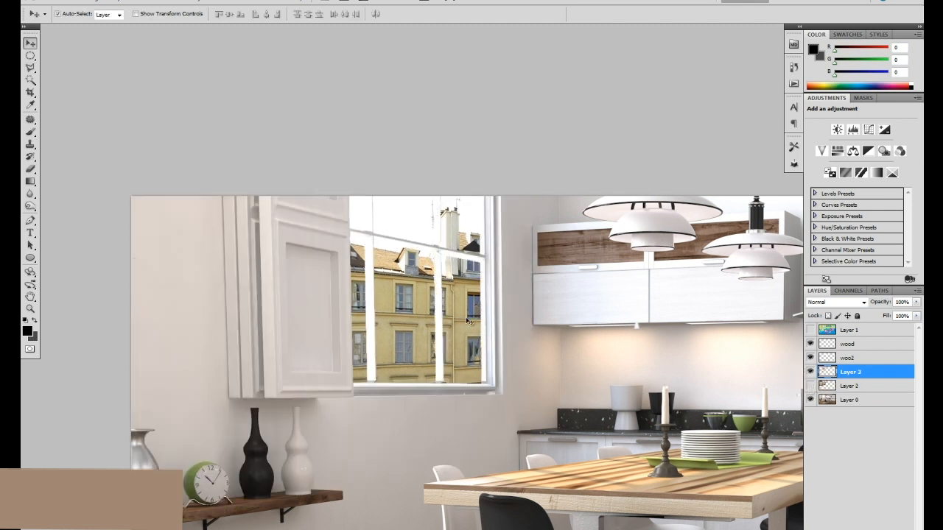
# Outline the thin strip of building under the crossbar above the lower-right pane with the Polygonal Lasso, and clear the selection.
pyautogui.moveTo(467, 312); pyautogui.dragTo(468, 317)
pyautogui.press('z')
pyautogui.moveTo(475, 277); pyautogui.dragTo(456, 265)
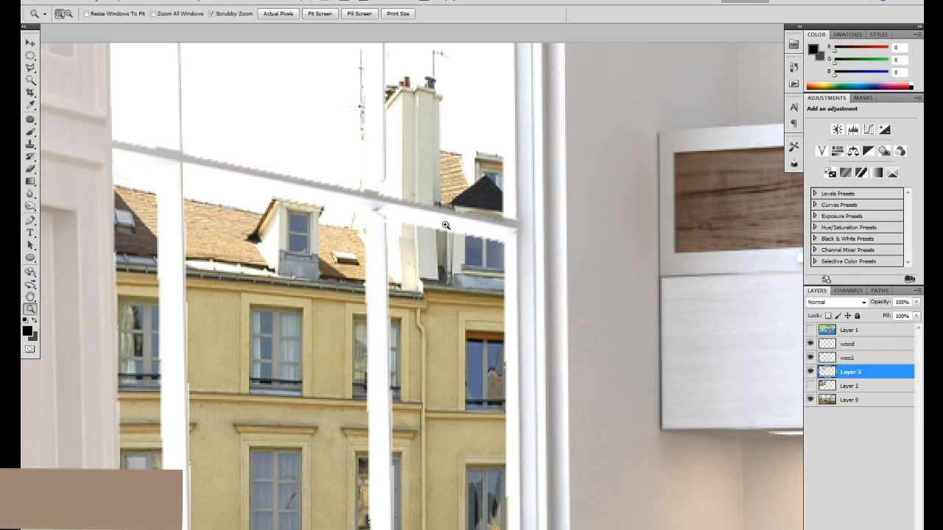
pyautogui.click(30, 43)
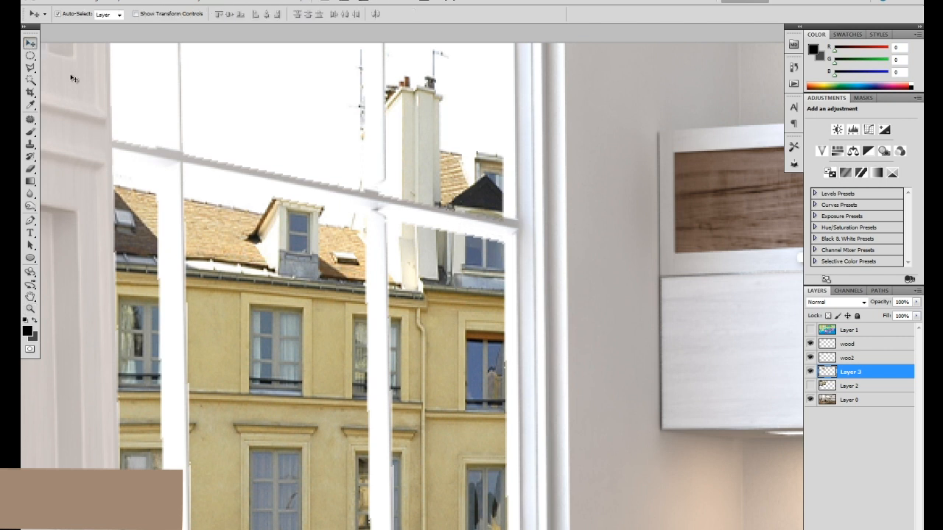
pyautogui.click(30, 67)
pyautogui.click(382, 218)
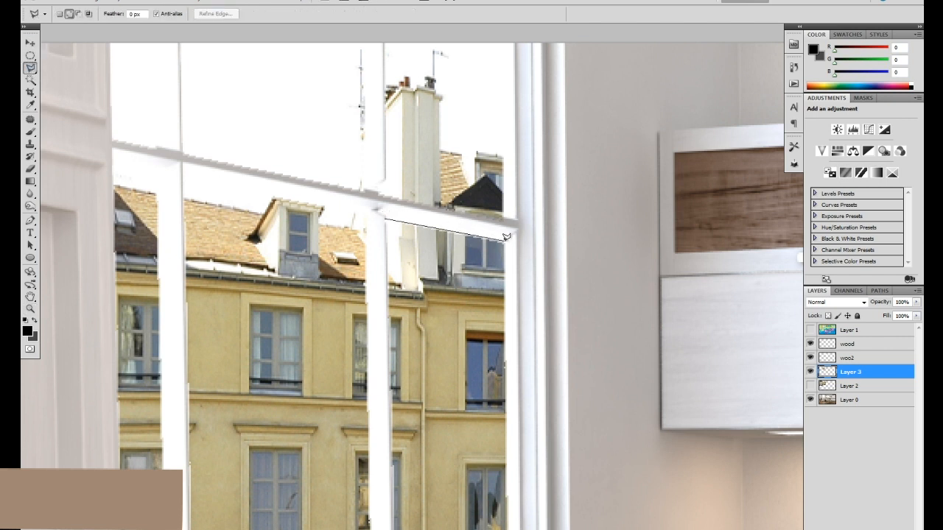
pyautogui.click(389, 210)
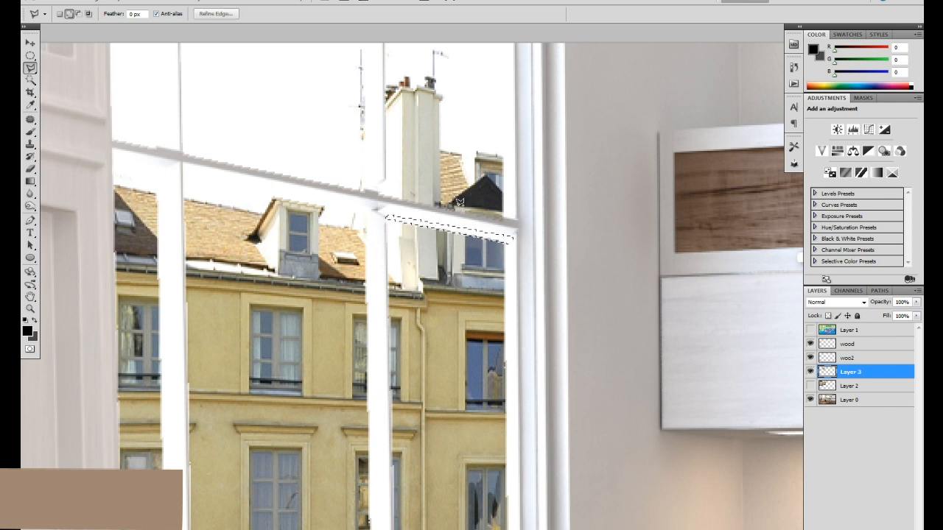
pyautogui.press('v')
pyautogui.hotkey('ctrl', '0')
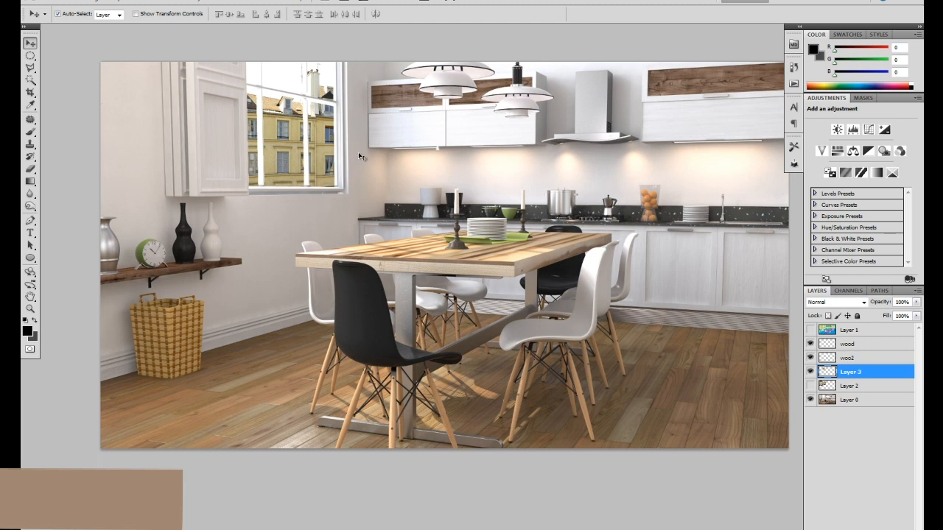
# Try to brighten the building cutout on Layer 3 with Levels by lifting the midtones and lowering the white input level.
pyautogui.moveTo(397, 163); pyautogui.dragTo(393, 188)
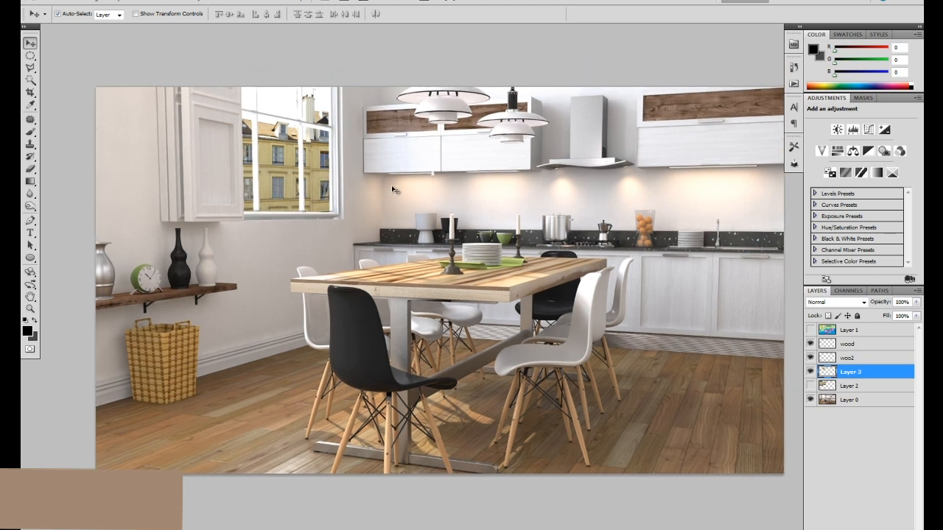
pyautogui.hotkey('ctrl', 'l')
pyautogui.moveTo(707, 305); pyautogui.dragTo(654, 302)
pyautogui.moveTo(773, 305); pyautogui.dragTo(757, 304)
pyautogui.click(814, 202)
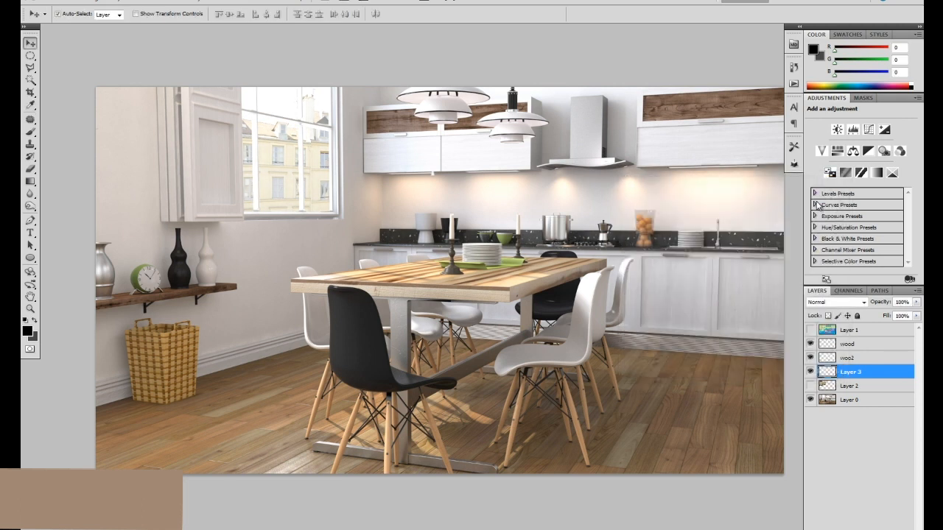
pyautogui.moveTo(495, 194); pyautogui.dragTo(492, 208)
pyautogui.hotkey('ctrl', '-')
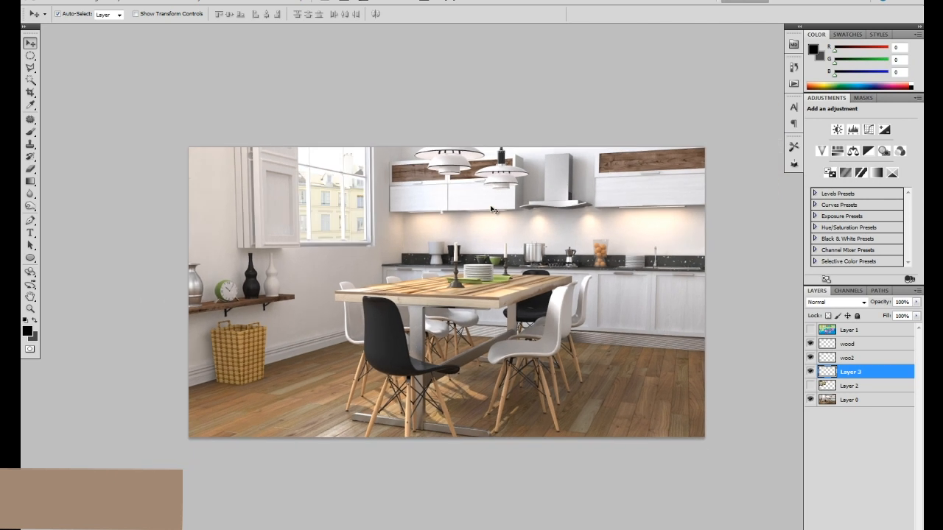
# Apply an Exposure adjustment to the building cutout on Layer 3 with Exposure +0.41 and Gamma Correction 2.61.
pyautogui.click(94, 2)
pyautogui.moveTo(107, 24)
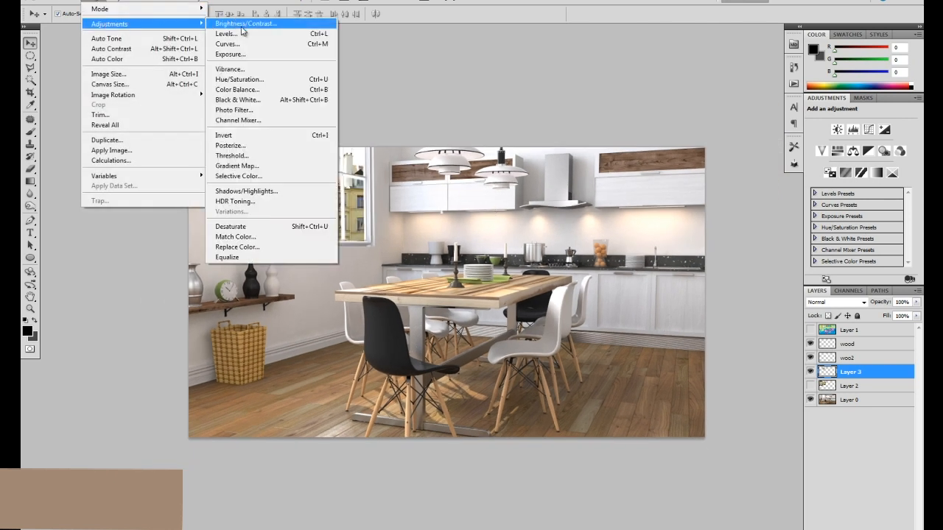
pyautogui.click(230, 54)
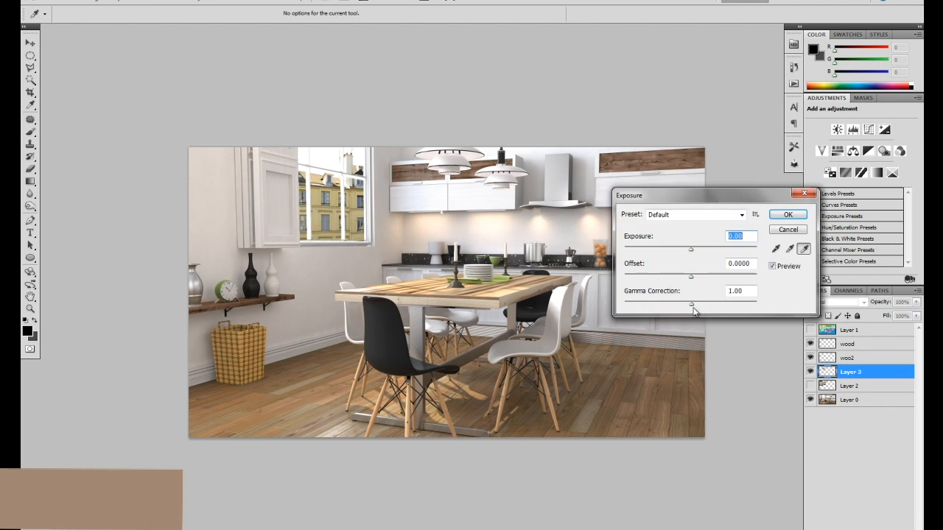
pyautogui.moveTo(692, 308); pyautogui.dragTo(651, 305)
pyautogui.moveTo(690, 249); pyautogui.dragTo(696, 253)
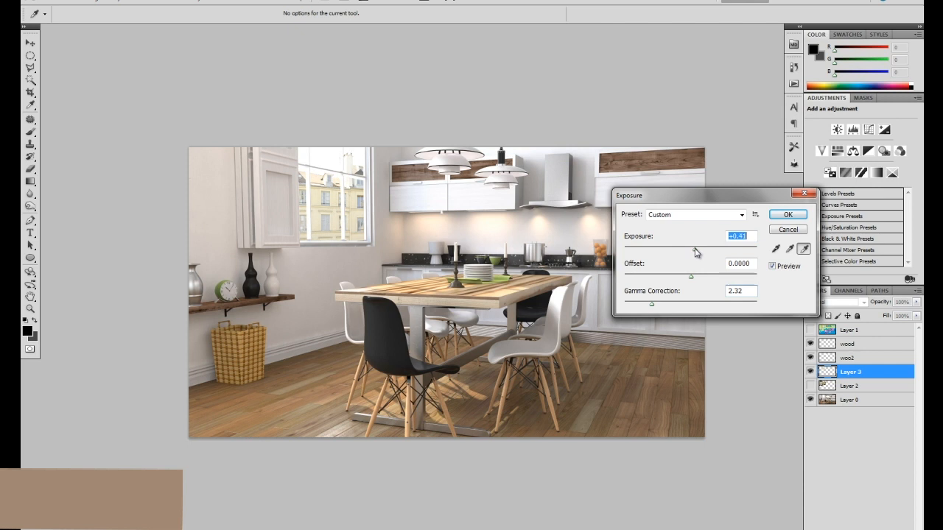
pyautogui.click(651, 306)
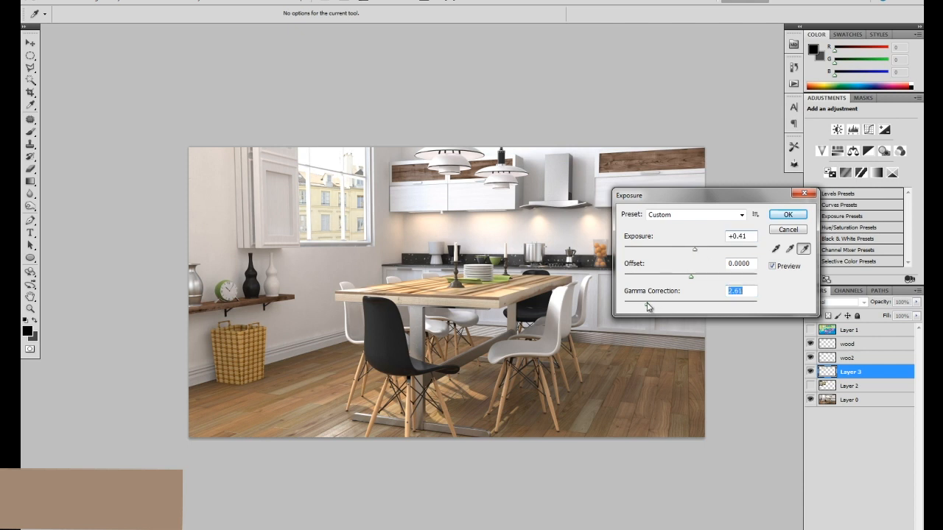
pyautogui.click(788, 215)
# Reduce the building cutout's saturation to -17 with Hue/Saturation, and set its Levels midtone input to 1.49.
pyautogui.hotkey('ctrl', 'u')
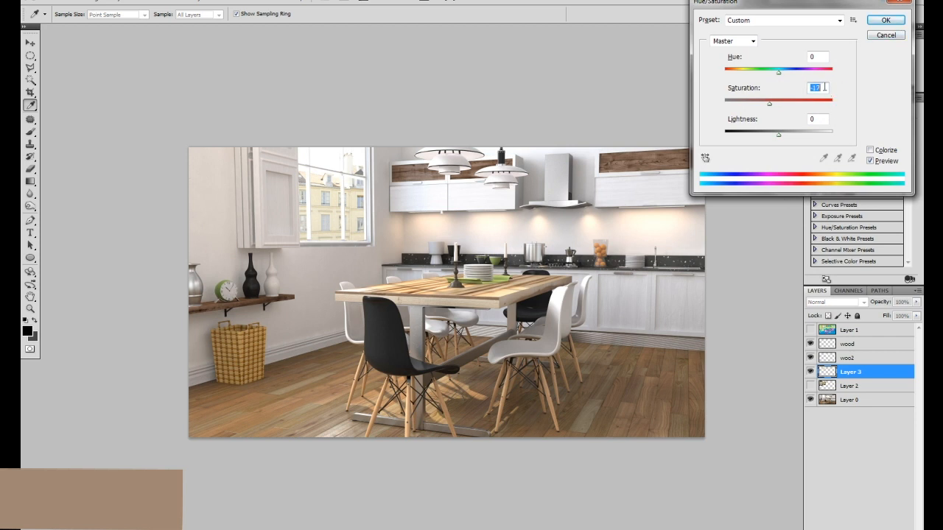
pyautogui.click(888, 23)
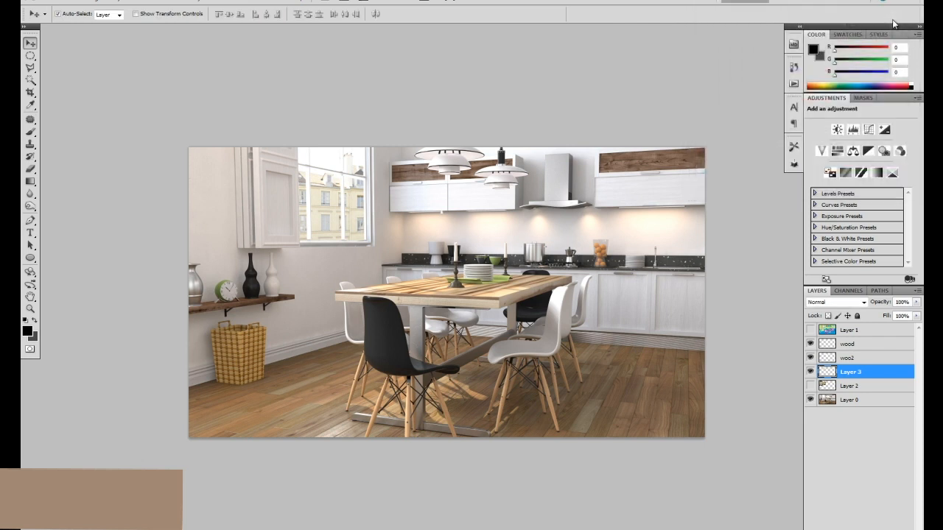
pyautogui.hotkey('ctrl', 'l')
pyautogui.moveTo(710, 305); pyautogui.dragTo(688, 304)
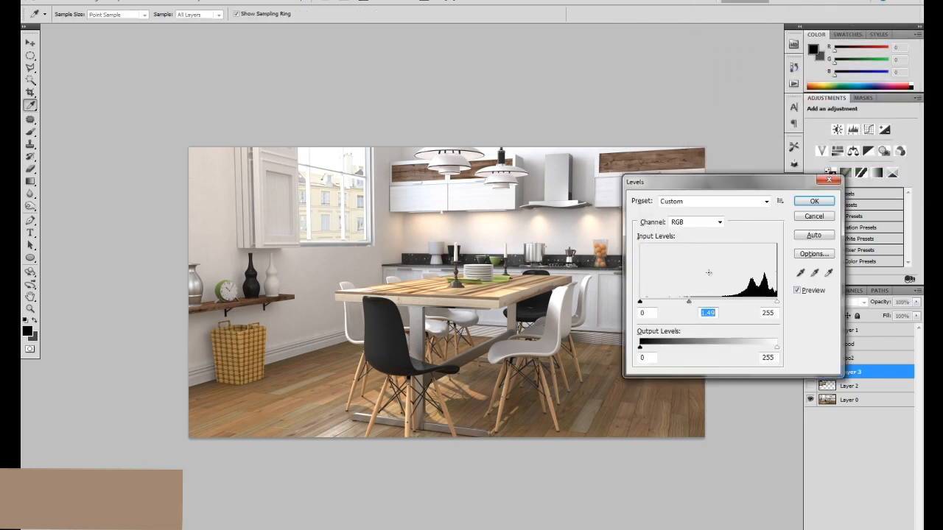
pyautogui.click(813, 201)
pyautogui.press('v')
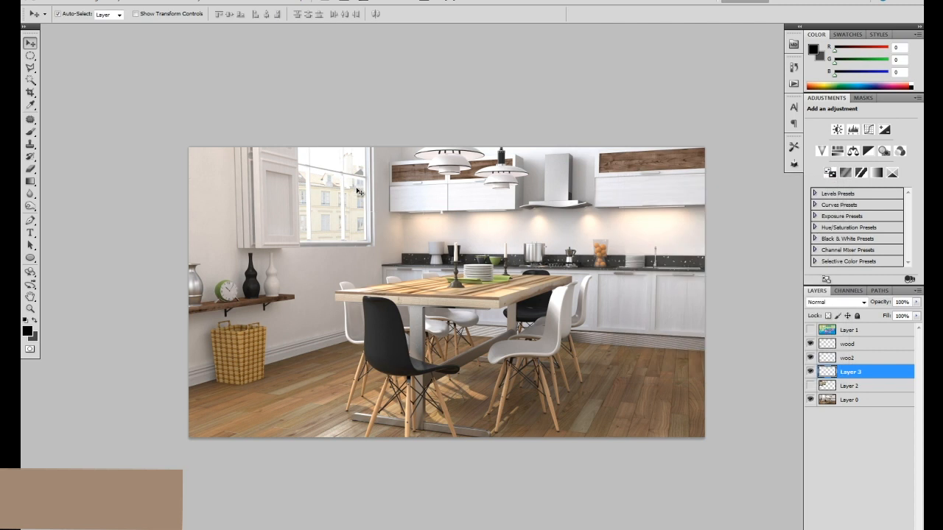
# Duplicate Layer 3 and rename the original building layer "exterior".
pyautogui.hotkey('ctrl', '+')
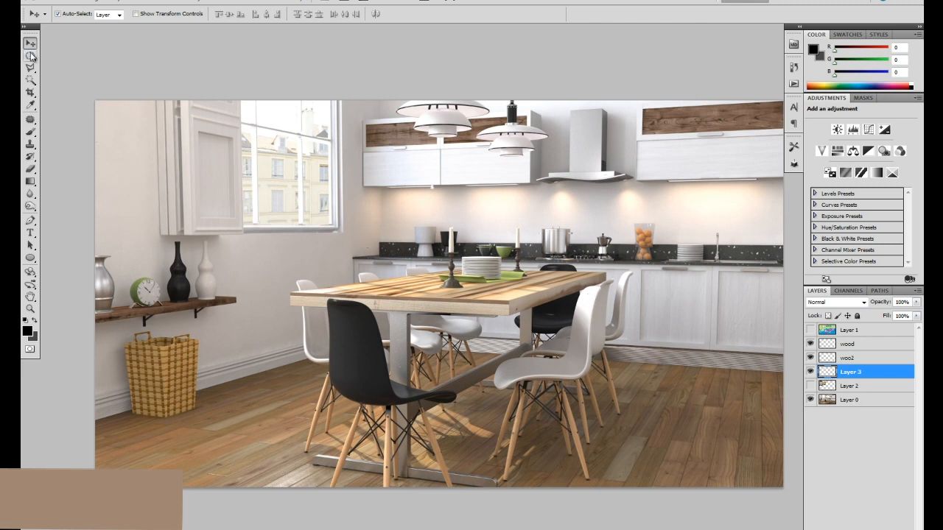
pyautogui.click(873, 387)
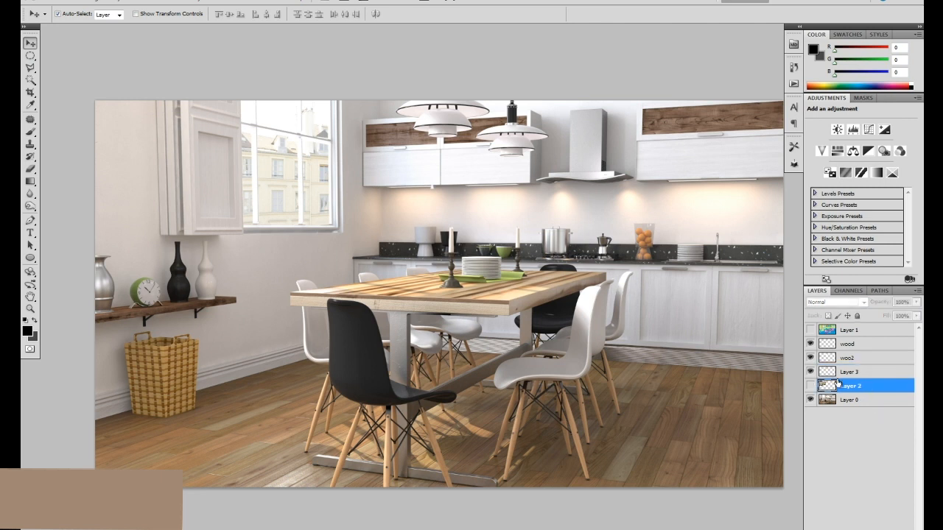
pyautogui.click(811, 372)
pyautogui.click(811, 373)
pyautogui.click(293, 184)
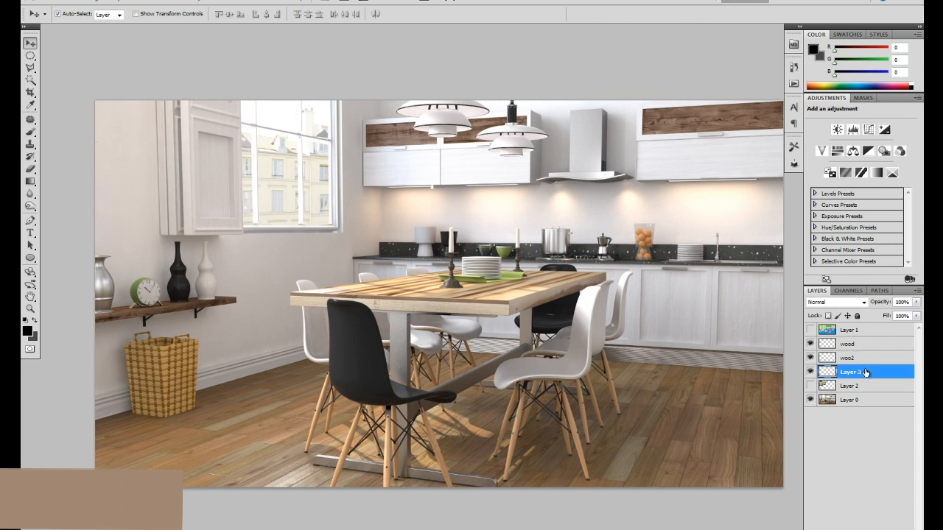
pyautogui.hotkey('ctrl', 'j')
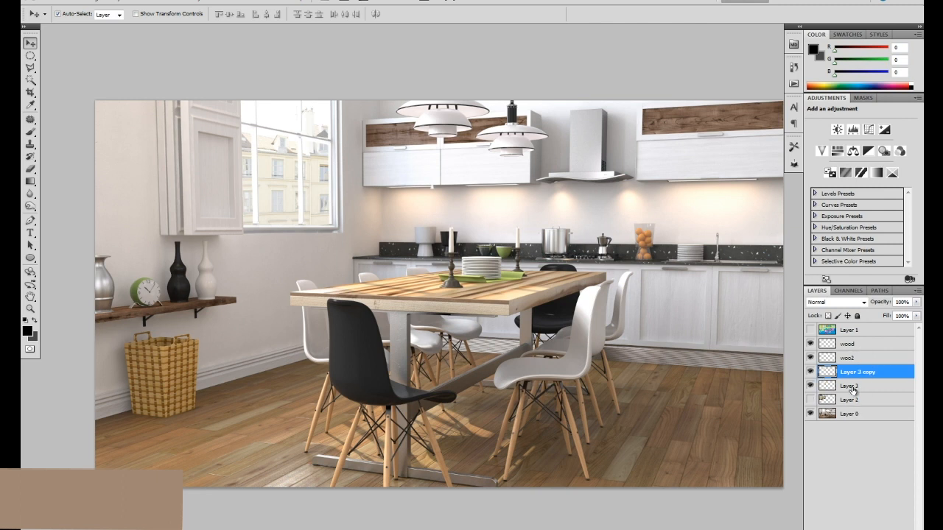
pyautogui.doubleClick(850, 386)
pyautogui.write('4')
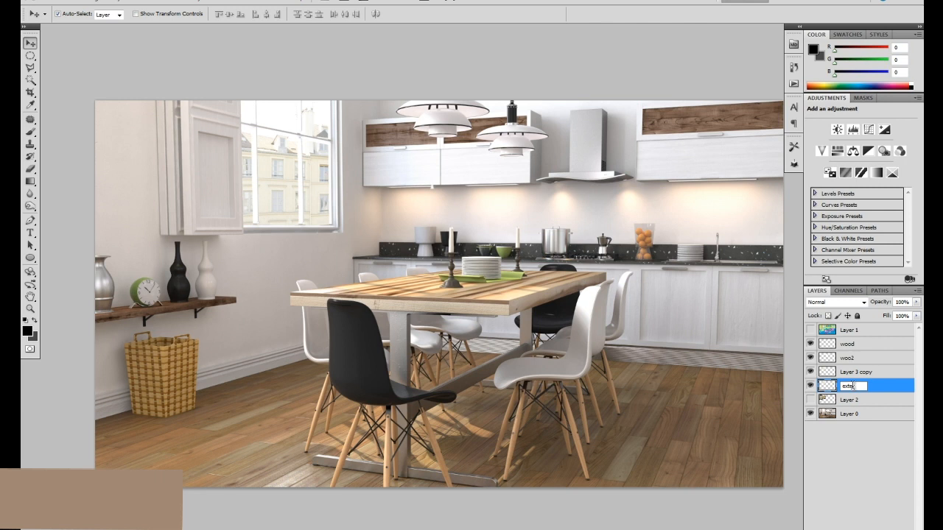
pyautogui.write('xterior')
# Rename the building layer's copy "white glow" and move it above the wood layer.
pyautogui.doubleClick(855, 372)
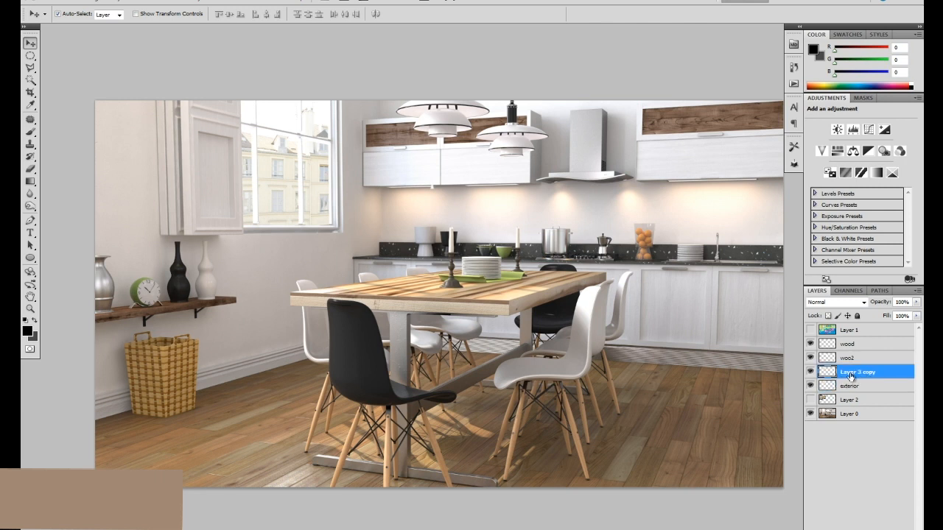
pyautogui.write('white glow')
pyautogui.press('Return')
pyautogui.moveTo(895, 378); pyautogui.dragTo(890, 343)
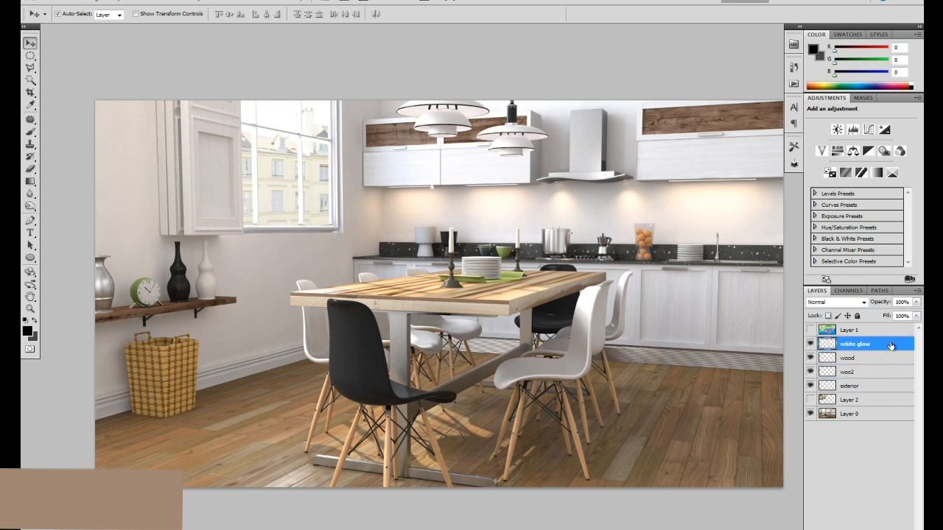
# Turn the white glow layer pure white by raising its Lightness to the maximum with Hue/Saturation.
pyautogui.hotkey('ctrl', 'u')
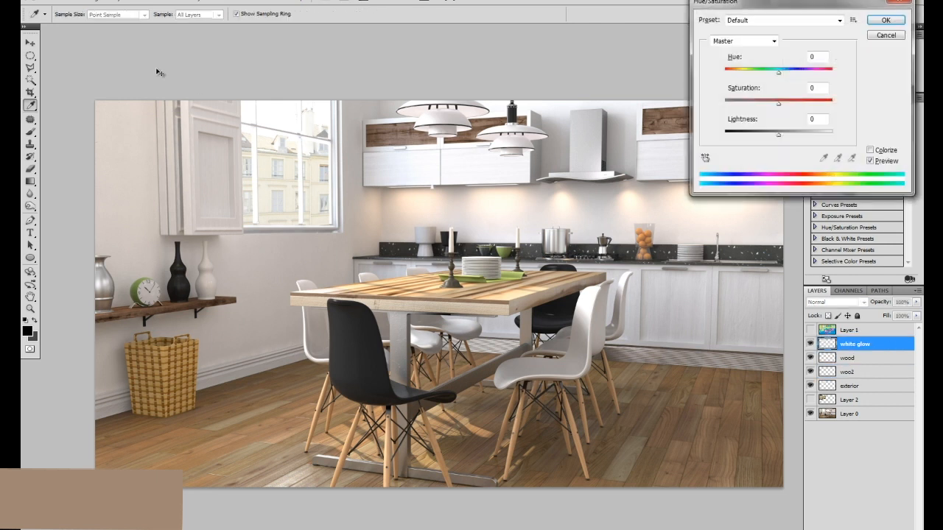
pyautogui.moveTo(778, 135); pyautogui.dragTo(831, 135)
pyautogui.click(885, 20)
# Soften the white glow layer with a Gaussian Blur of 57.1 pixels and lower its opacity to 48%.
pyautogui.click(169, 4)
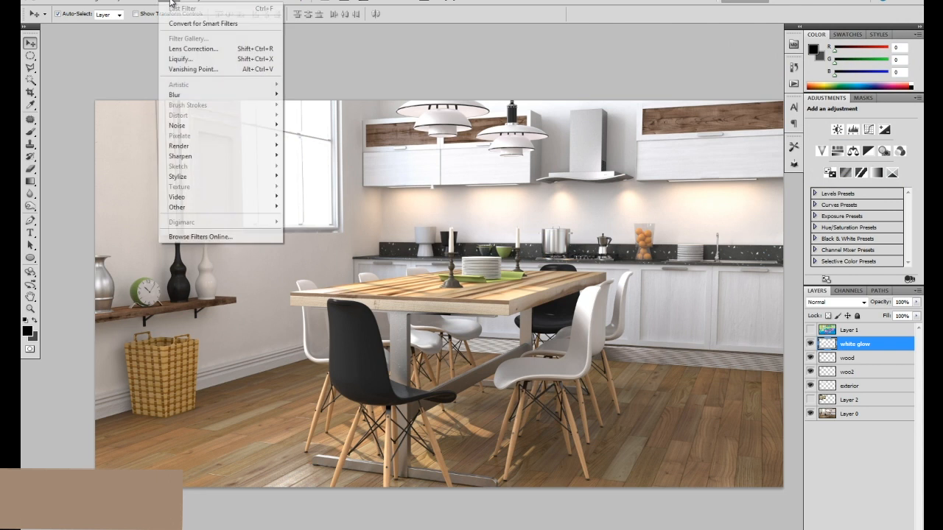
pyautogui.moveTo(218, 100)
pyautogui.click(140, 135)
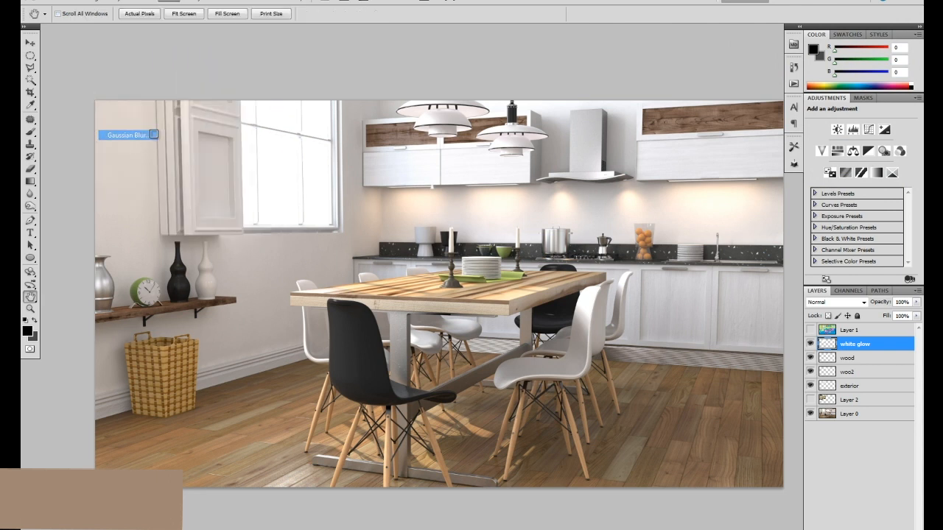
pyautogui.moveTo(656, 251); pyautogui.dragTo(684, 251)
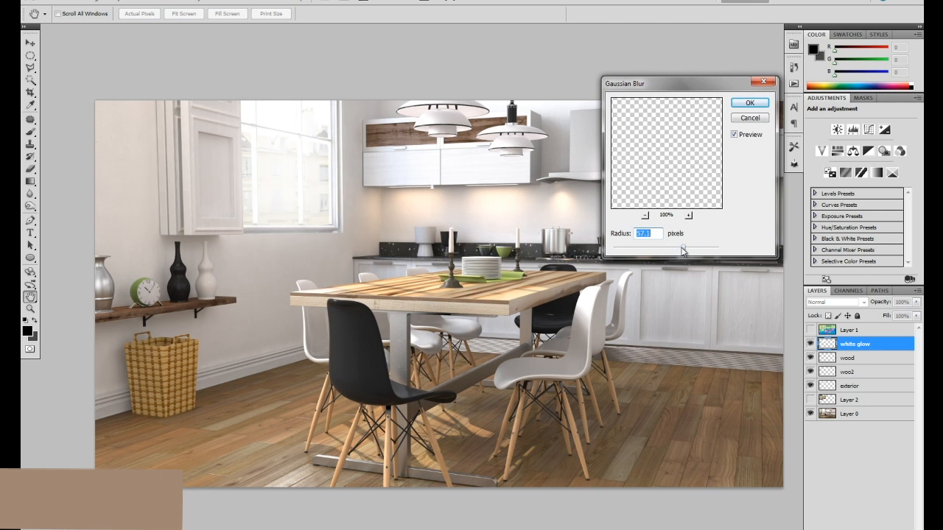
pyautogui.click(763, 104)
pyautogui.click(916, 302)
pyautogui.moveTo(913, 315); pyautogui.dragTo(889, 316)
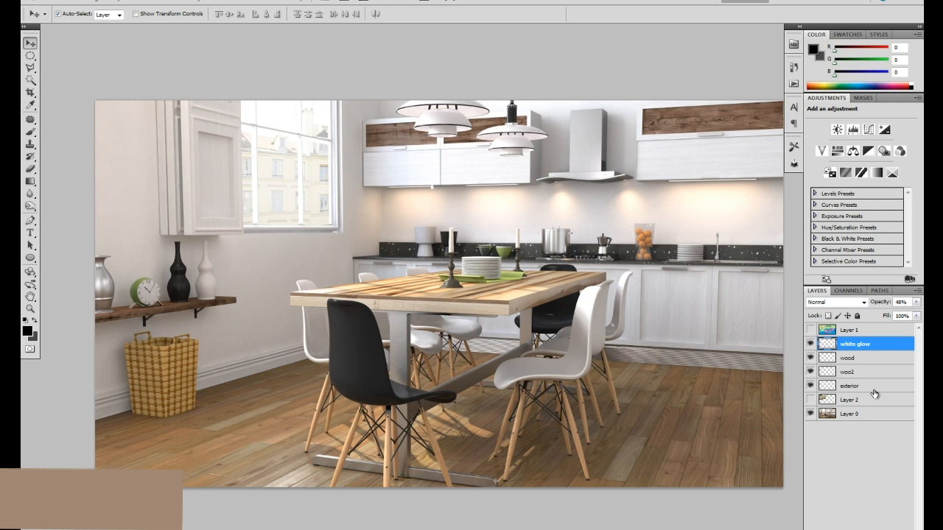
pyautogui.click(425, 209)
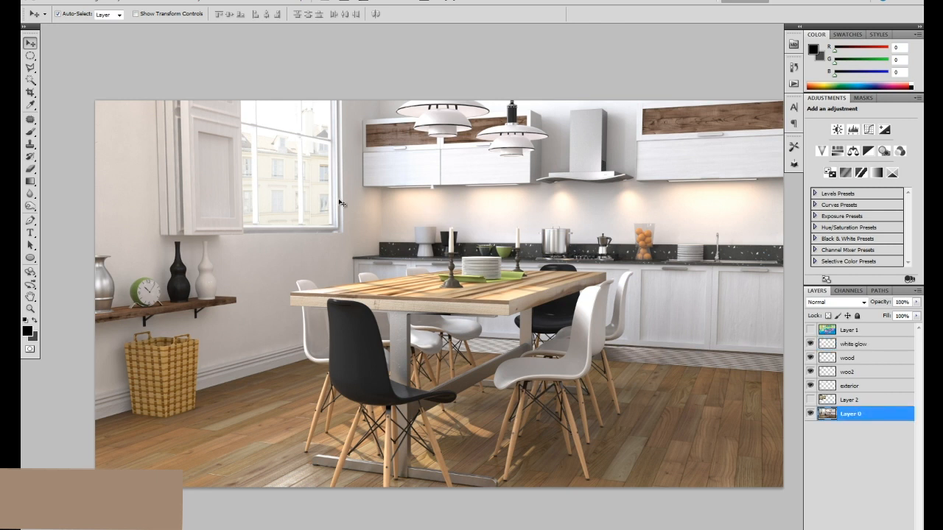
pyautogui.hotkey('ctrl', '-')
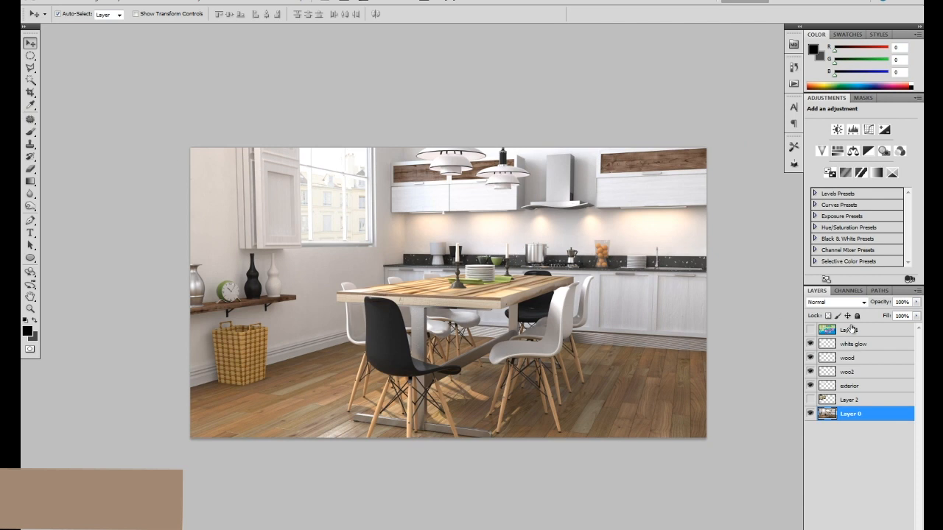
pyautogui.click(873, 345)
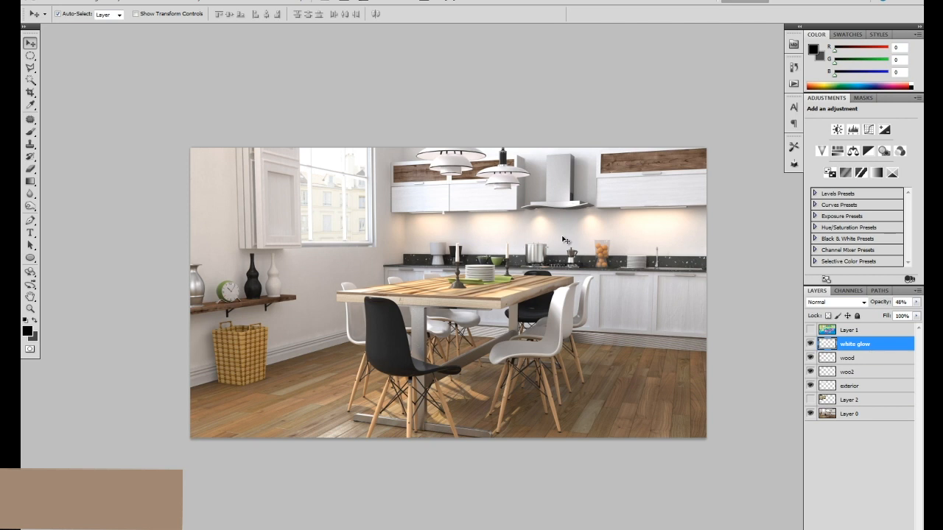
pyautogui.hotkey('ctrl', '+')
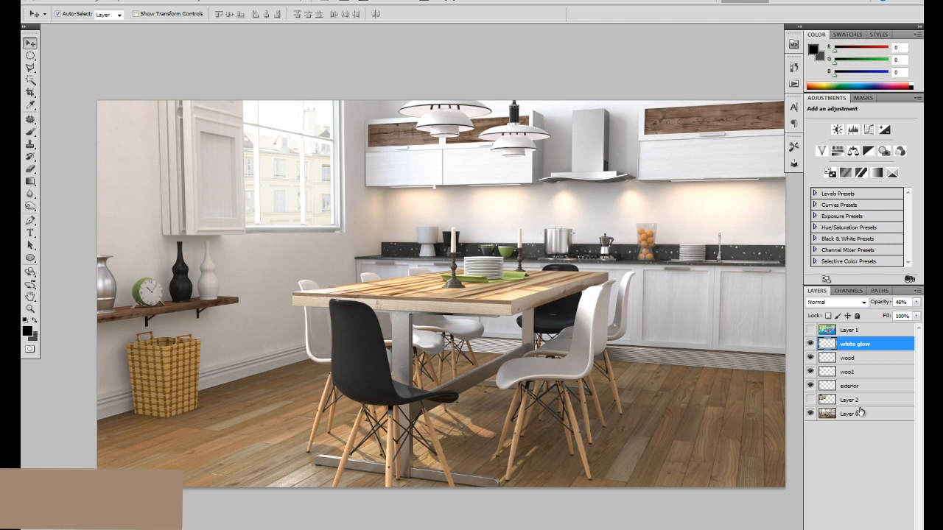
# Apply a 105mm Prime Lens Flare with increased brightness over the building on the exterior layer.
pyautogui.click(855, 385)
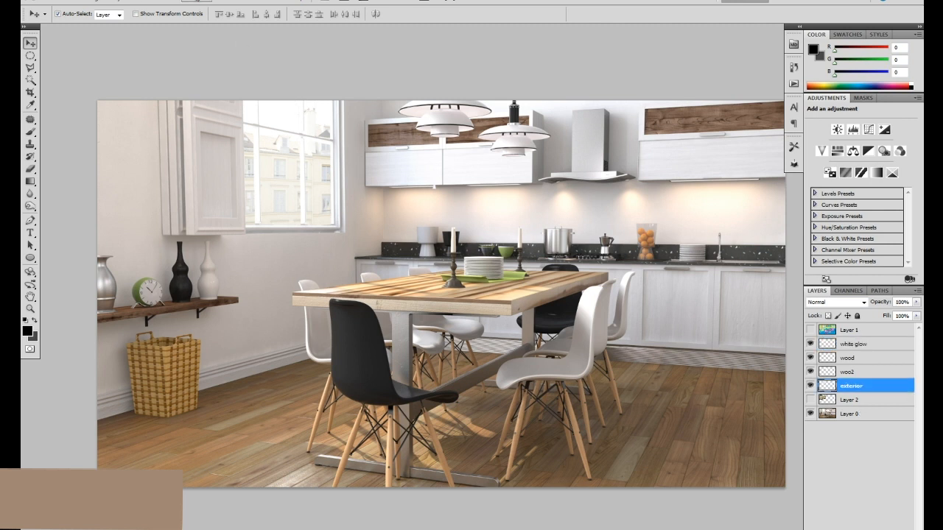
pyautogui.click(169, 2)
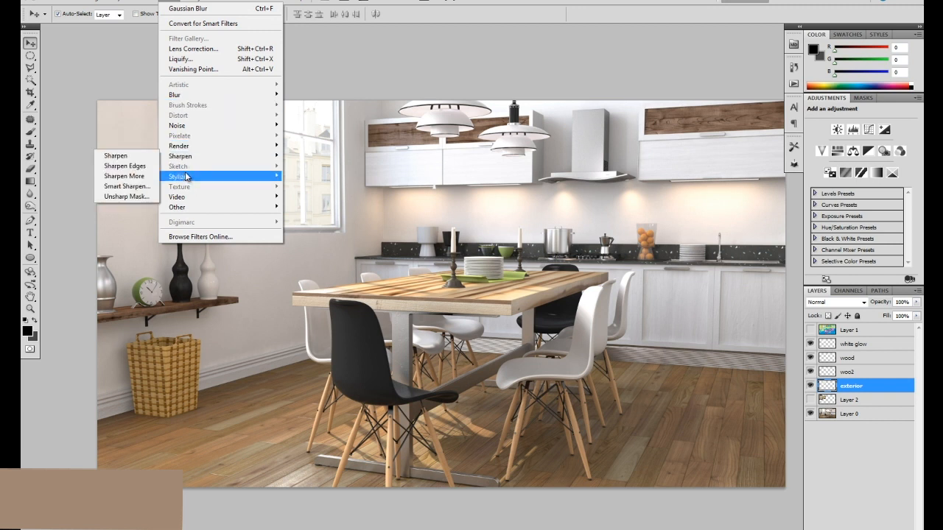
pyautogui.moveTo(180, 146)
pyautogui.click(137, 177)
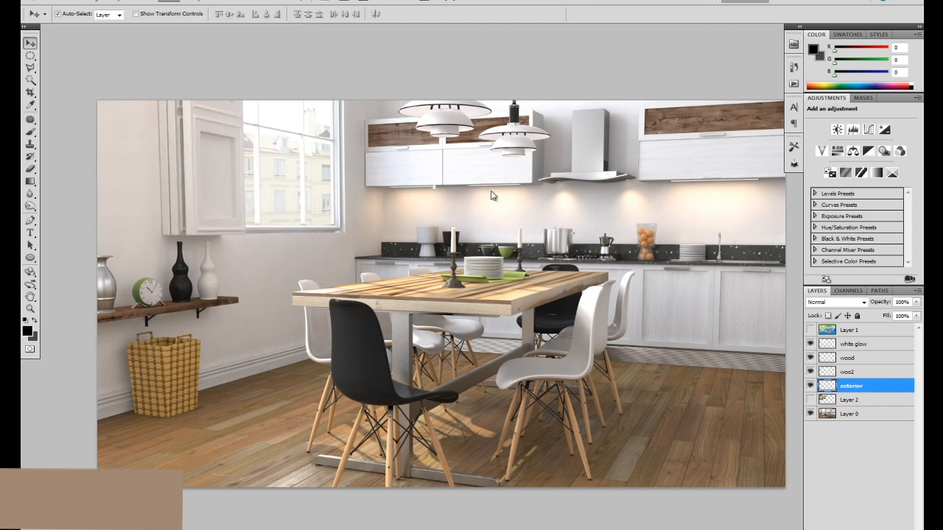
pyautogui.click(407, 285)
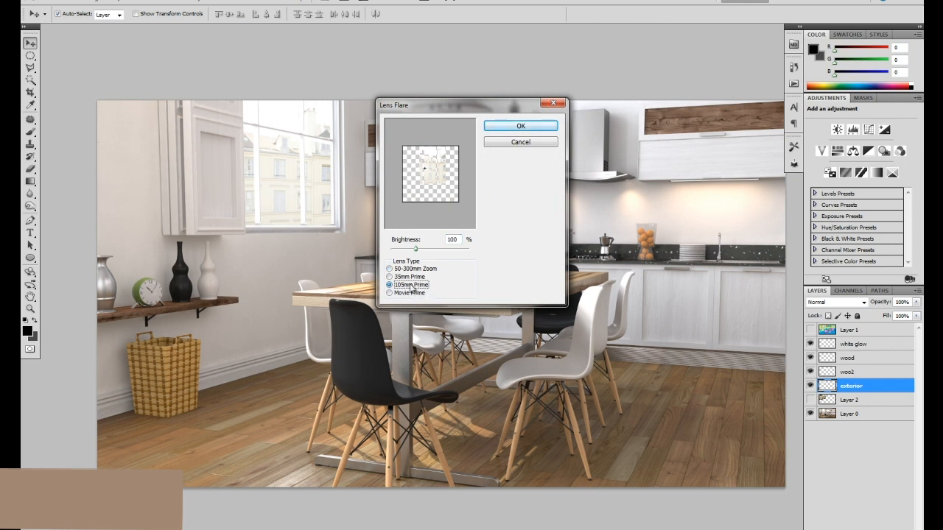
pyautogui.click(435, 171)
pyautogui.moveTo(416, 249); pyautogui.dragTo(426, 249)
pyautogui.click(513, 127)
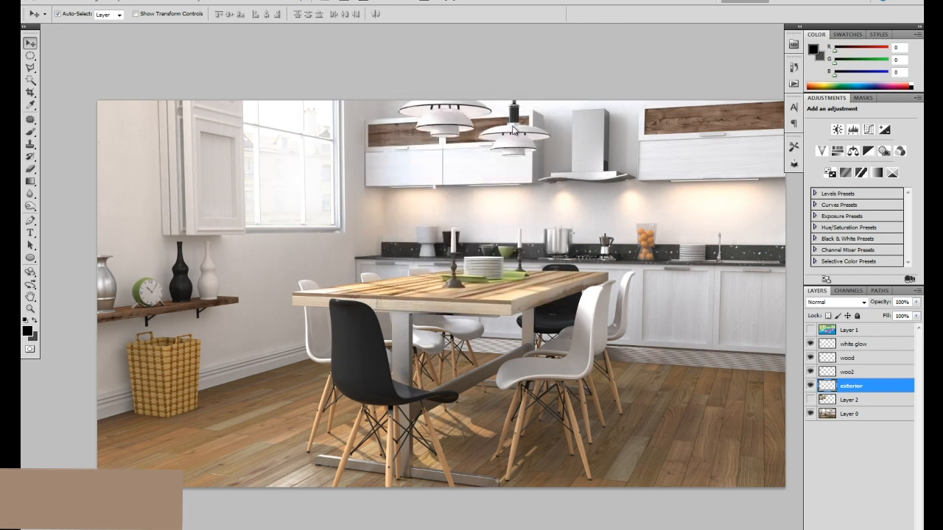
# Undo the lens flare on the exterior layer, duplicate that layer, and reapply the same flare to the copy.
pyautogui.hotkey('ctrl', 'z')
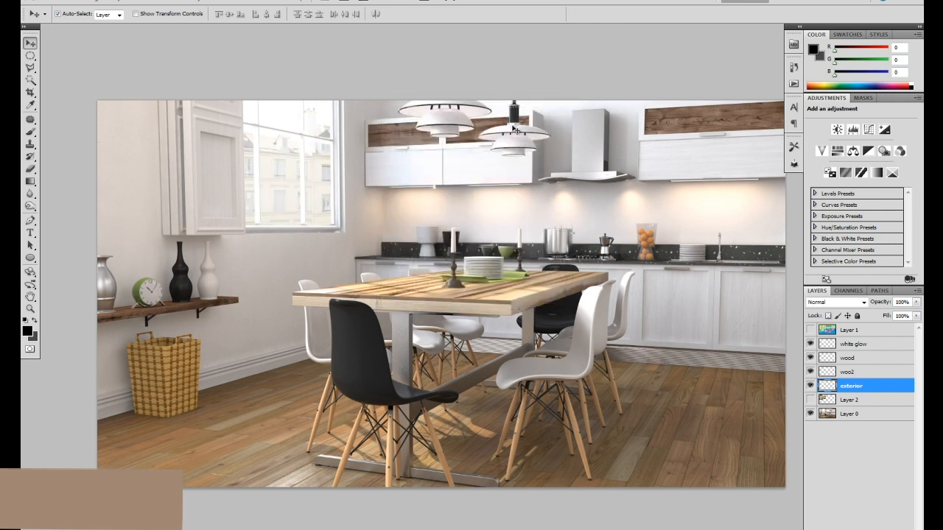
pyautogui.hotkey('ctrl', 'j')
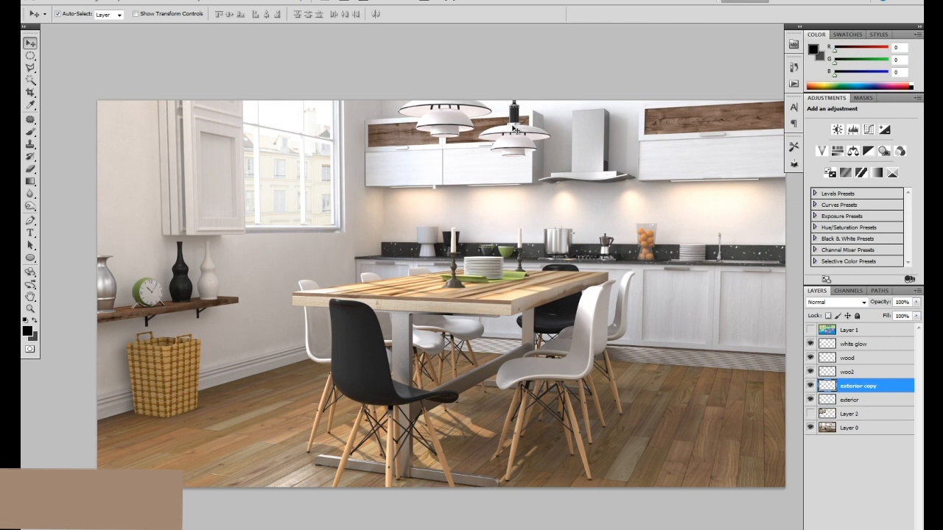
pyautogui.hotkey('ctrl', 'f')
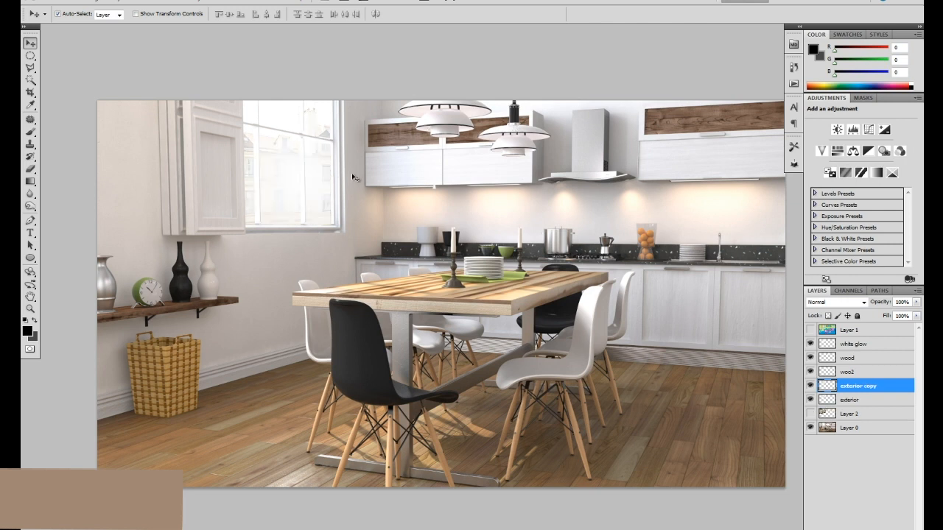
# Reduce the opacity of the exterior copy layer to 25%.
pyautogui.press('5')
pyautogui.hotkey('ctrl', '-')
pyautogui.hotkey('ctrl', '+')
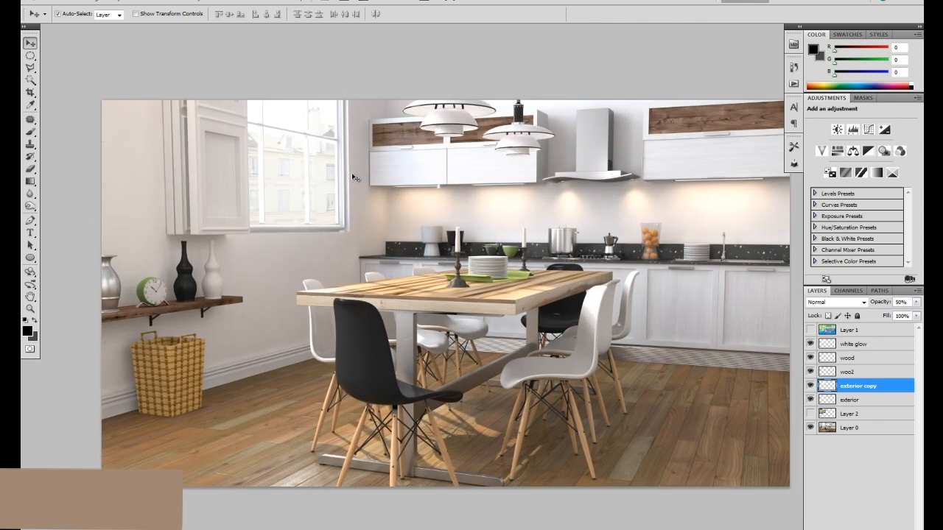
pyautogui.moveTo(916, 302); pyautogui.dragTo(874, 316)
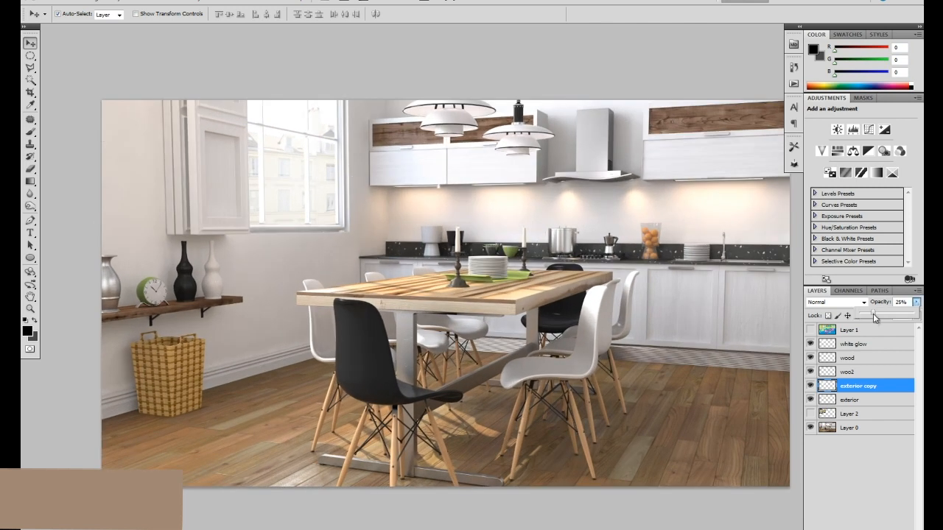
pyautogui.click(313, 168)
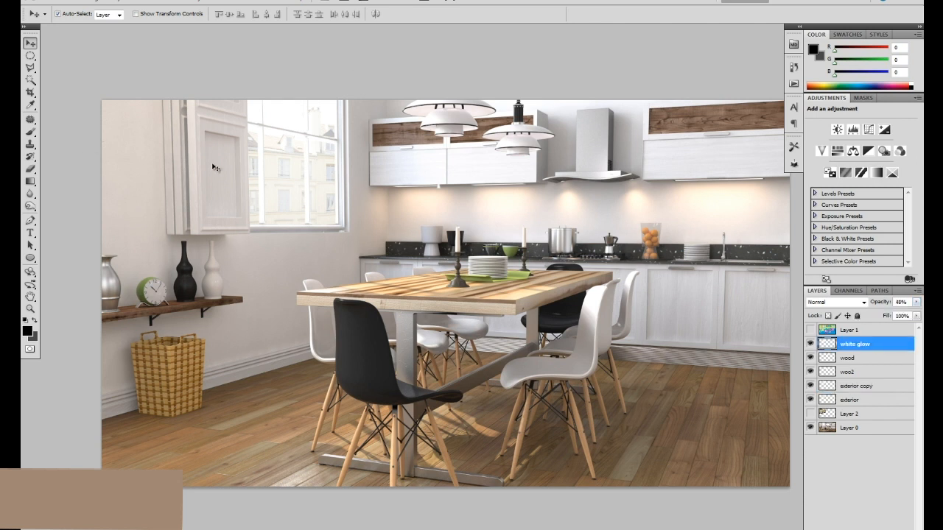
# Select a loose freehand area around the window with the Lasso tool and add a new layer above white glow.
pyautogui.click(31, 56)
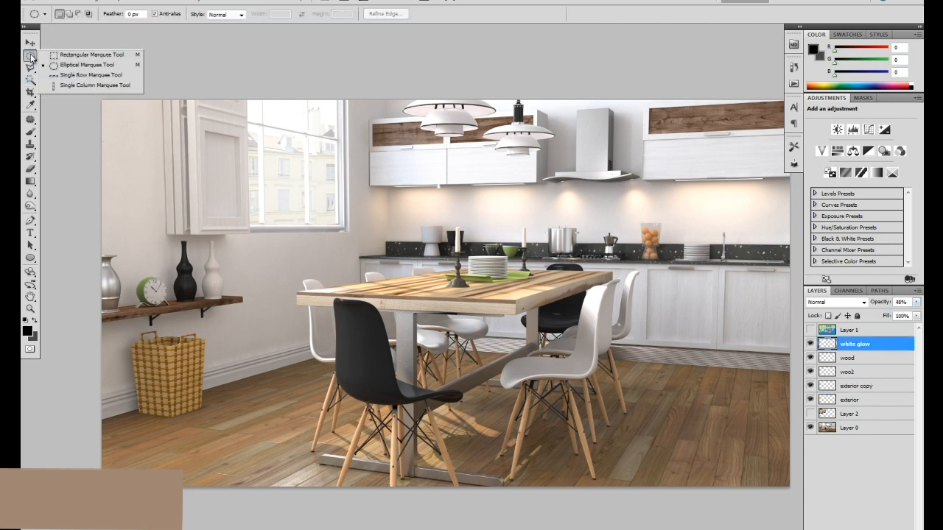
pyautogui.click(30, 67)
pyautogui.click(71, 67)
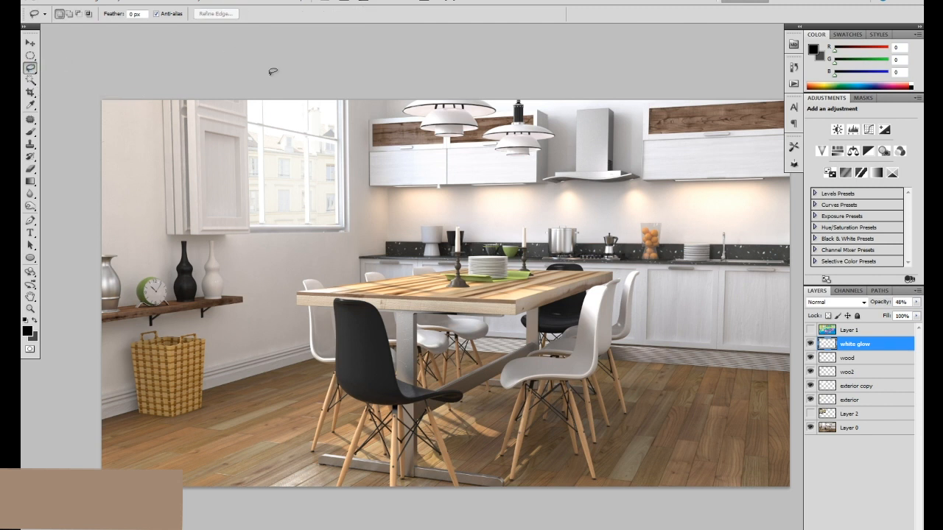
pyautogui.moveTo(250, 65)
pyautogui.mouseDown()
pyautogui.moveTo(228, 100)
pyautogui.moveTo(215, 138)
pyautogui.moveTo(225, 211)
pyautogui.moveTo(271, 278)
pyautogui.moveTo(346, 276)
pyautogui.mouseUp()
pyautogui.moveTo(381, 146); pyautogui.dragTo(375, 103)
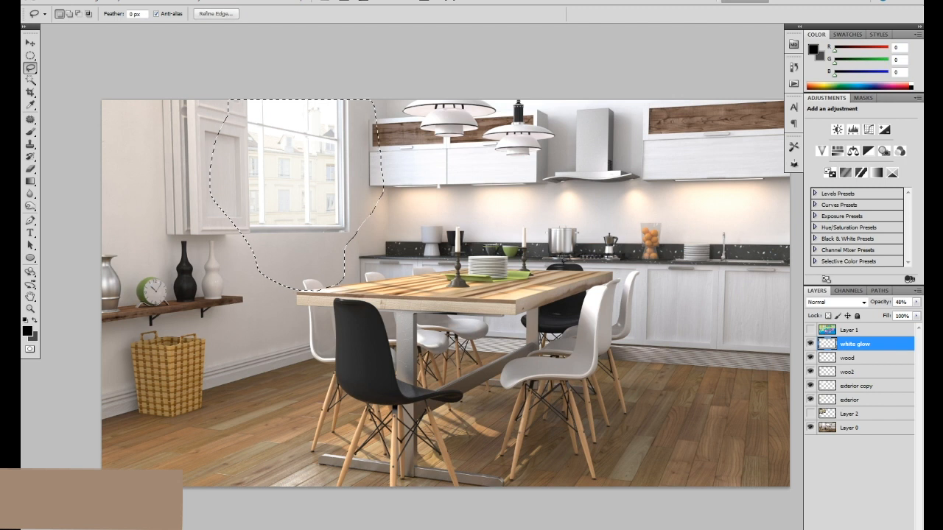
pyautogui.click(867, 509)
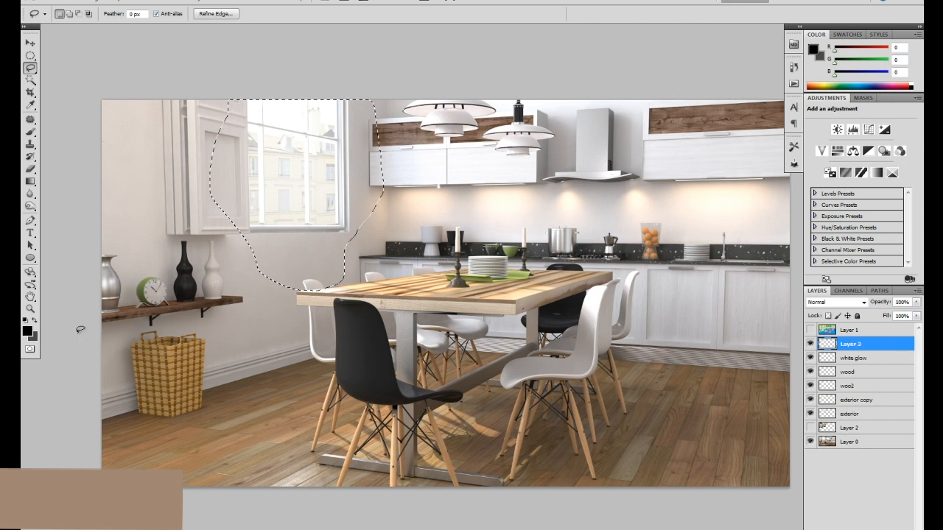
# Set the foreground color to light blue #ade0fd.
pyautogui.click(27, 331)
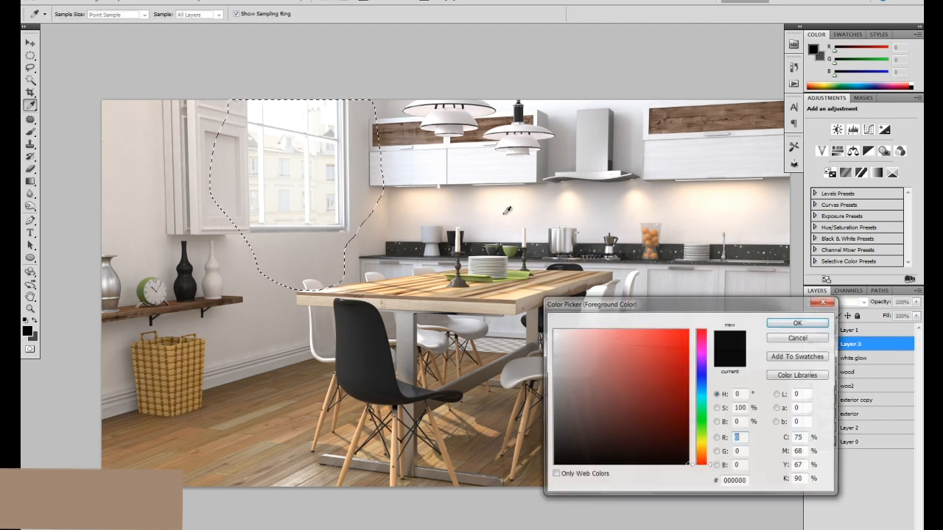
pyautogui.click(702, 390)
pyautogui.click(701, 383)
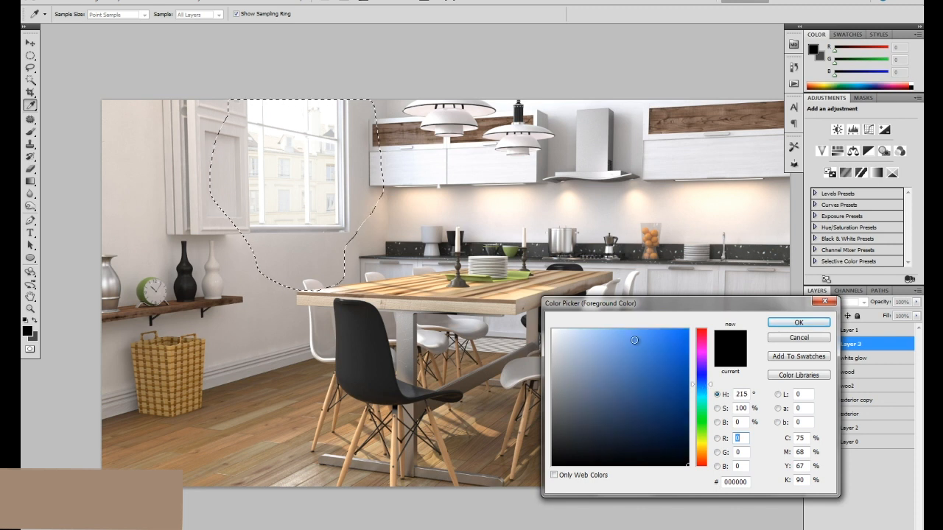
pyautogui.click(702, 389)
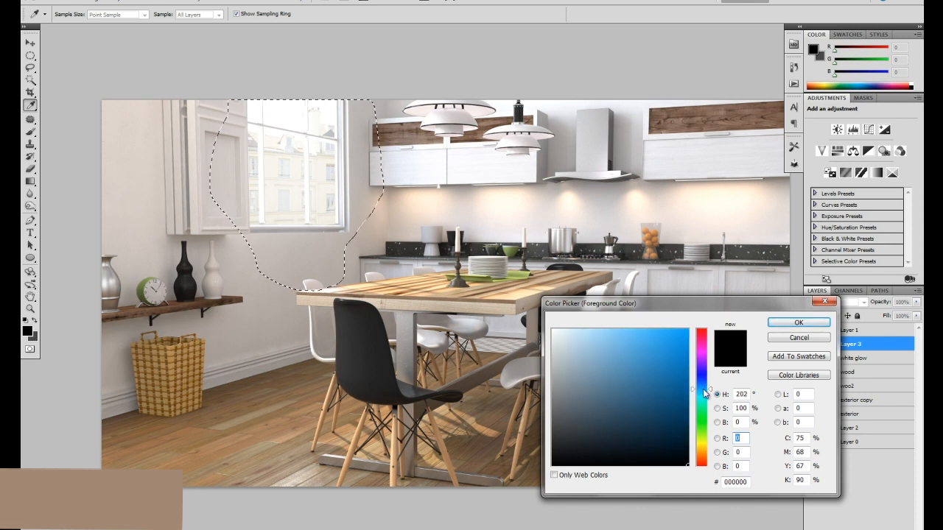
pyautogui.click(596, 330)
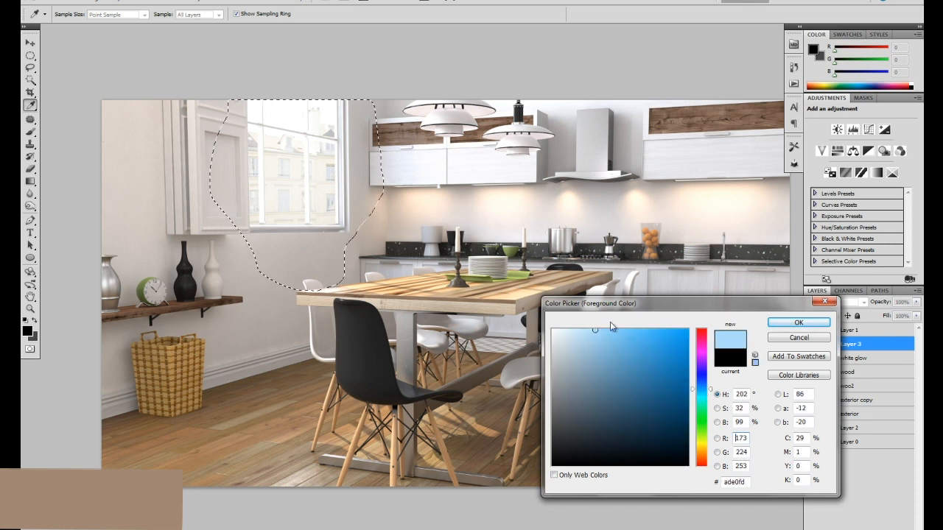
pyautogui.click(798, 322)
pyautogui.press('l')
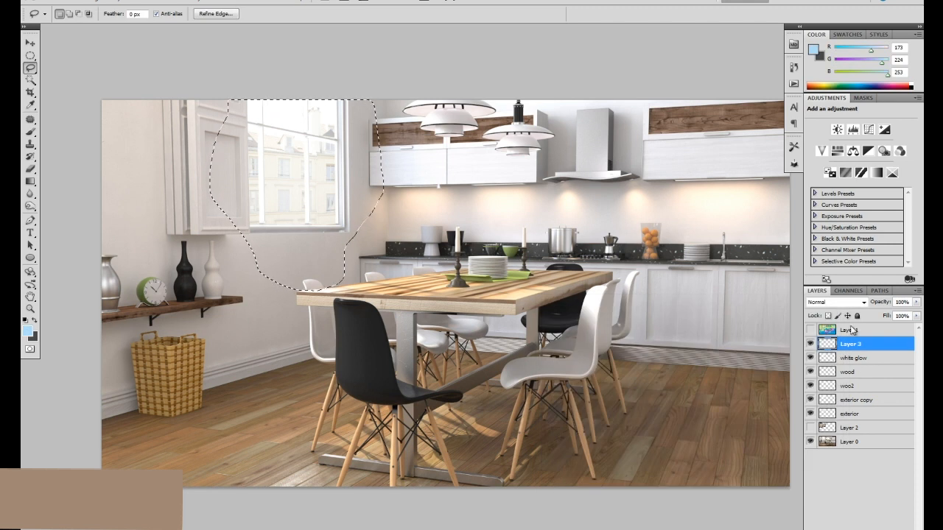
# Fill the freehand window selection on Layer 3 with the light-blue foreground color and remove the selection.
pyautogui.click(810, 344)
pyautogui.click(811, 344)
pyautogui.hotkey('alt', 'BackSpace')
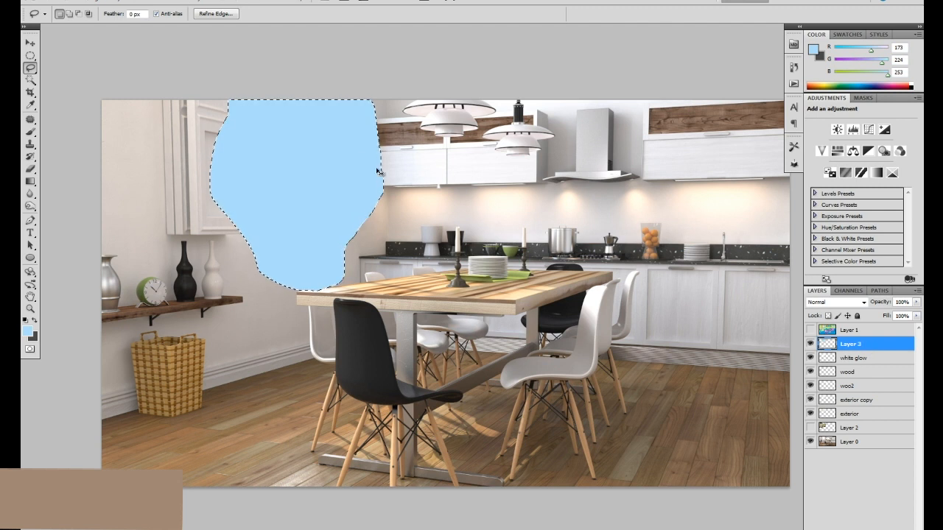
pyautogui.hotkey('ctrl', 'd')
# Soften the light-blue shape on Layer 3 with a Gaussian Blur of 79.6 pixels radius.
pyautogui.click(171, 3)
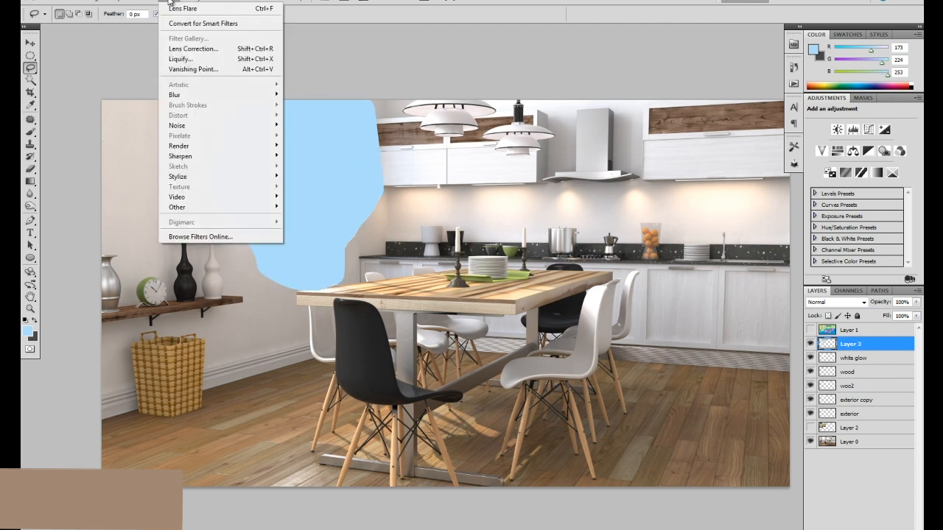
pyautogui.moveTo(197, 100)
pyautogui.click(129, 135)
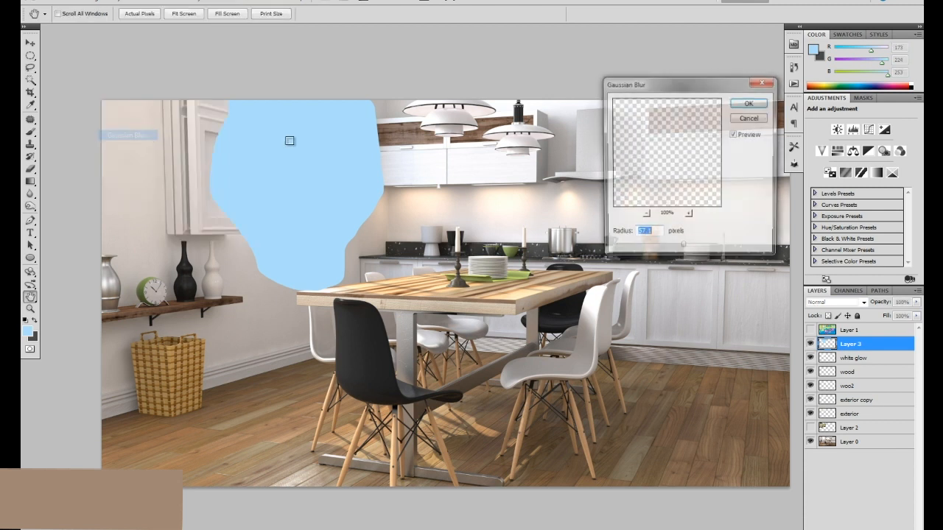
pyautogui.moveTo(679, 249); pyautogui.dragTo(697, 251)
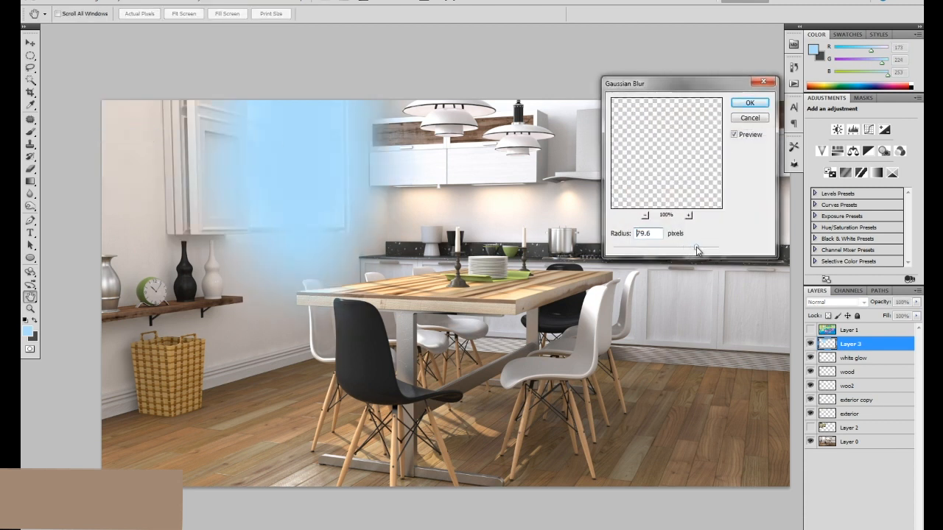
pyautogui.click(748, 102)
# Set Layer 3 to the Screen blending mode and lower its opacity to 30%.
pyautogui.click(846, 302)
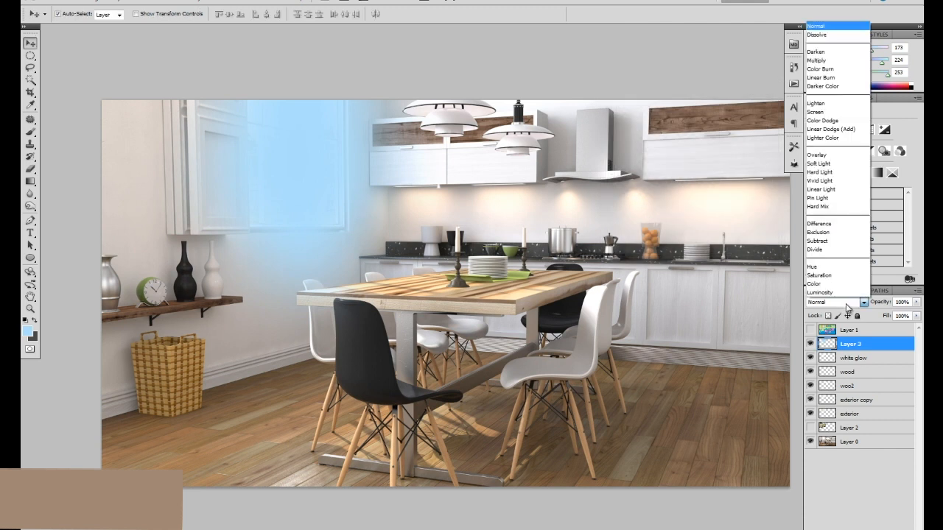
pyautogui.click(849, 133)
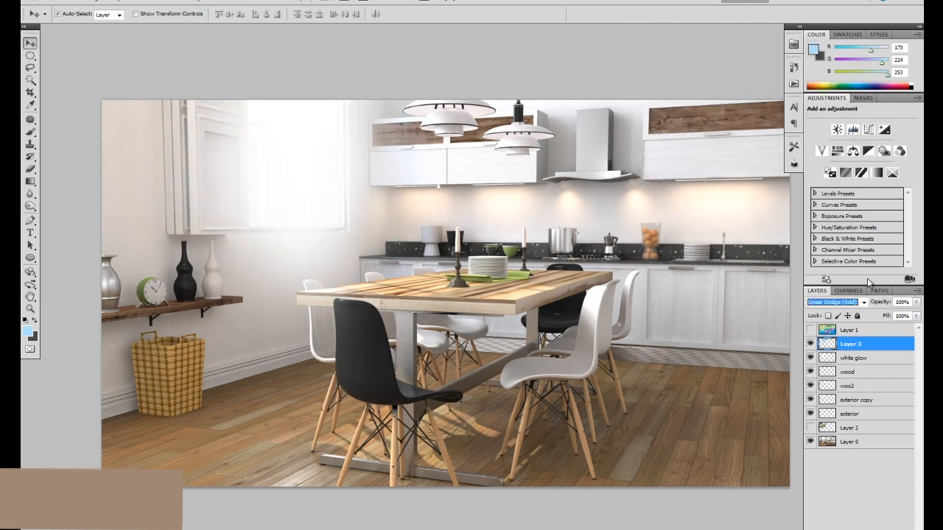
pyautogui.press('Up')
pyautogui.click(840, 302)
pyautogui.click(832, 113)
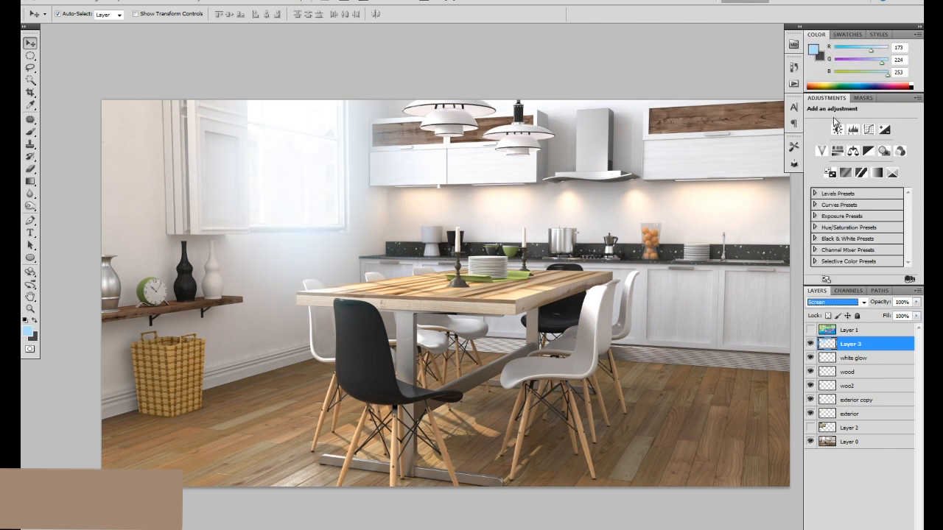
pyautogui.click(309, 178)
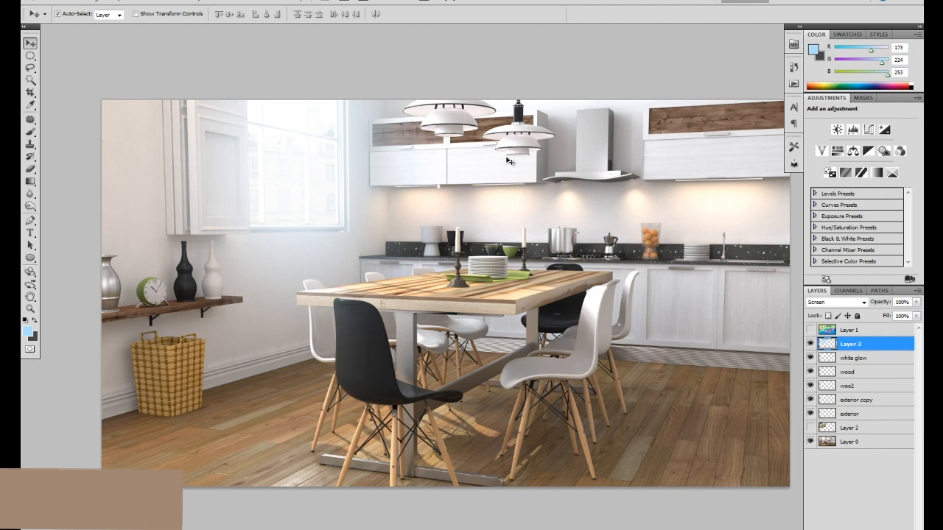
pyautogui.press('5')
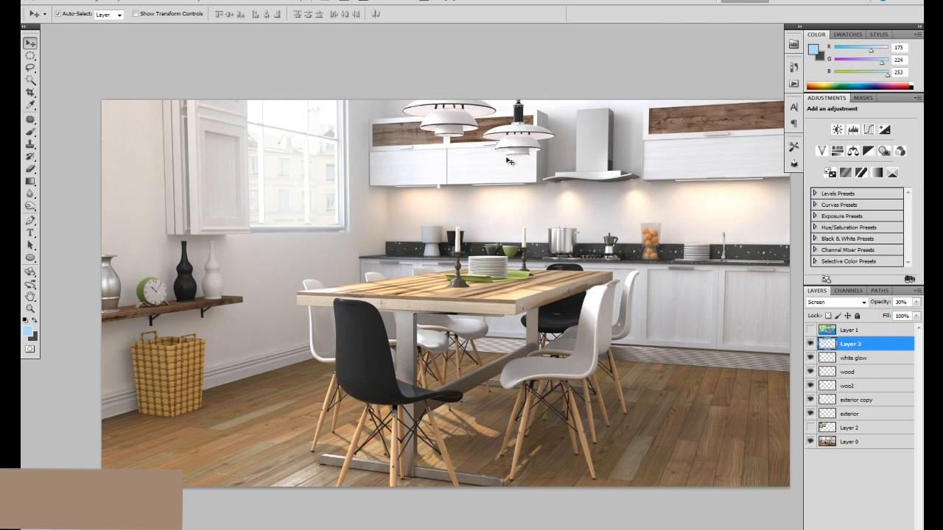
# Reduce the saturation of the exterior layer to -30 with Hue/Saturation.
pyautogui.hotkey('ctrl', '-')
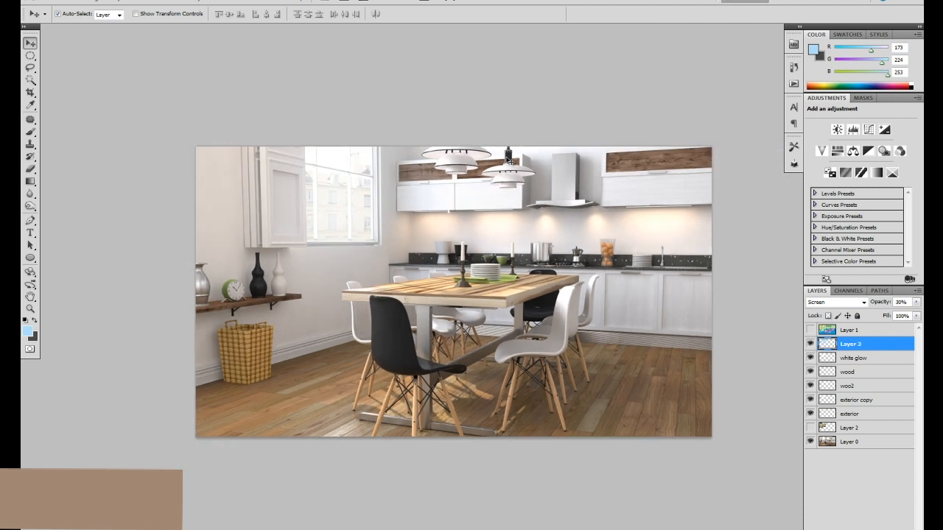
pyautogui.hotkey('ctrl', '+')
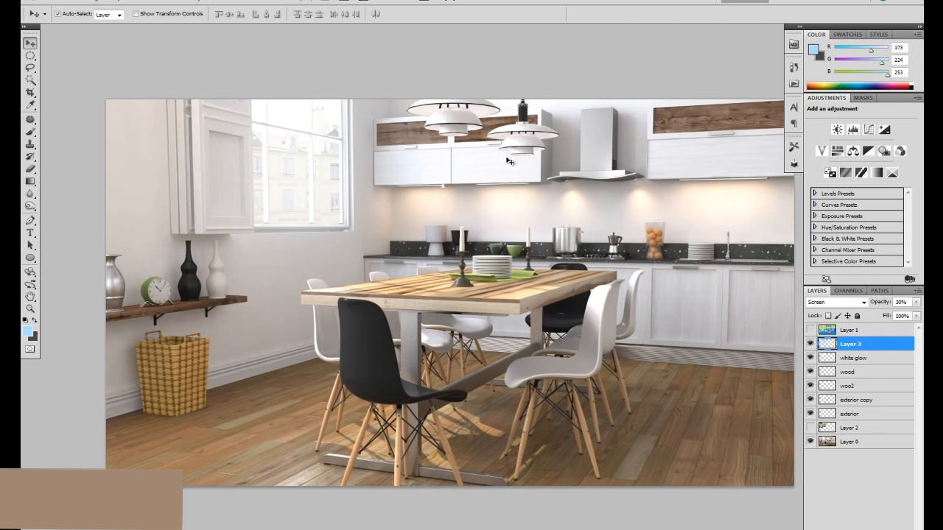
pyautogui.moveTo(499, 235); pyautogui.dragTo(448, 227)
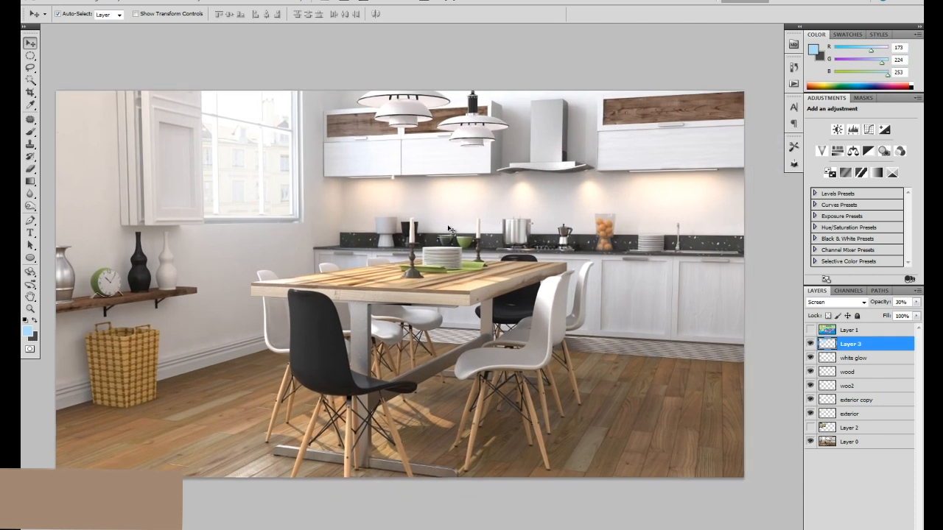
pyautogui.click(860, 417)
pyautogui.hotkey('ctrl', 'u')
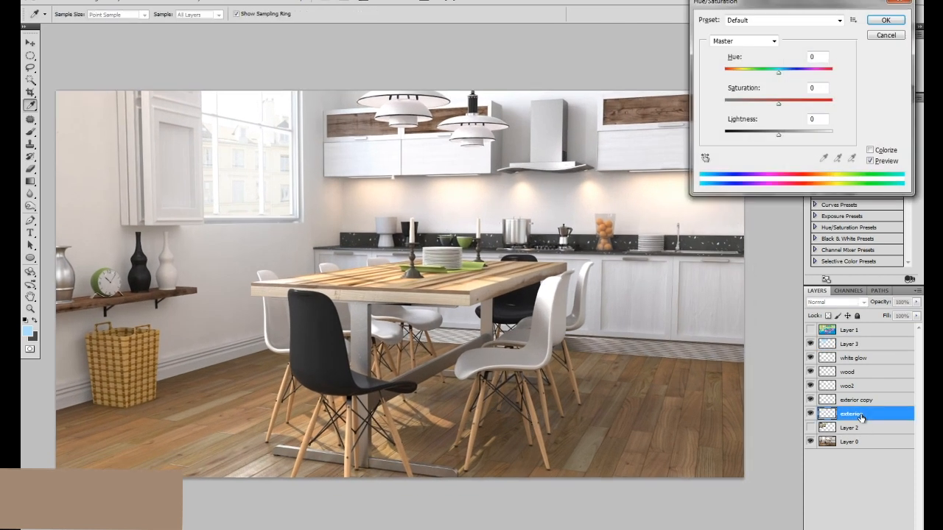
pyautogui.moveTo(779, 103); pyautogui.dragTo(766, 107)
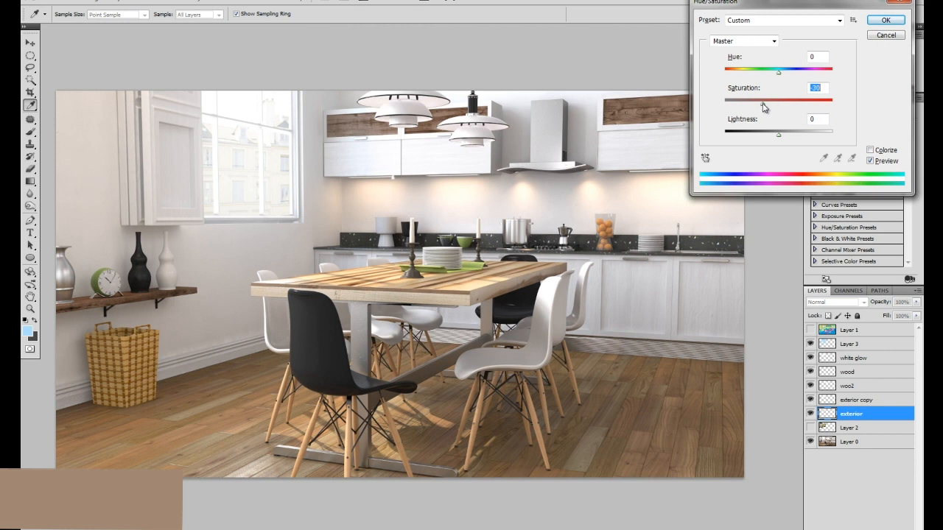
pyautogui.click(886, 20)
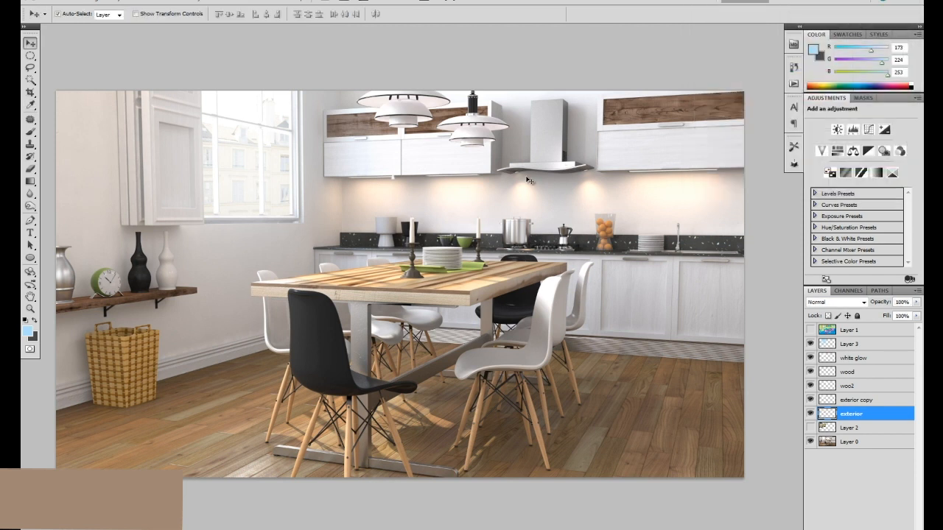
# Duplicate the base render layer, Layer 0.
pyautogui.hotkey('ctrl', '-')
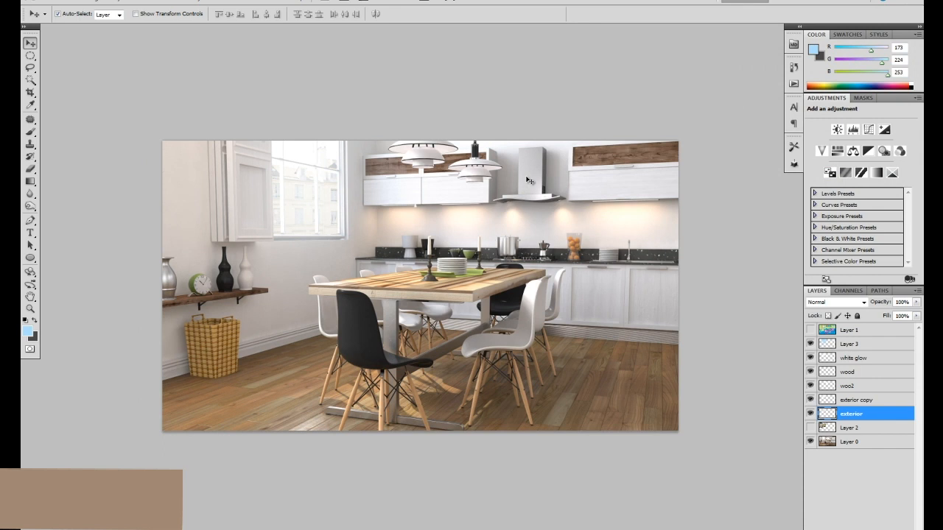
pyautogui.click(875, 443)
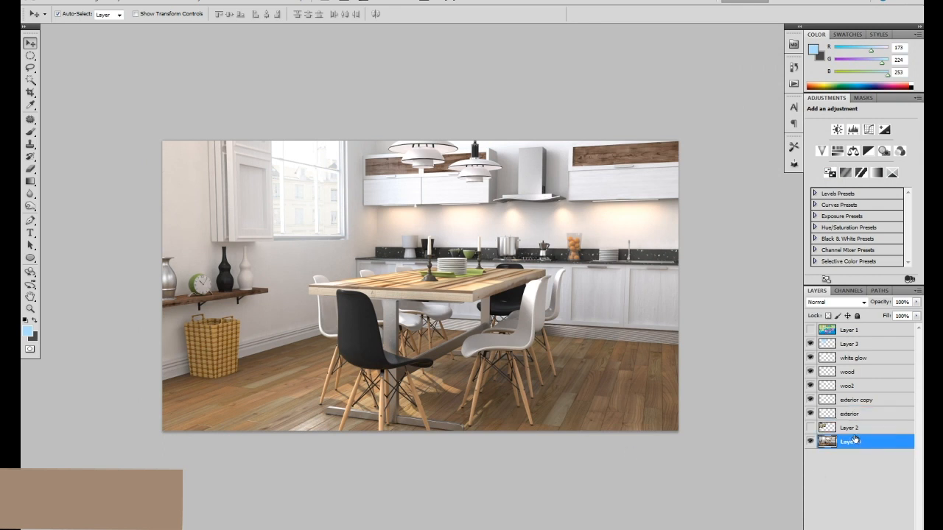
pyautogui.hotkey('ctrl', 'j')
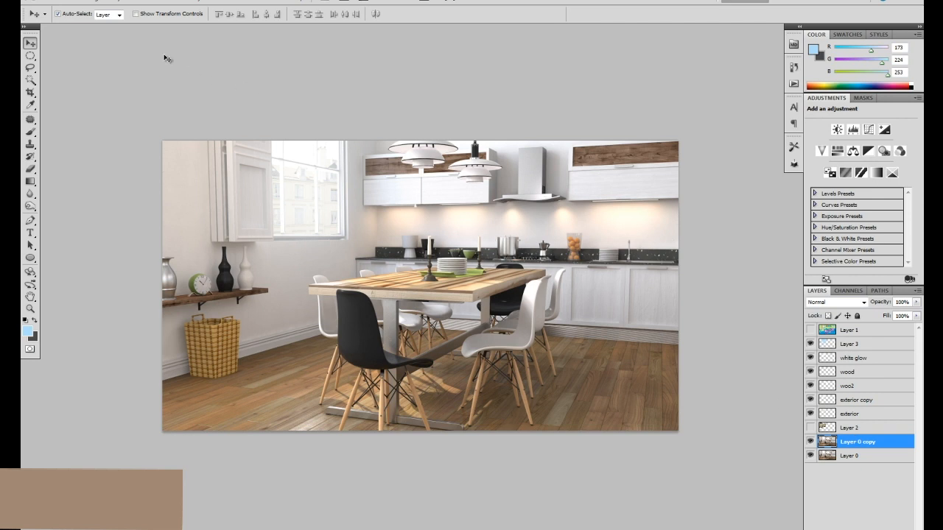
# Apply Auto Tone, Auto Contrast and Auto Color to the Layer 0 copy.
pyautogui.click(96, 2)
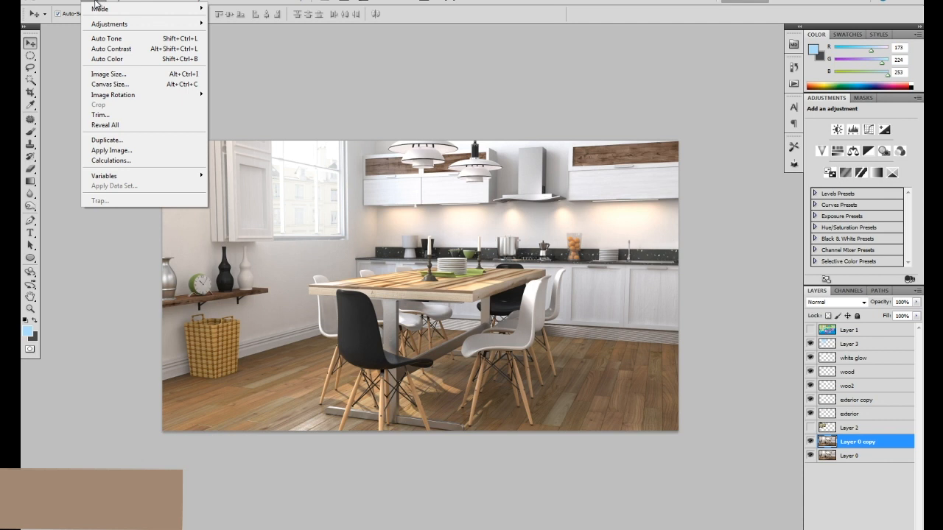
pyautogui.click(114, 40)
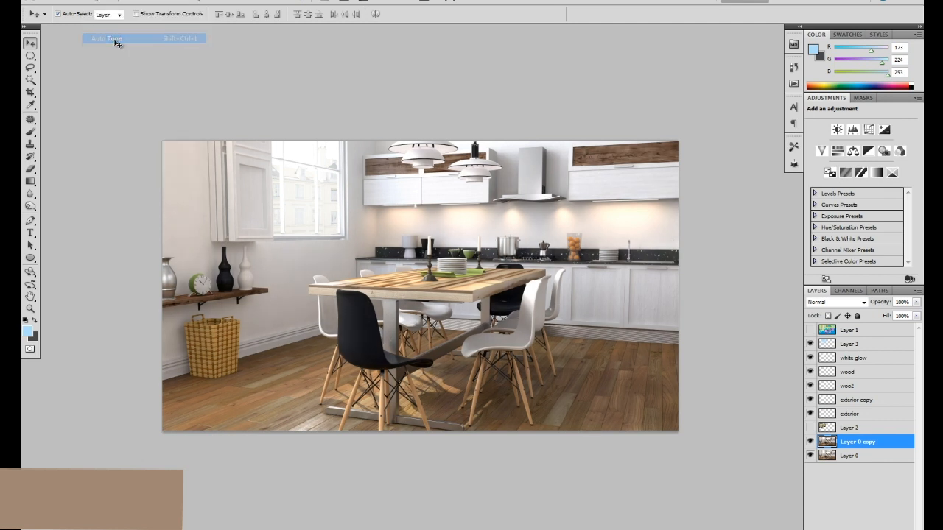
pyautogui.click(98, 4)
pyautogui.click(122, 50)
pyautogui.click(97, 4)
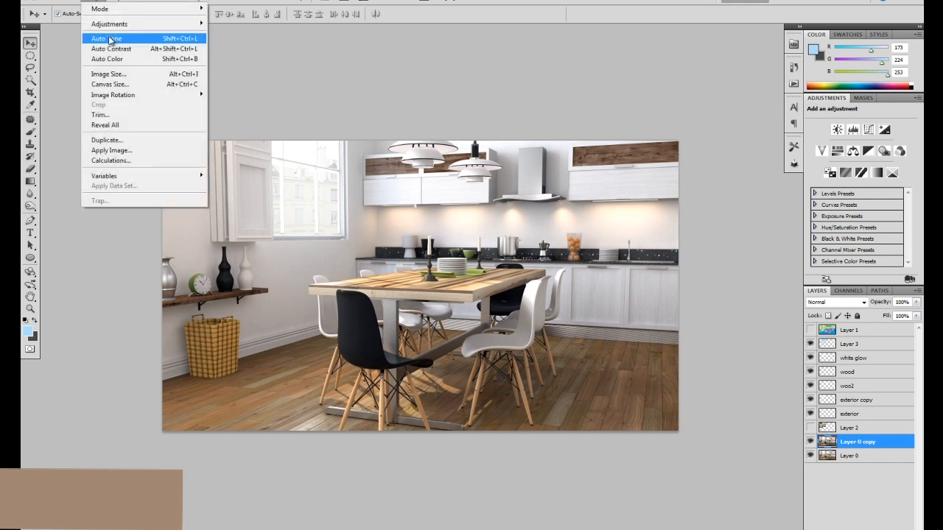
pyautogui.click(116, 59)
# Compare the Layer 0 copy with the original by toggling its visibility, and reduce its opacity to 42%.
pyautogui.scroll(1, 463, 297)
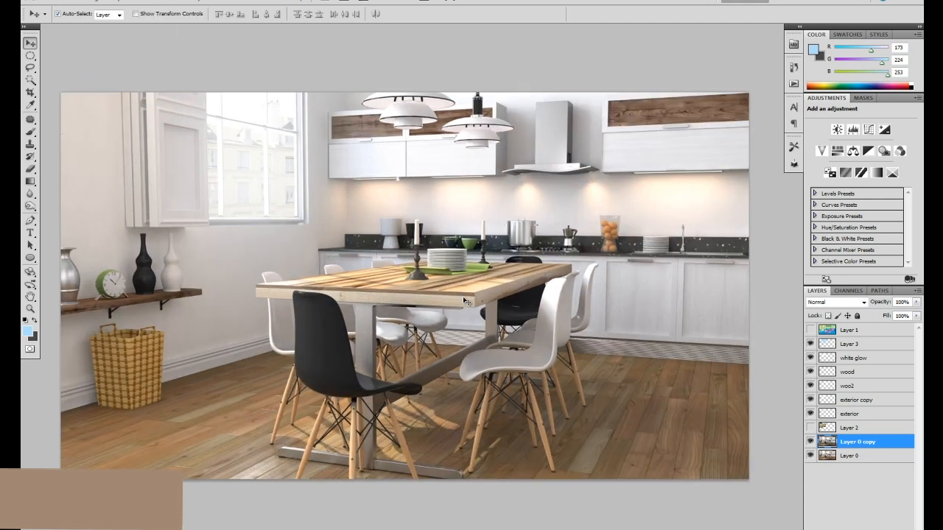
pyautogui.click(811, 442)
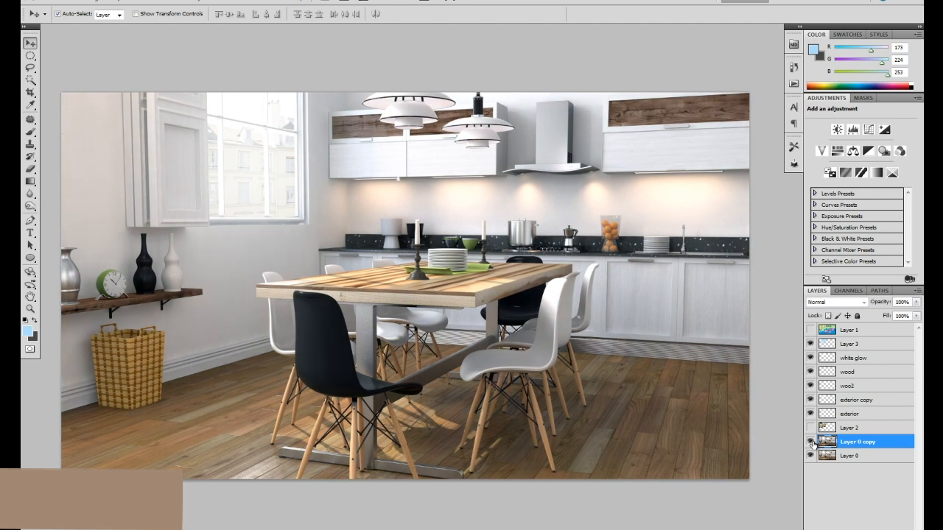
pyautogui.click(811, 442)
pyautogui.click(811, 442)
pyautogui.moveTo(919, 305); pyautogui.dragTo(883, 316)
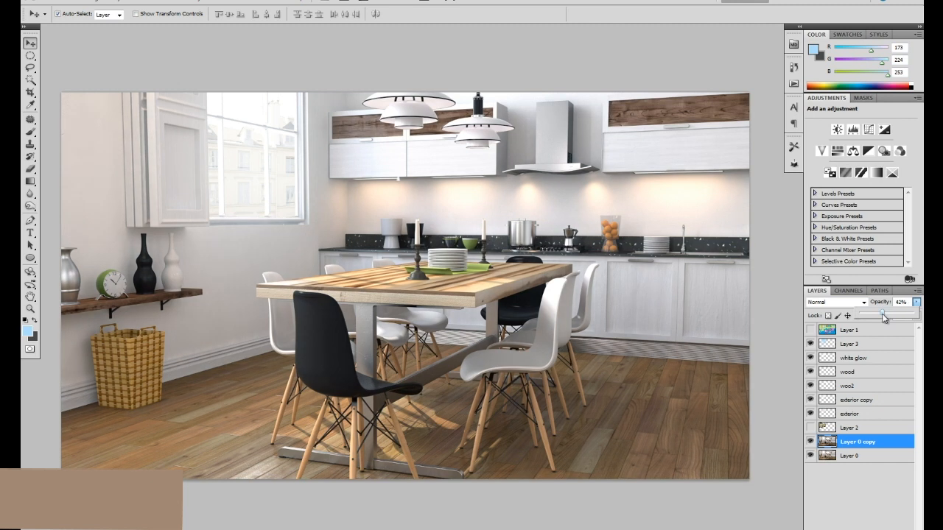
pyautogui.click(582, 298)
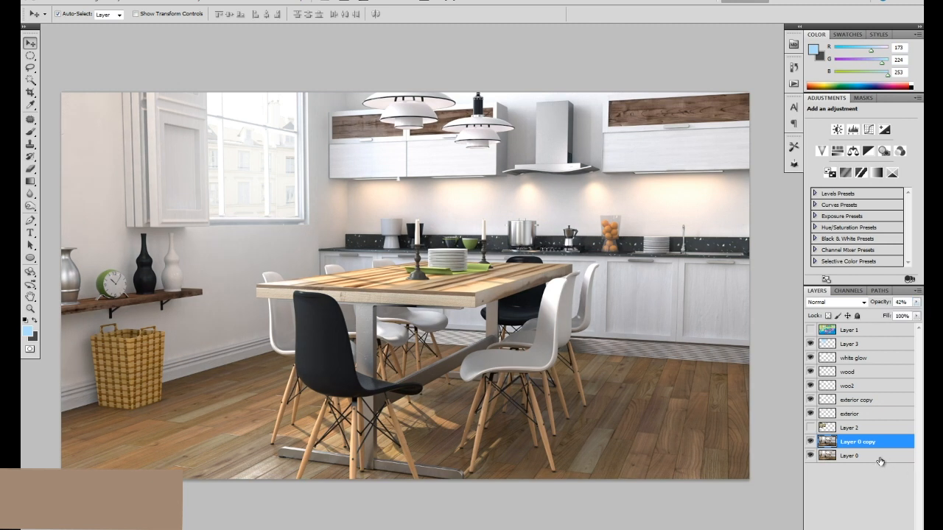
# Try a Curves adjustment layer above Layer 3, lowering the RGB shadows slightly and anchoring the midtones at input 125, output 124.
pyautogui.click(877, 486)
pyautogui.click(882, 450)
pyautogui.click(874, 333)
pyautogui.click(865, 346)
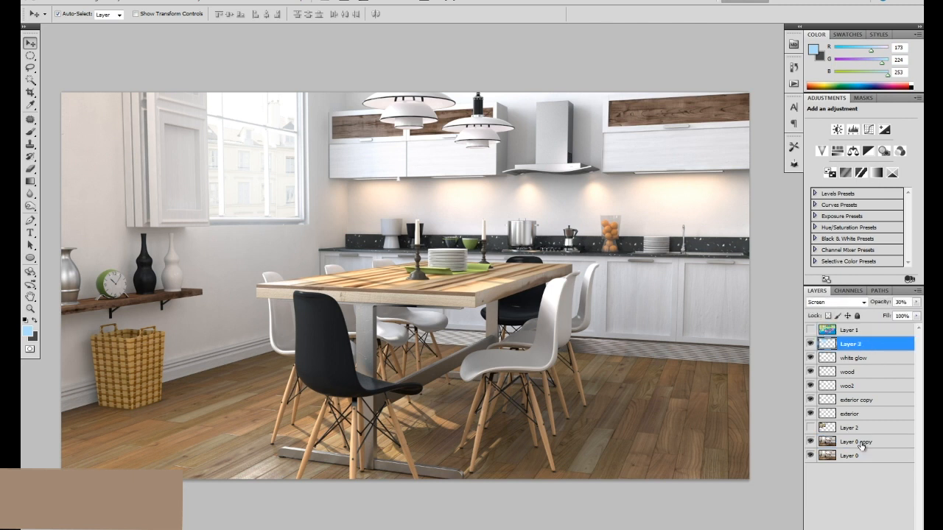
pyautogui.click(863, 529)
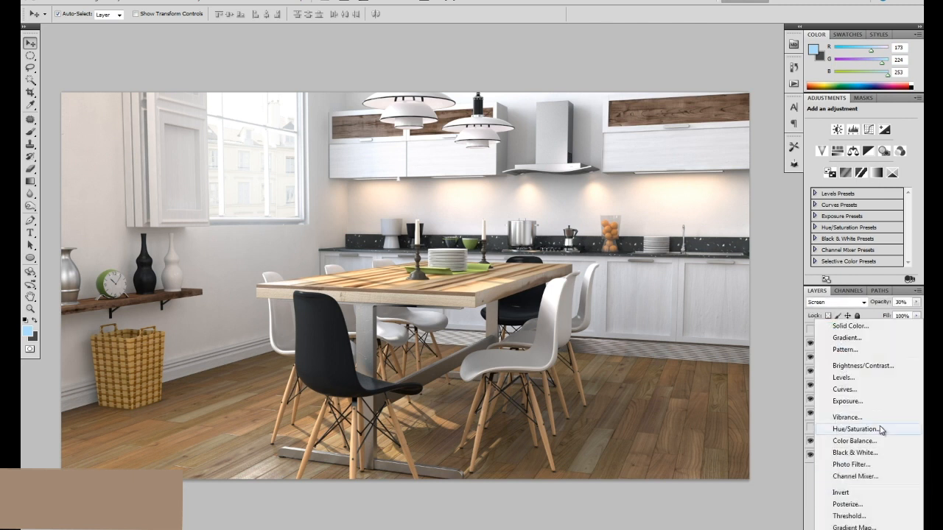
pyautogui.click(863, 389)
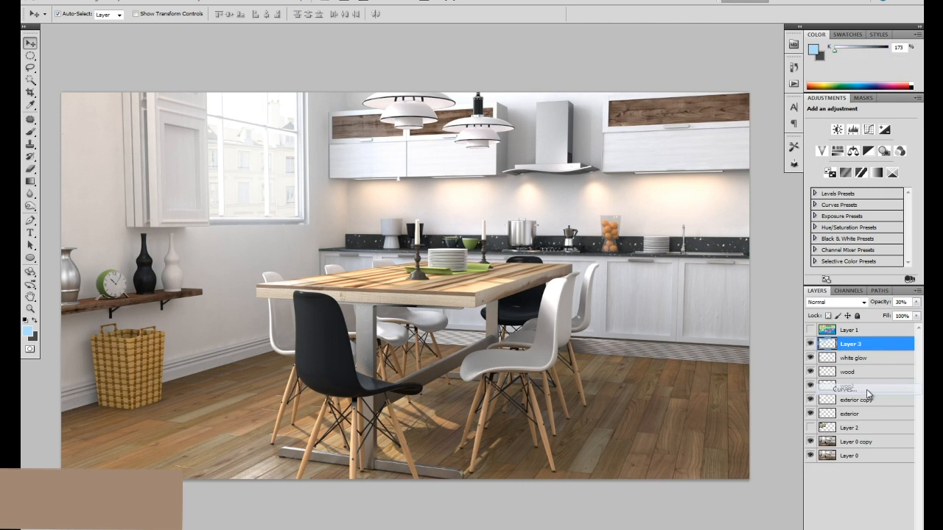
pyautogui.moveTo(850, 204); pyautogui.dragTo(850, 206)
pyautogui.click(869, 184)
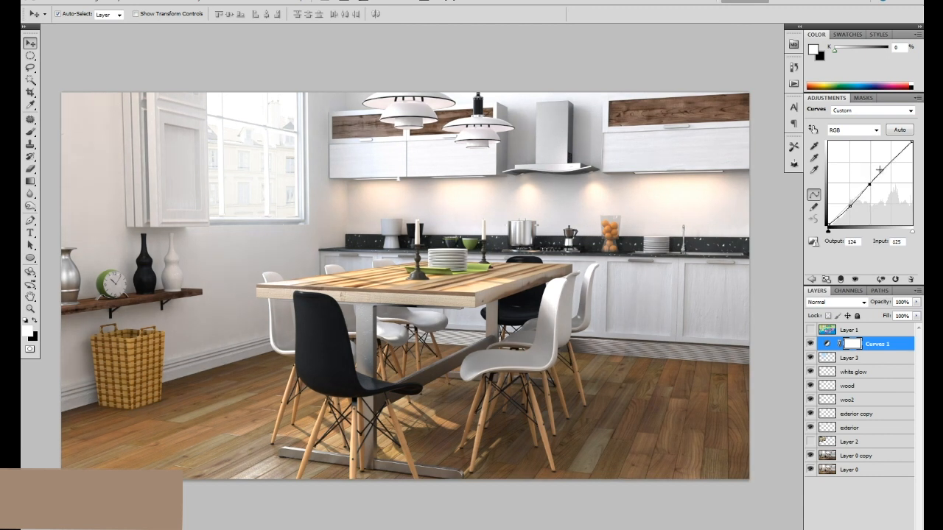
# Try reshaping the Blue channel curve, raising the shadows to output 83 at input 75 and lowering the midtones.
pyautogui.click(869, 131)
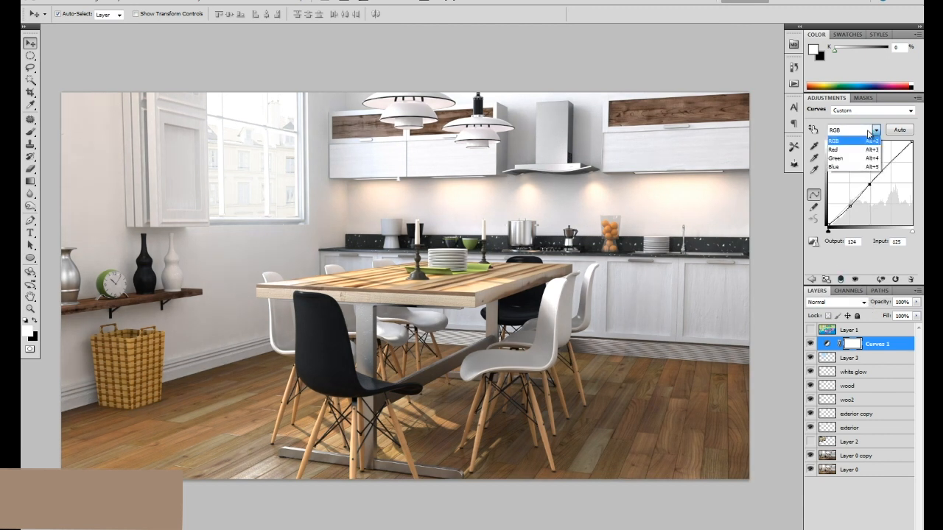
pyautogui.click(853, 167)
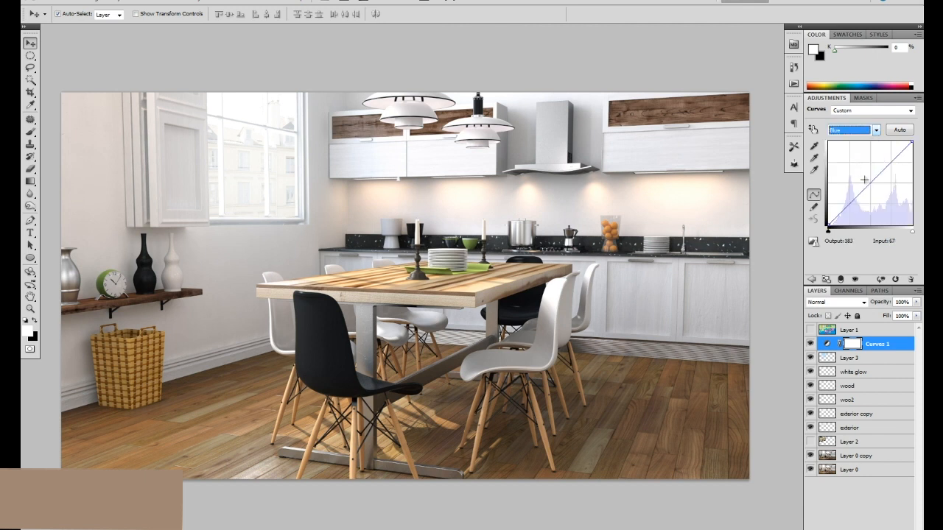
pyautogui.moveTo(874, 178); pyautogui.dragTo(876, 175)
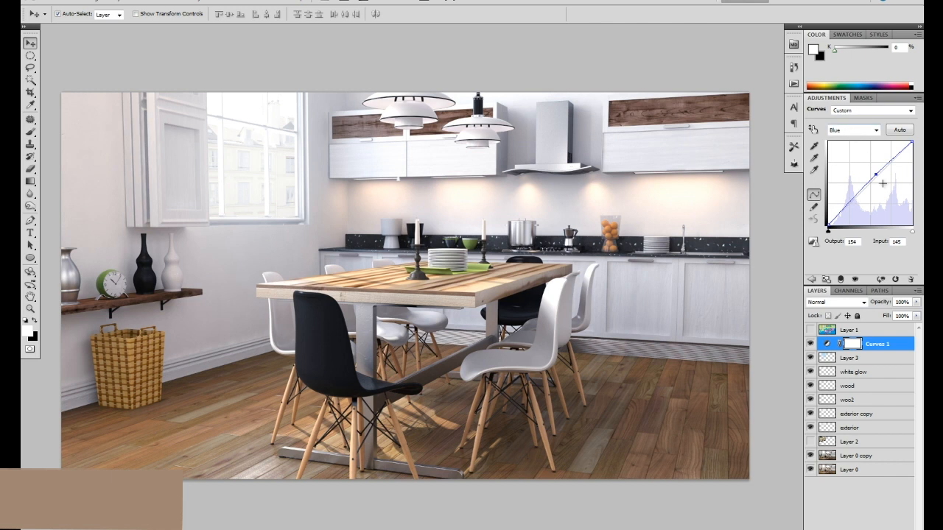
pyautogui.moveTo(876, 175); pyautogui.dragTo(853, 197)
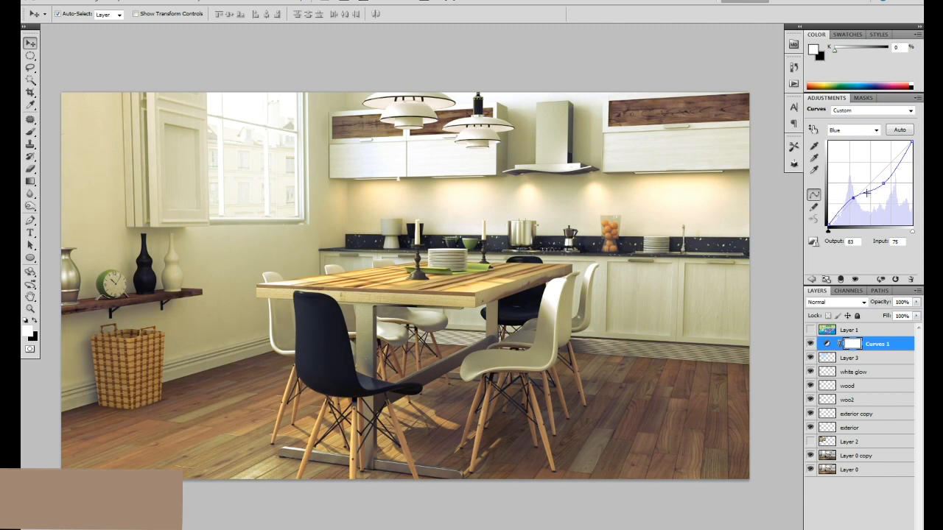
pyautogui.moveTo(894, 166)
pyautogui.mouseDown()
pyautogui.moveTo(893, 157)
pyautogui.moveTo(894, 165)
pyautogui.mouseUp()
# Undo the curve edits and the added Curves adjustment layer.
pyautogui.hotkey('ctrl', 'z')
pyautogui.hotkey('ctrl', 'z')
pyautogui.hotkey('ctrl', 'z')
pyautogui.hotkey('ctrl', 'alt', 'z')
pyautogui.hotkey('ctrl', 'alt', 'z')
pyautogui.hotkey('ctrl', 'alt', 'z')
pyautogui.hotkey('ctrl', 'alt', 'z')
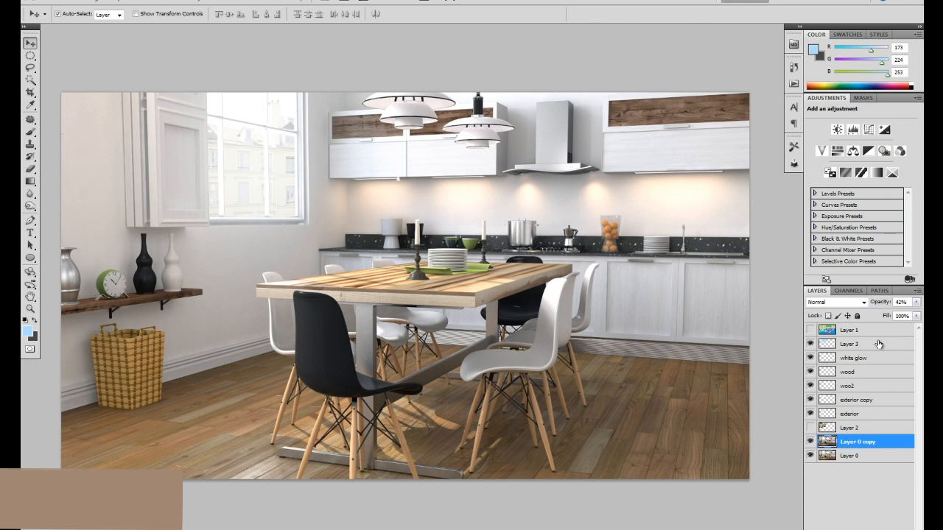
# Add a Curves adjustment layer above Layer 3, setting RGB points at input 64, output 58 and input 120, output 113.
pyautogui.click(864, 348)
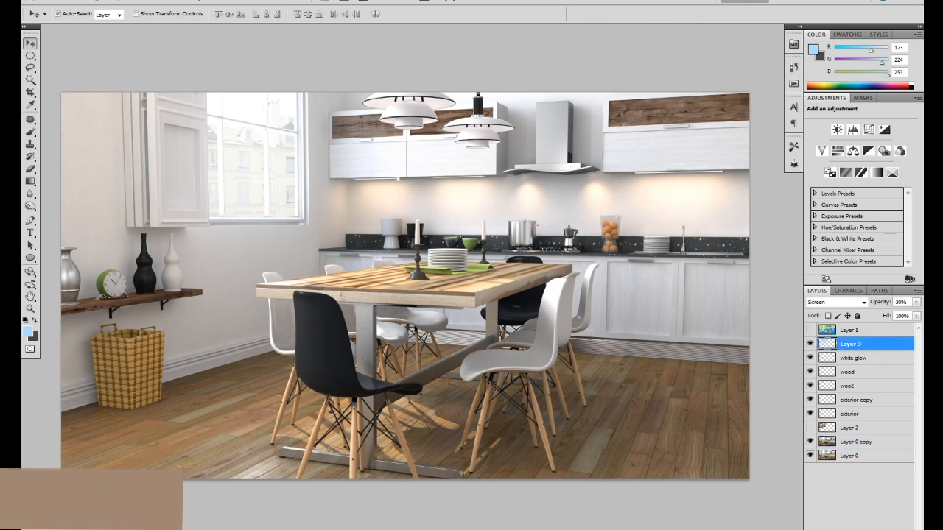
pyautogui.click(861, 529)
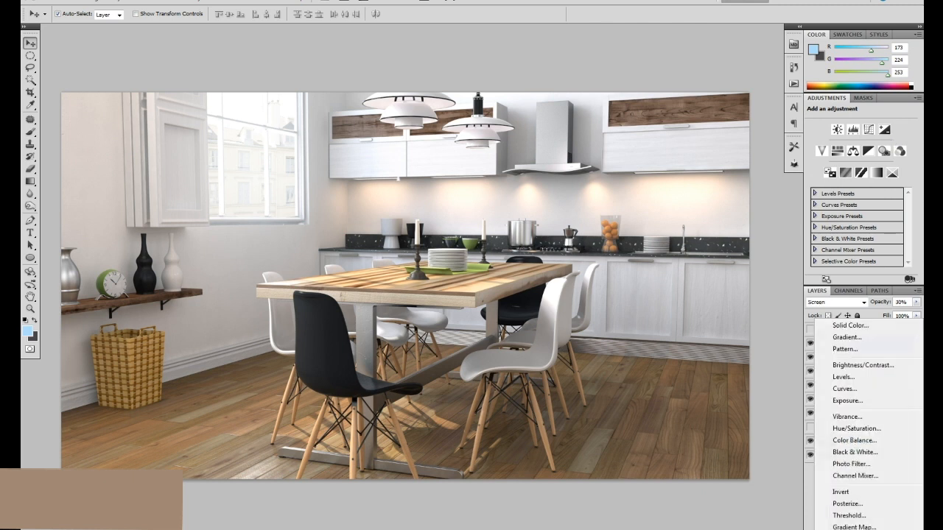
pyautogui.click(861, 392)
pyautogui.click(849, 206)
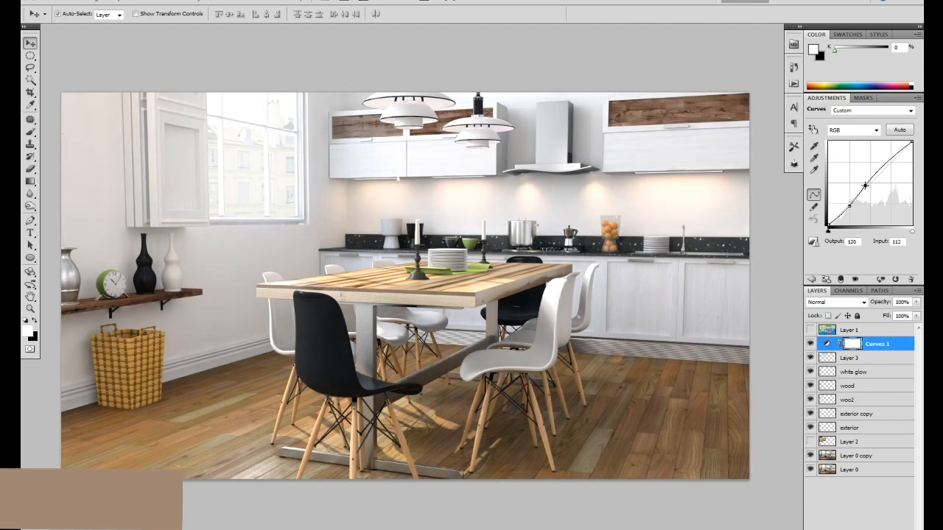
pyautogui.click(868, 187)
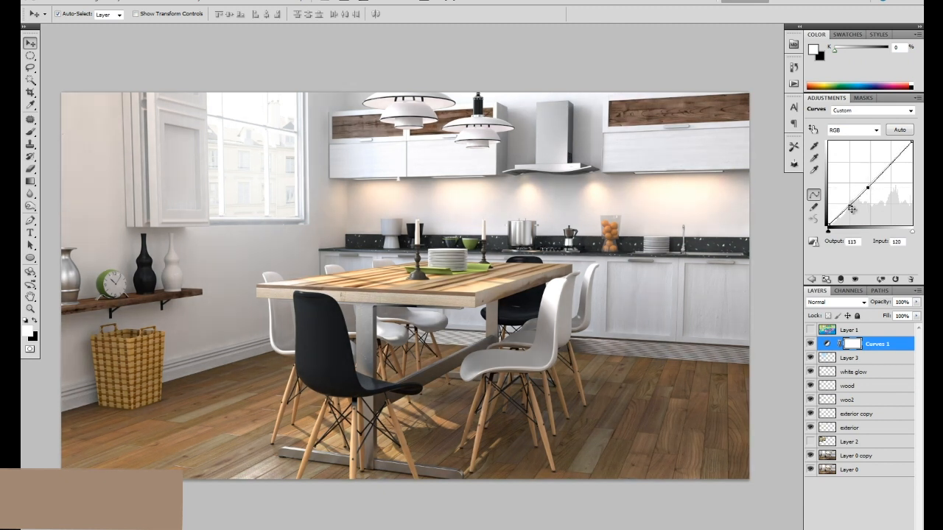
# Shape the Red channel curve, anchoring highlights at input 188, output 187, adding a lower-midtone point, and lowering shadows to output 48 at input 54.
pyautogui.click(855, 129)
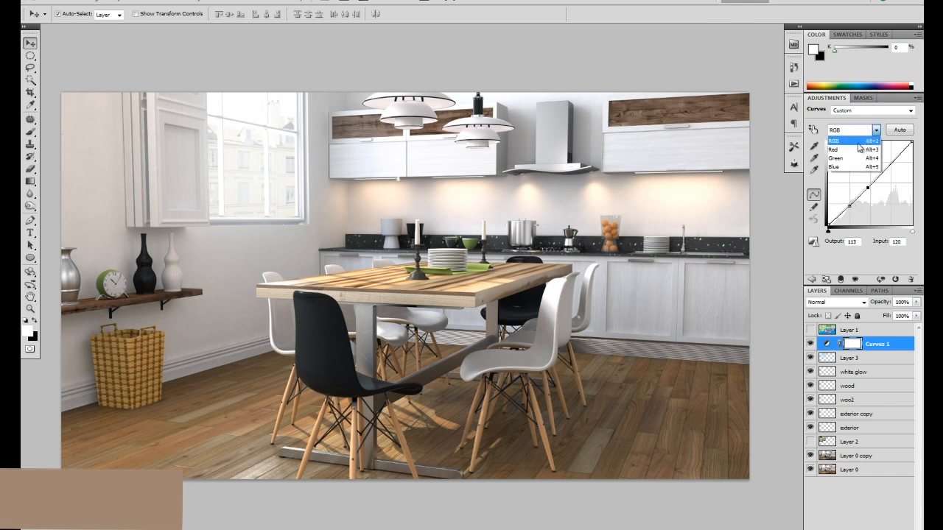
pyautogui.click(856, 147)
pyautogui.moveTo(859, 191); pyautogui.dragTo(889, 163)
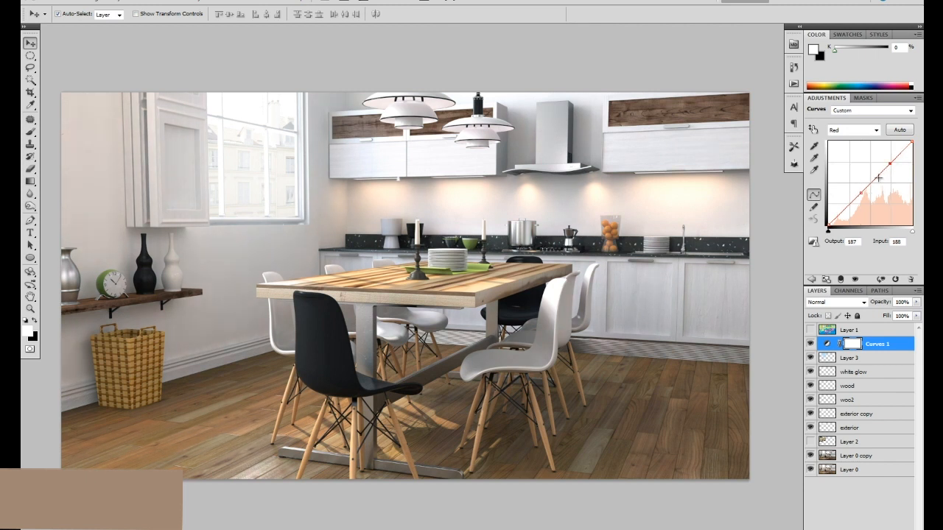
pyautogui.click(860, 194)
pyautogui.moveTo(846, 208); pyautogui.dragTo(846, 209)
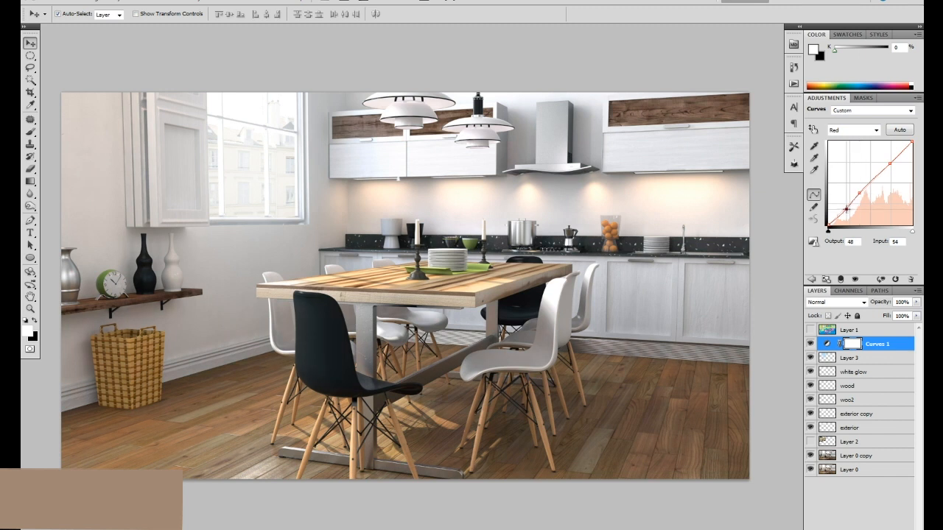
# Shape the Green channel curve with points at input 120, output 120; input 77, output 76; and input 187, output 192.
pyautogui.click(858, 130)
pyautogui.click(859, 160)
pyautogui.click(868, 185)
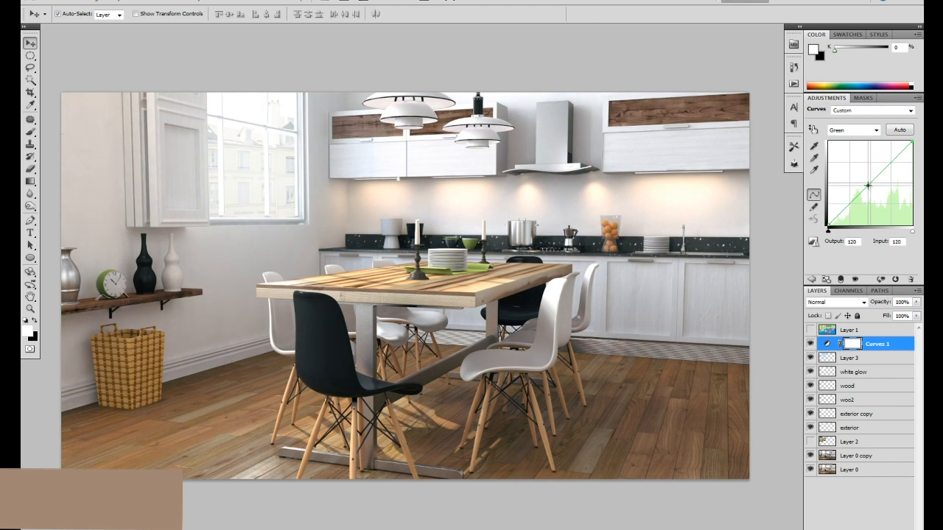
pyautogui.moveTo(852, 201); pyautogui.dragTo(854, 200)
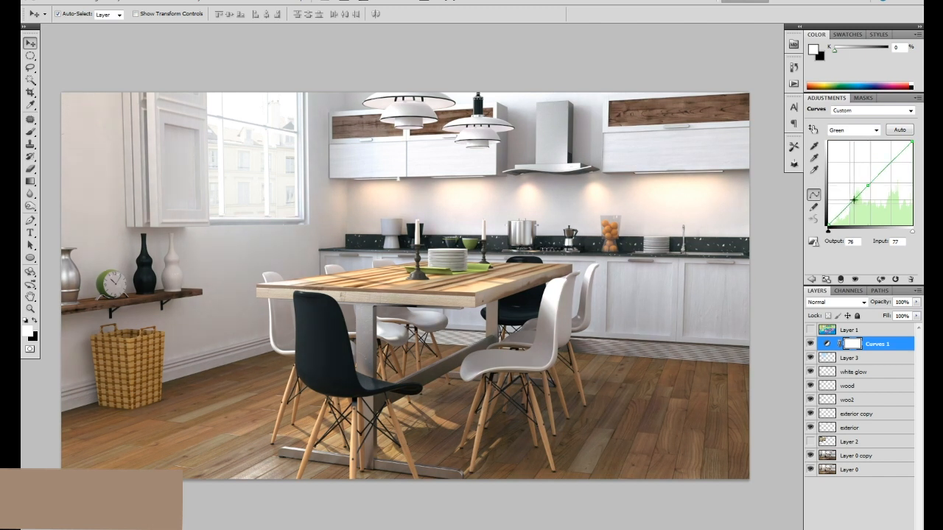
pyautogui.click(889, 161)
pyautogui.moveTo(889, 161); pyautogui.dragTo(890, 162)
pyautogui.click(901, 131)
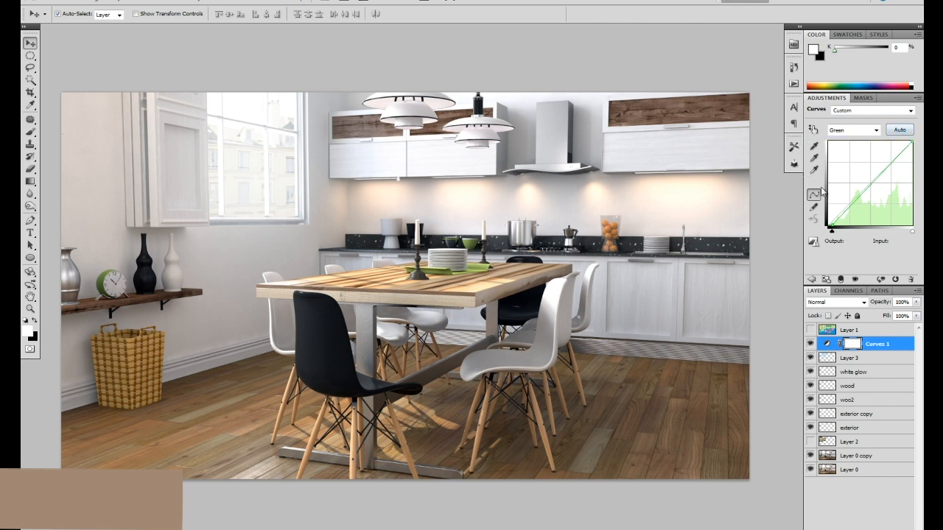
pyautogui.hotkey('ctrl', 'z')
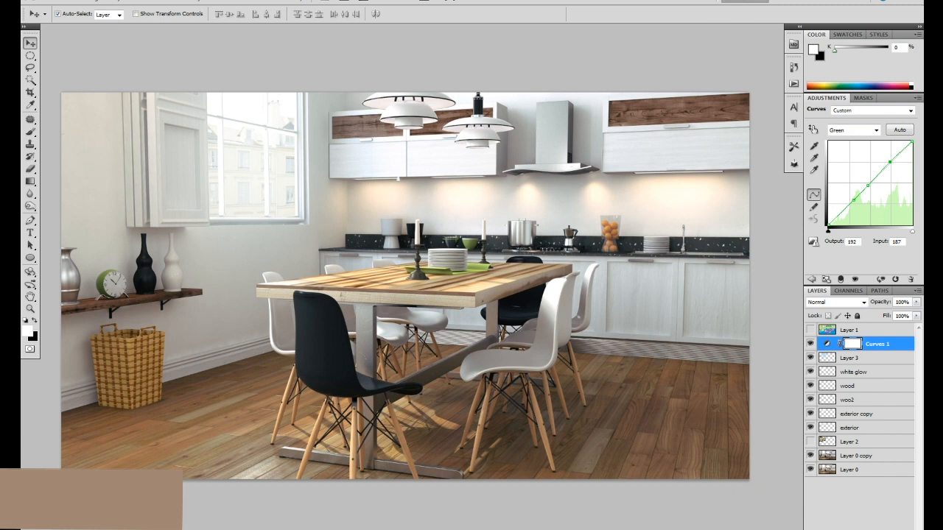
# Add a Levels adjustment layer above the Curves adjustment and set its RGB midtone level to 0.94.
pyautogui.click(854, 529)
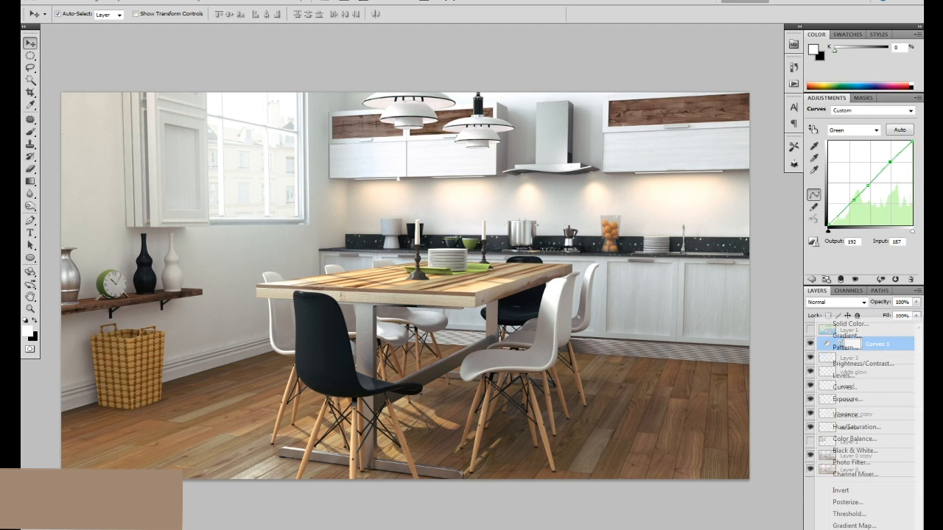
pyautogui.click(852, 379)
pyautogui.moveTo(868, 187); pyautogui.dragTo(870, 189)
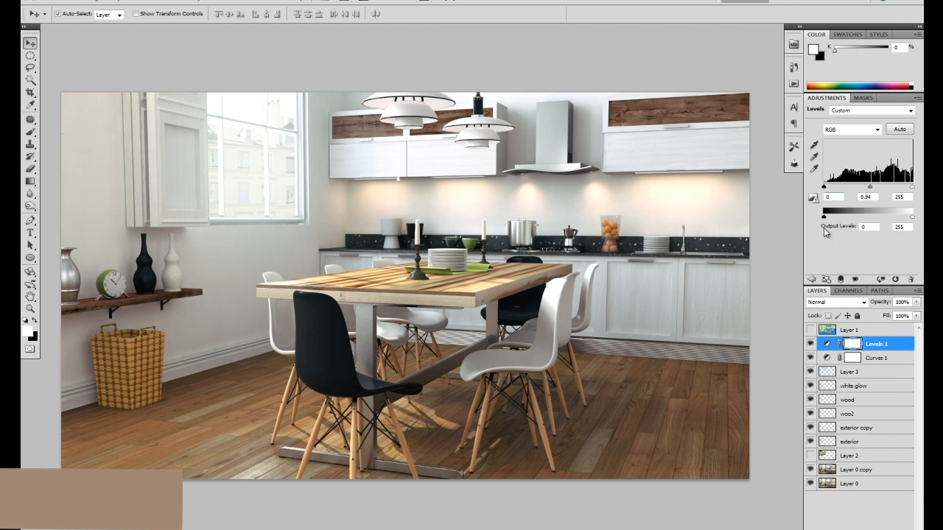
# Add a Hue/Saturation adjustment layer above the Levels adjustment and moderately reduce the master saturation.
pyautogui.click(861, 529)
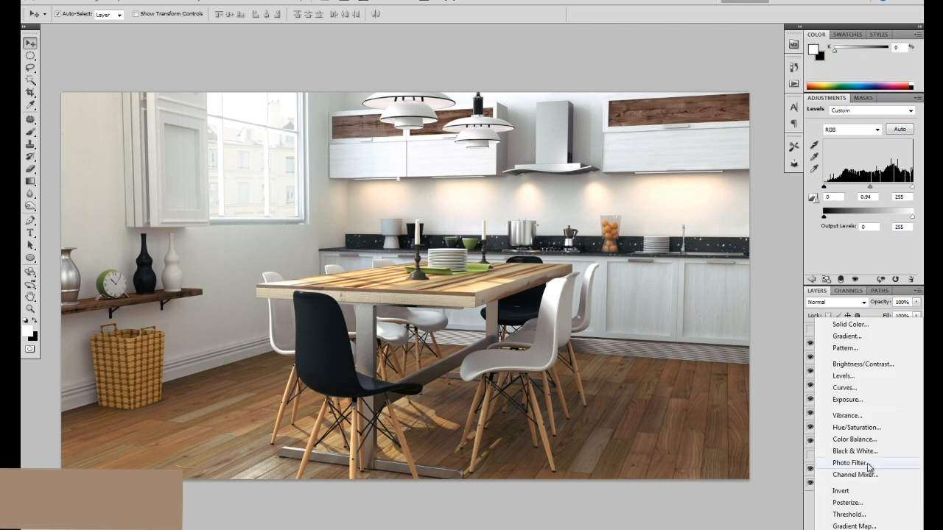
pyautogui.click(873, 429)
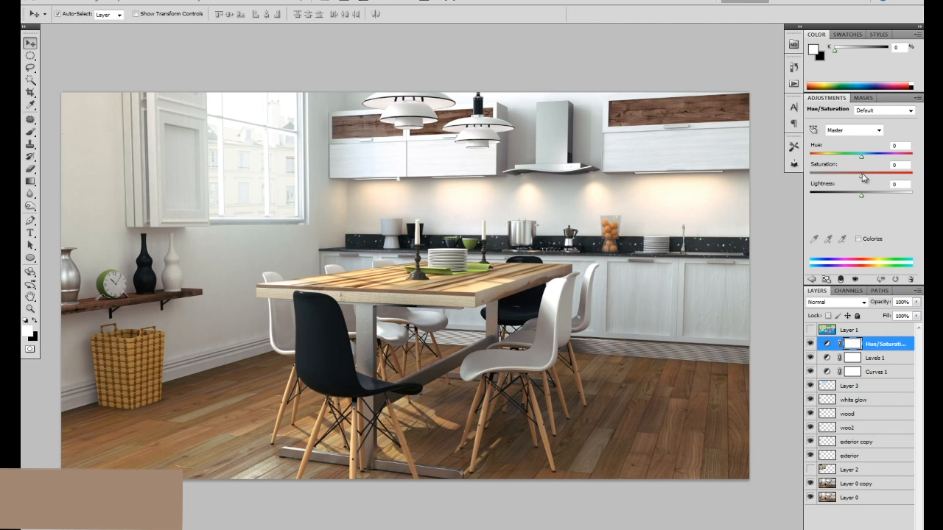
pyautogui.moveTo(863, 179); pyautogui.dragTo(851, 182)
# Apply Smart Sharpen to Layer 0 copy with radius 0.3, Gaussian Blur removal and More Accurate enabled, fine-tuning the amount against the preview.
pyautogui.click(866, 489)
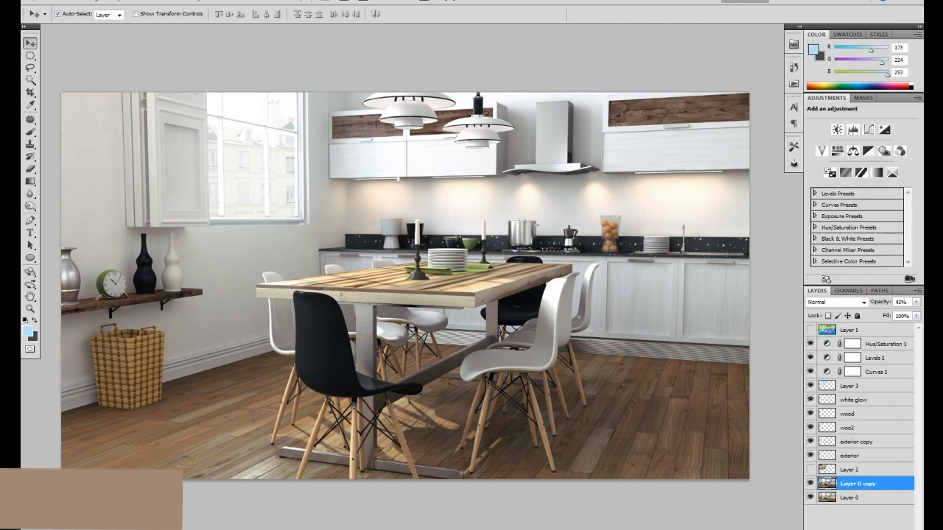
pyautogui.click(174, 1)
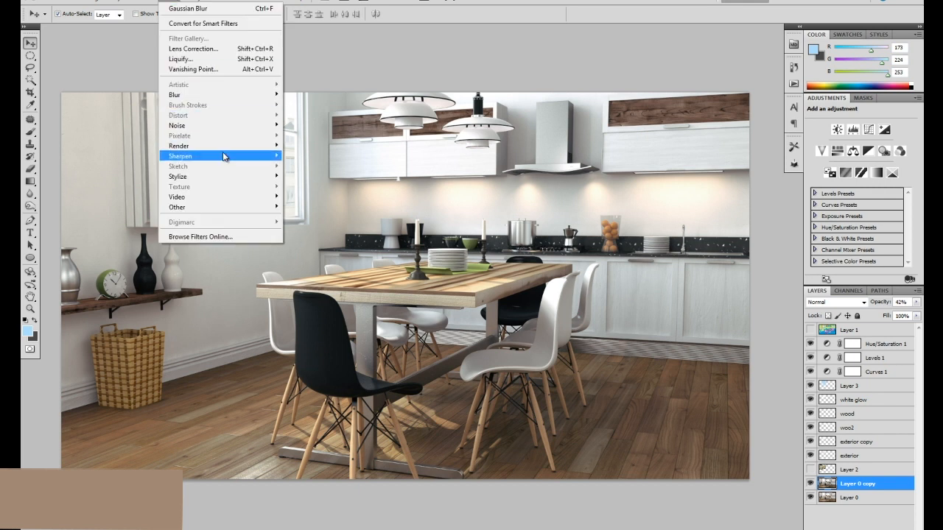
pyautogui.moveTo(224, 156)
pyautogui.click(118, 187)
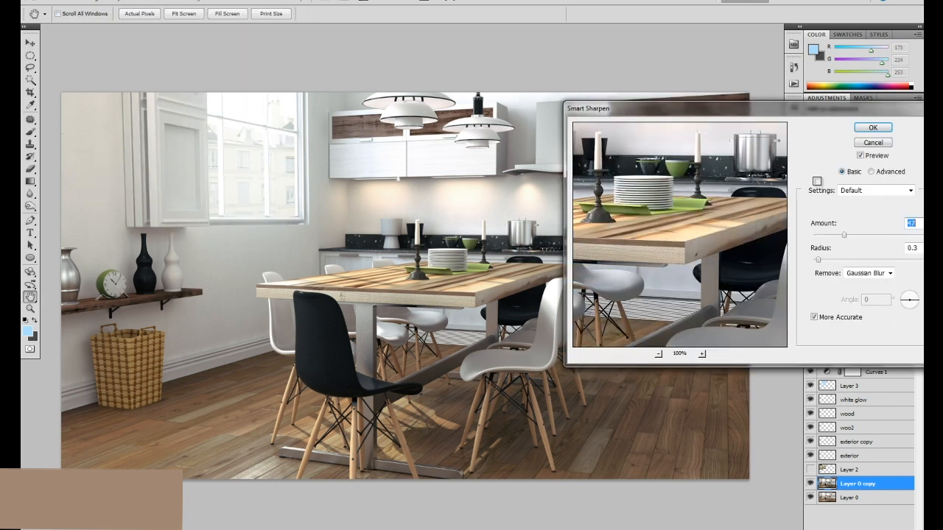
pyautogui.hotkey('ctrl', '+')
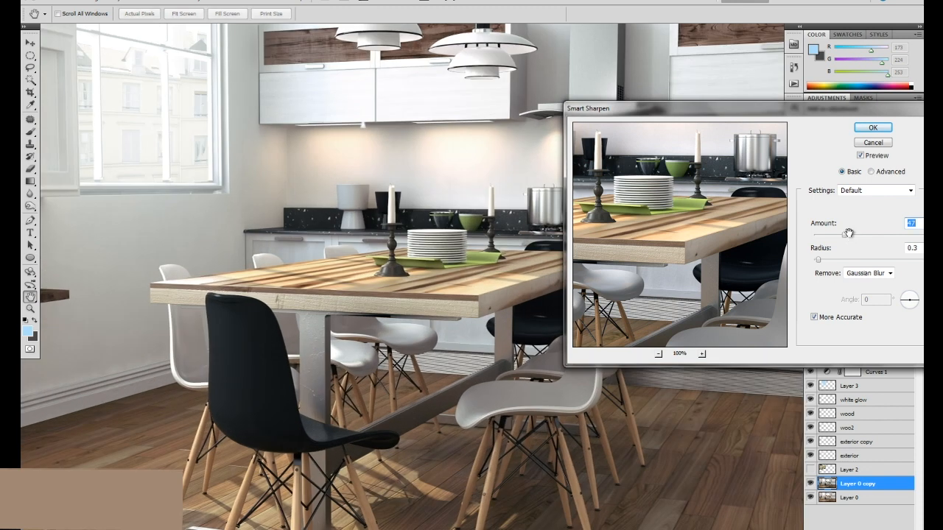
pyautogui.moveTo(311, 313); pyautogui.dragTo(455, 248)
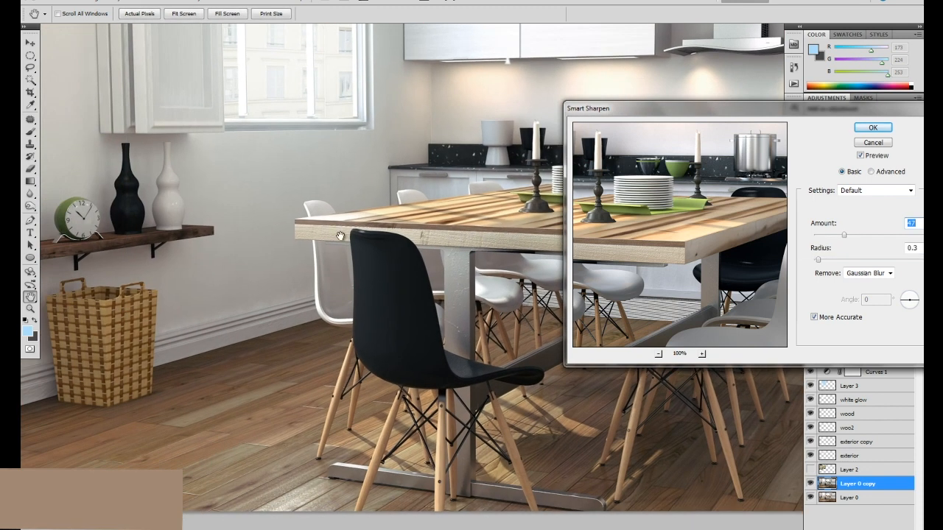
pyautogui.moveTo(270, 202); pyautogui.dragTo(351, 233)
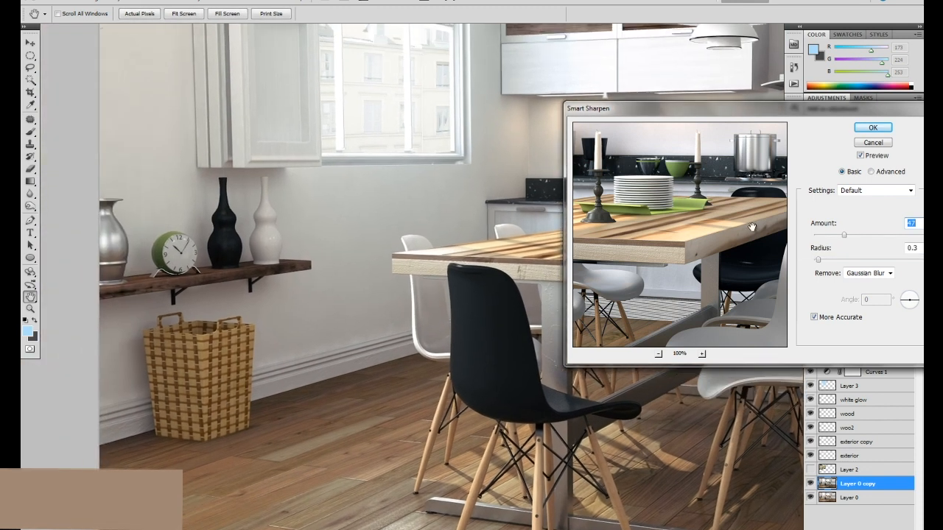
pyautogui.moveTo(844, 236); pyautogui.dragTo(766, 229)
pyautogui.moveTo(830, 237)
pyautogui.mouseDown()
pyautogui.moveTo(876, 240)
pyautogui.moveTo(842, 240)
pyautogui.mouseUp()
pyautogui.click(873, 127)
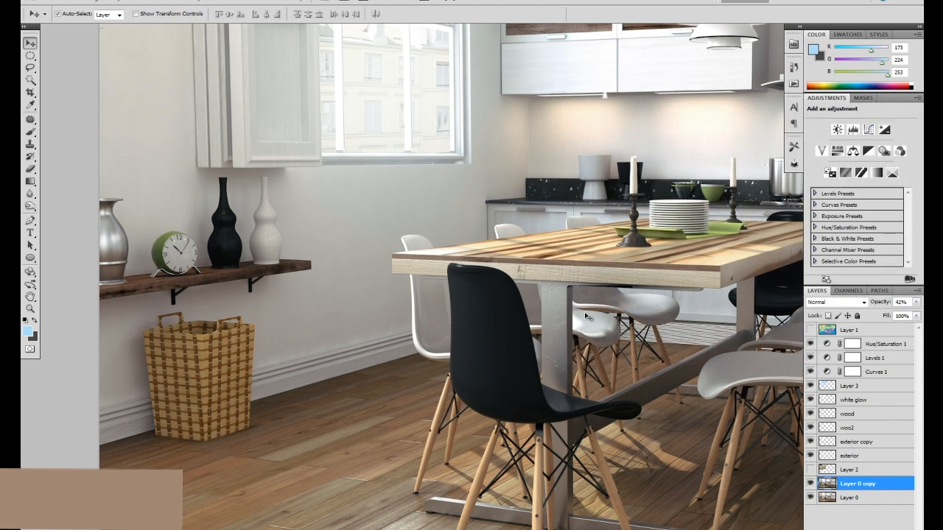
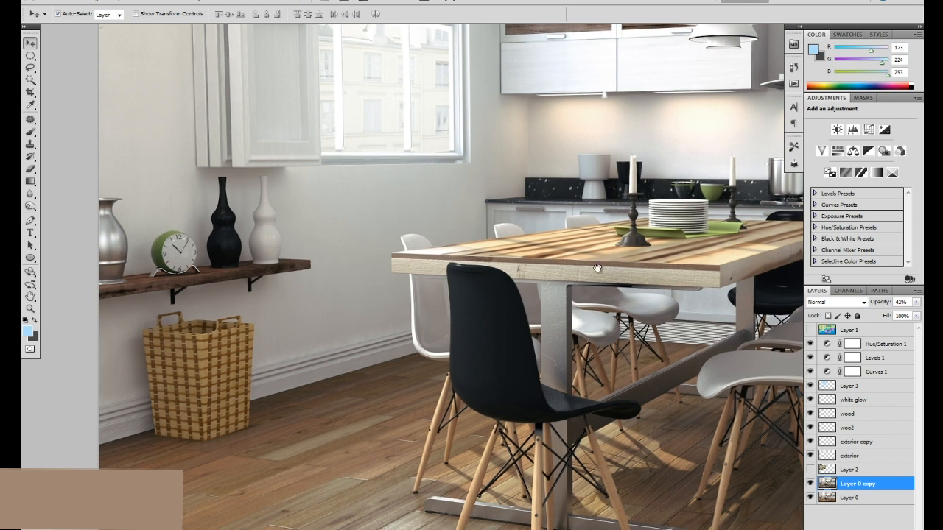
# Open the custom Lens Correction settings for Layer 0 copy.
pyautogui.hscroll(5, 434, 280)
pyautogui.scroll(-4, 433, 278)
pyautogui.moveTo(557, 248); pyautogui.dragTo(463, 242)
pyautogui.click(887, 343)
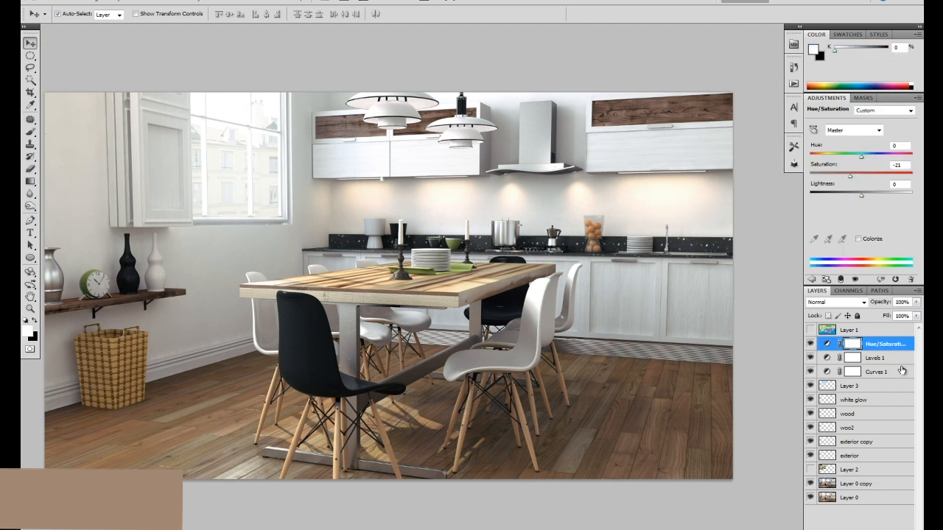
pyautogui.click(873, 486)
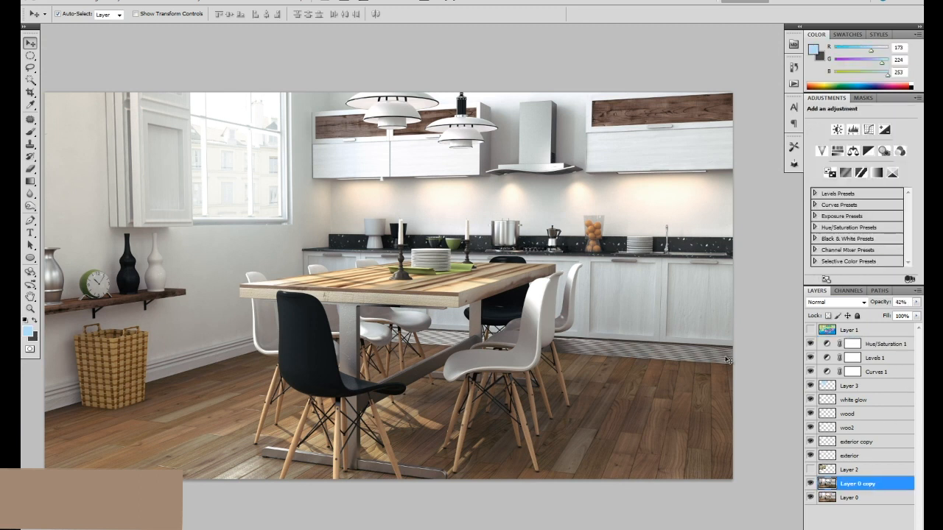
pyautogui.moveTo(439, 206); pyautogui.dragTo(452, 204)
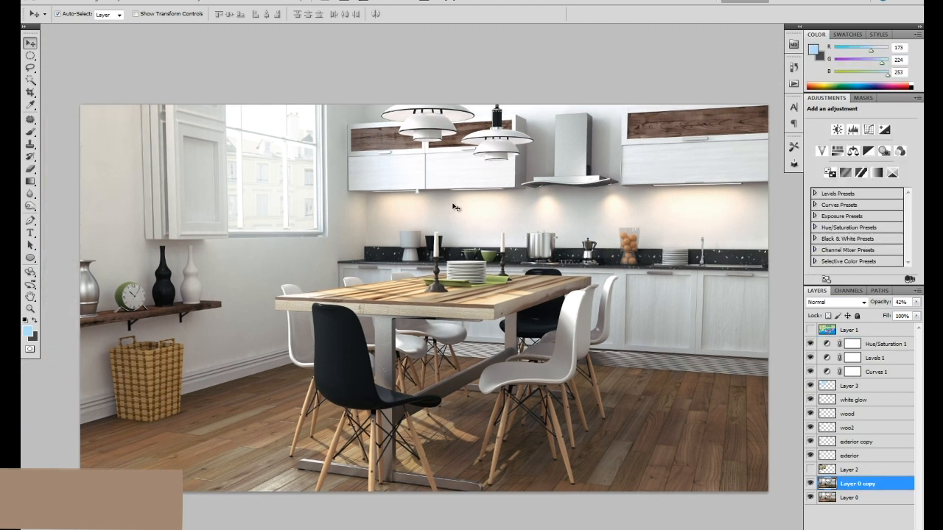
pyautogui.click(171, 3)
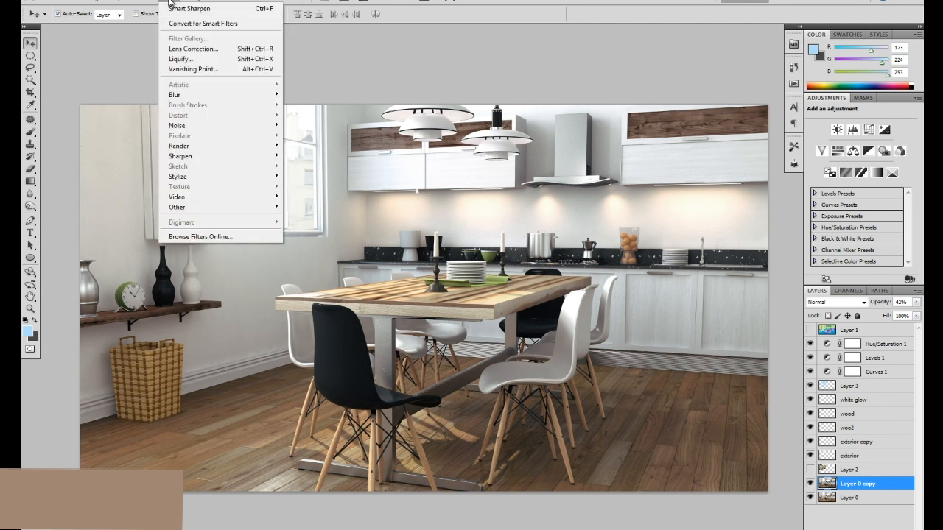
pyautogui.click(179, 50)
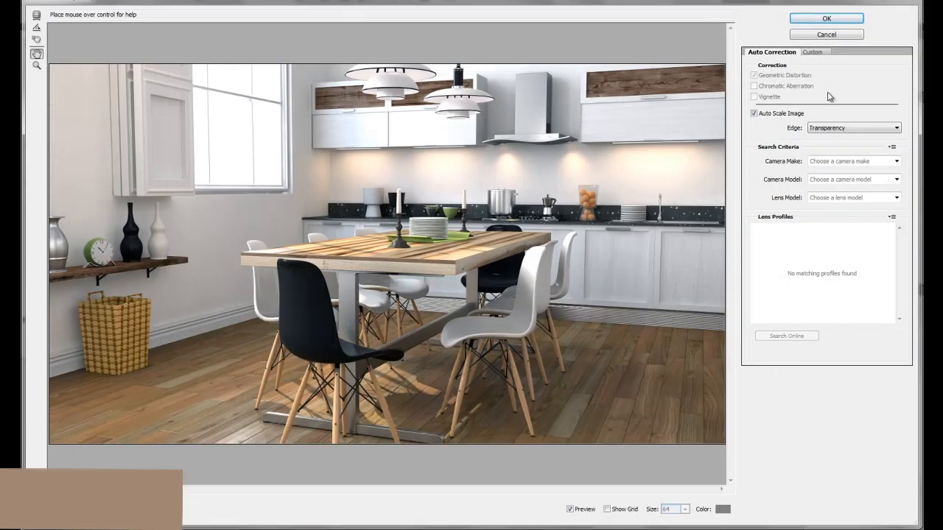
pyautogui.click(818, 53)
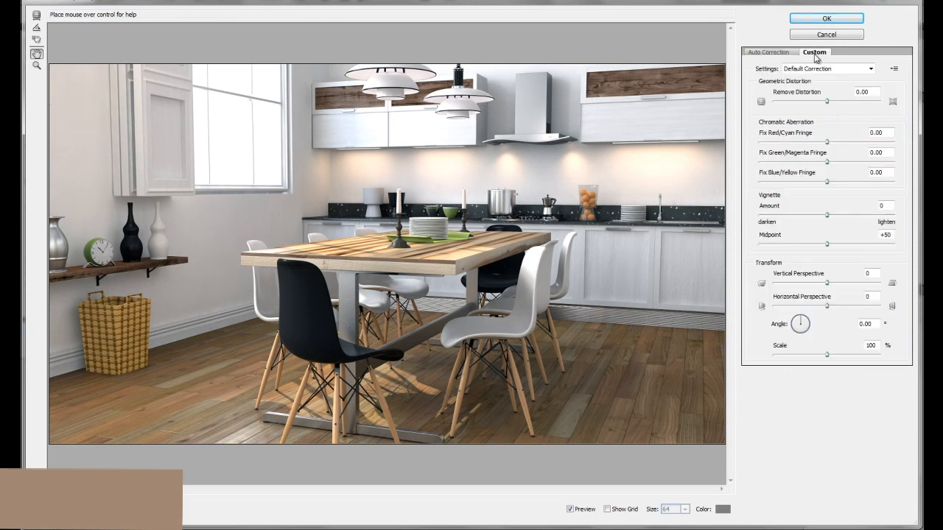
# Set the chromatic aberration fringes to -23.81 for red/cyan, +22.22 for green/magenta and -16.67 for blue/yellow.
pyautogui.moveTo(826, 142); pyautogui.dragTo(800, 145)
pyautogui.click(850, 142)
pyautogui.click(852, 161)
pyautogui.click(791, 161)
pyautogui.click(796, 182)
pyautogui.click(853, 182)
pyautogui.click(815, 161)
pyautogui.click(845, 142)
pyautogui.click(812, 142)
pyautogui.moveTo(815, 162); pyautogui.dragTo(816, 184)
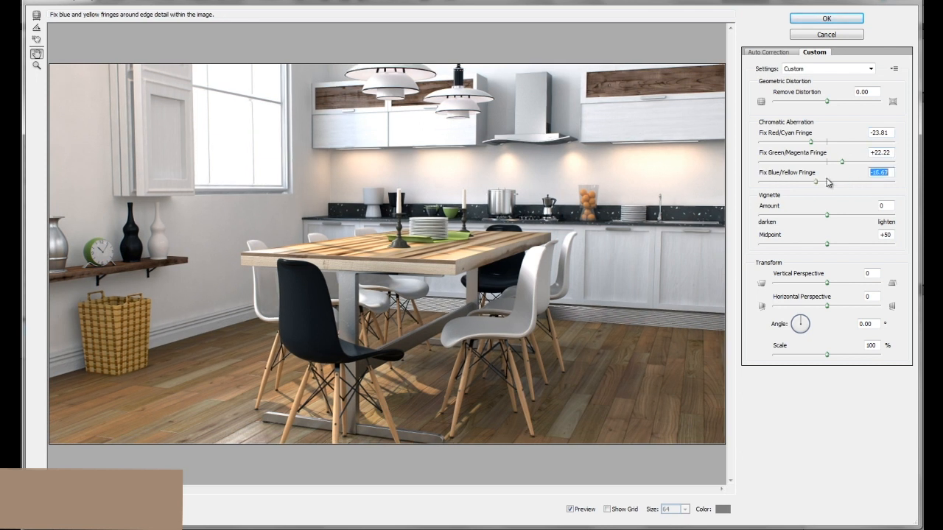
# Darken the vignette slightly, apply the lens correction, and check its effect by toggling Layer 0 copy's visibility.
pyautogui.click(815, 215)
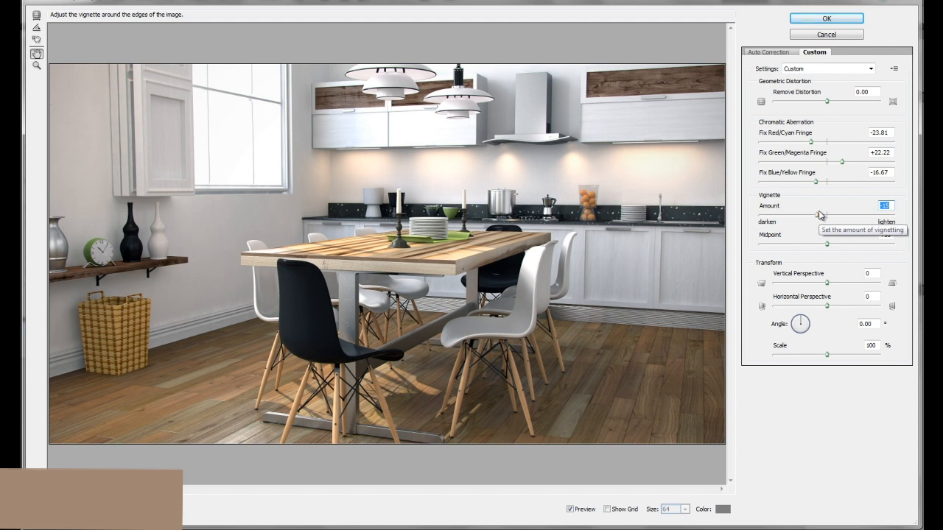
pyautogui.click(826, 18)
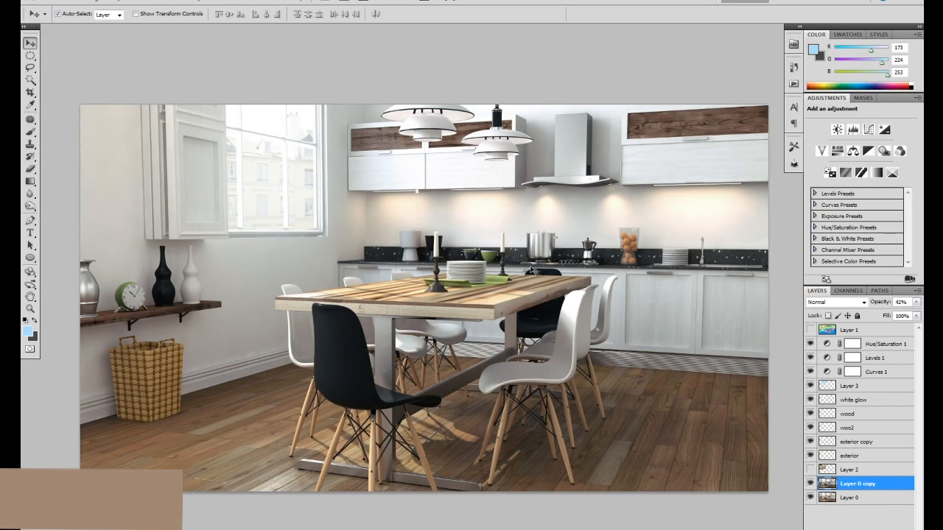
pyautogui.click(810, 483)
pyautogui.click(811, 483)
# Copy the whole white ambient occlusion image and paste it into the kitchen document above the Hue/Saturation 1 layer.
pyautogui.moveTo(509, 292); pyautogui.dragTo(490, 273)
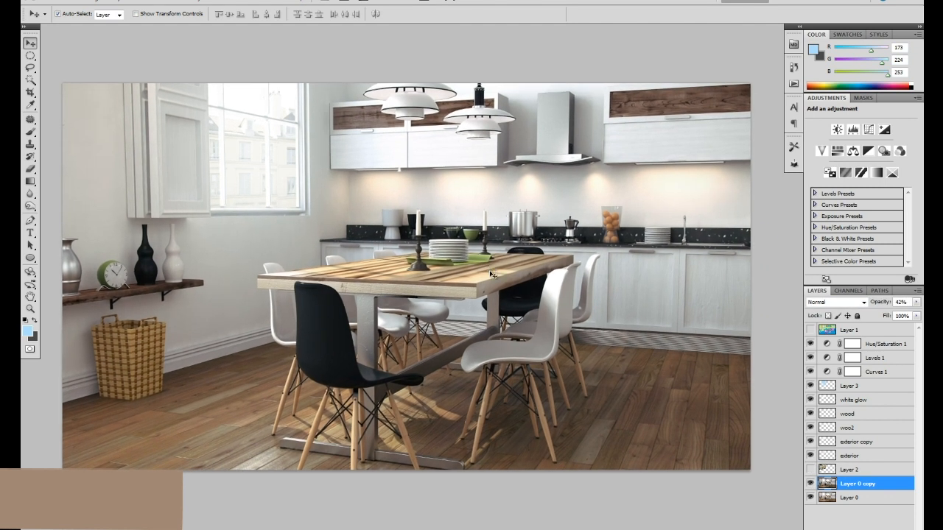
pyautogui.click(891, 346)
pyautogui.hotkey('ctrl', 'Tab')
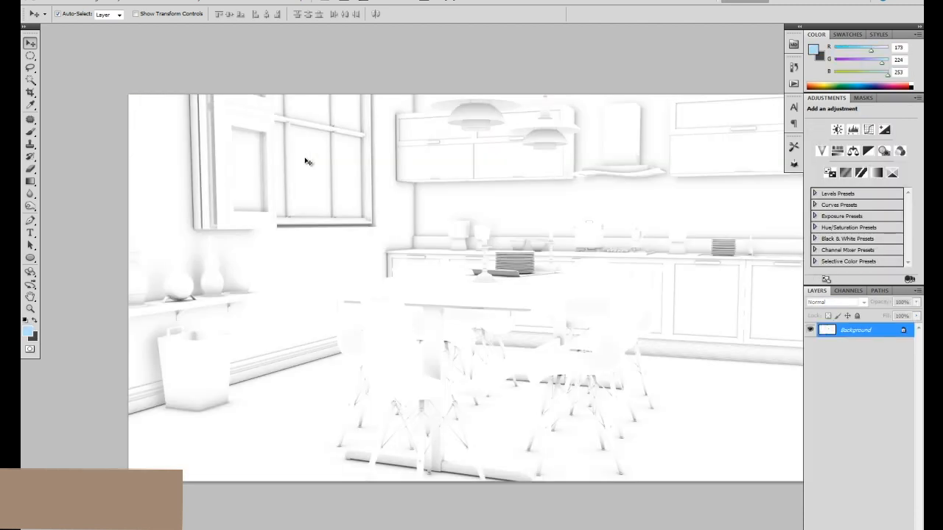
pyautogui.hotkey('ctrl', 'a')
pyautogui.hotkey('ctrl', 'Tab')
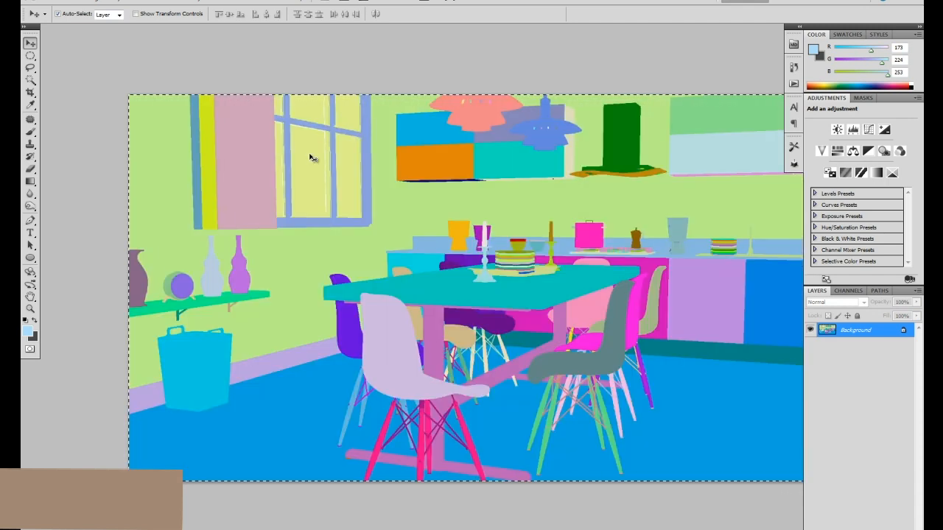
pyautogui.hotkey('ctrl', 'Tab')
pyautogui.hotkey('ctrl', 'Tab')
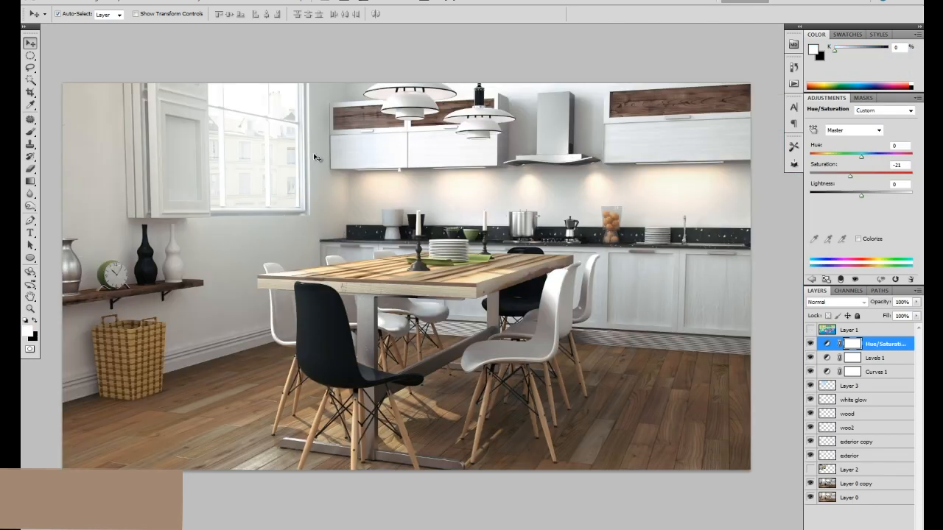
pyautogui.hotkey('ctrl', 'v')
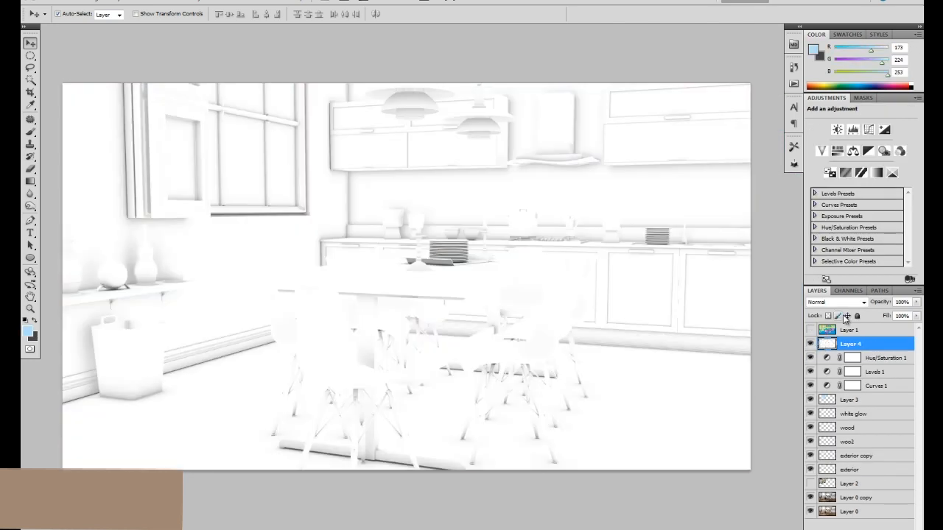
# Blend Layer 4 in Multiply mode at 31% opacity and compare the result with the layer hidden and shown.
pyautogui.click(840, 302)
pyautogui.click(833, 61)
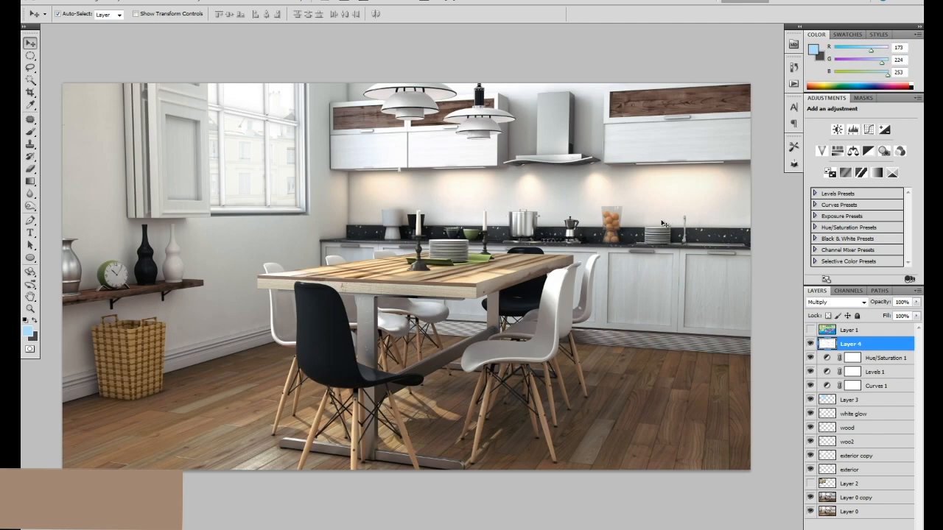
pyautogui.click(916, 302)
pyautogui.moveTo(897, 311); pyautogui.dragTo(871, 316)
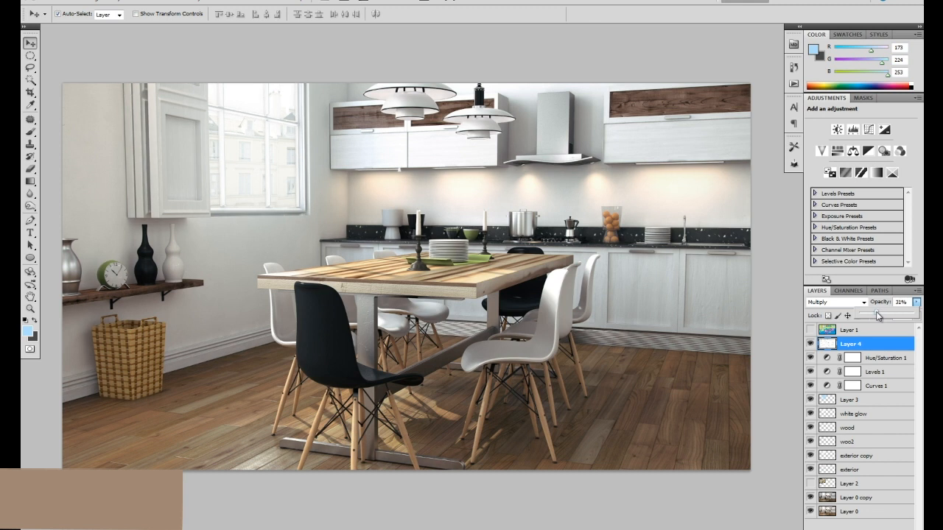
pyautogui.click(811, 344)
pyautogui.click(811, 345)
pyautogui.click(811, 344)
pyautogui.click(811, 345)
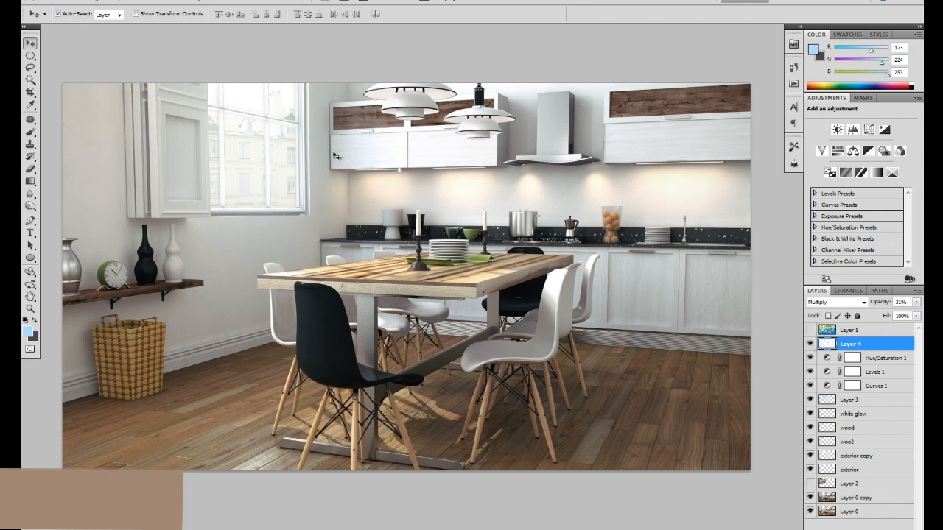
# Outline the window opening with the Polygonal Lasso, feather the selection by 1 pixel, and clear that area from Layer 4.
pyautogui.click(30, 67)
pyautogui.click(53, 78)
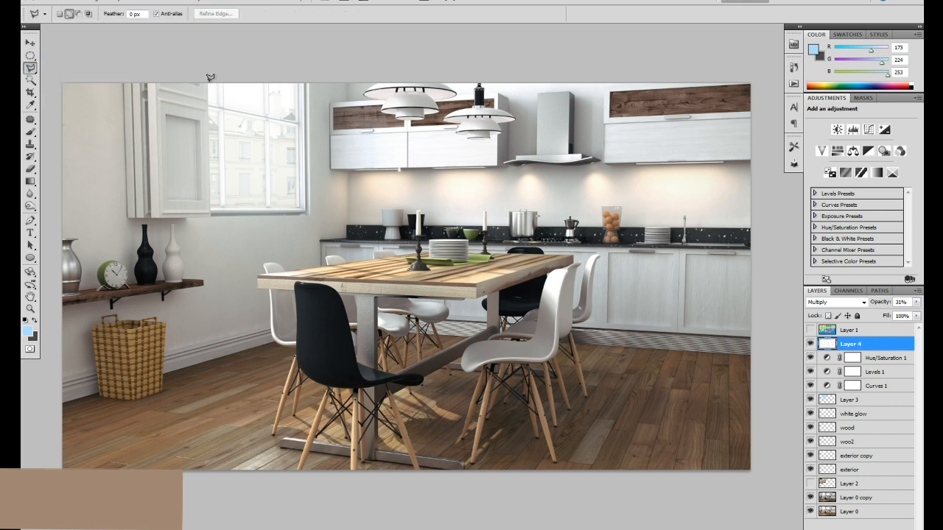
pyautogui.click(208, 83)
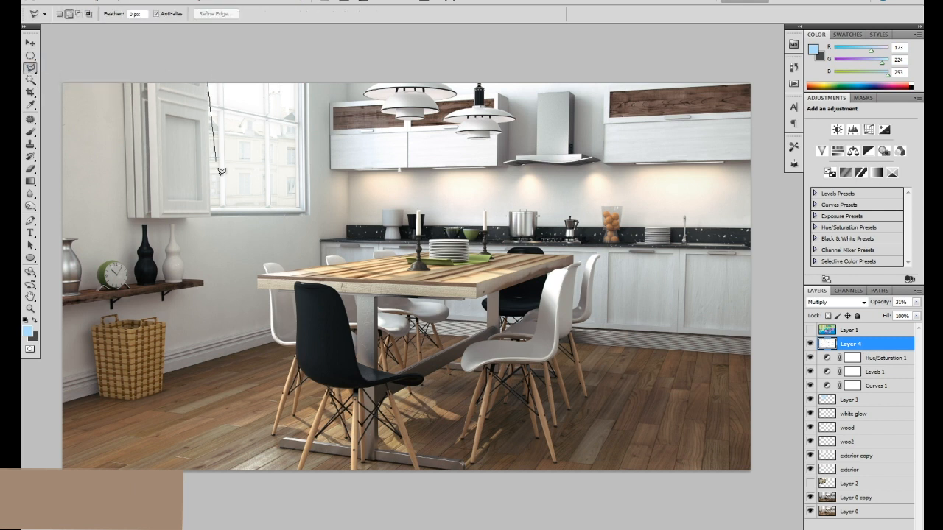
pyautogui.click(210, 206)
pyautogui.click(296, 207)
pyautogui.doubleClick(296, 57)
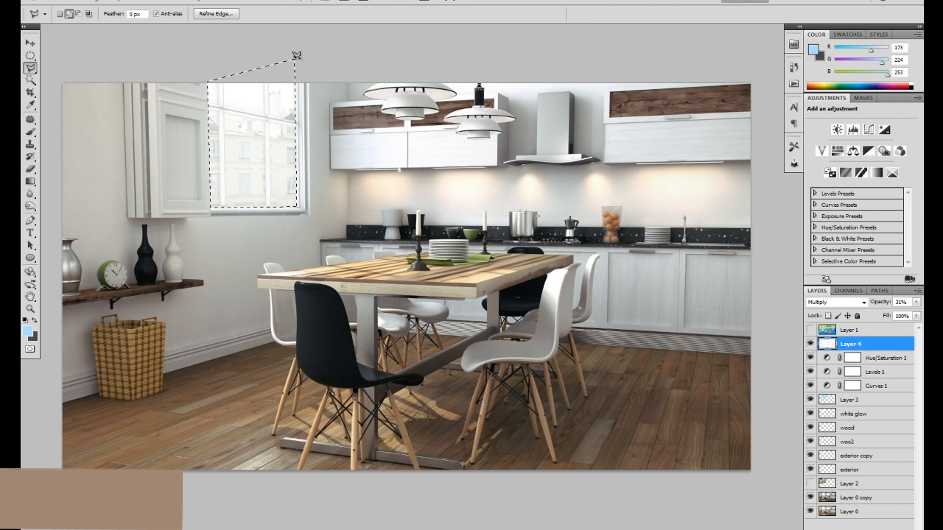
pyautogui.hotkey('shift', 'F6')
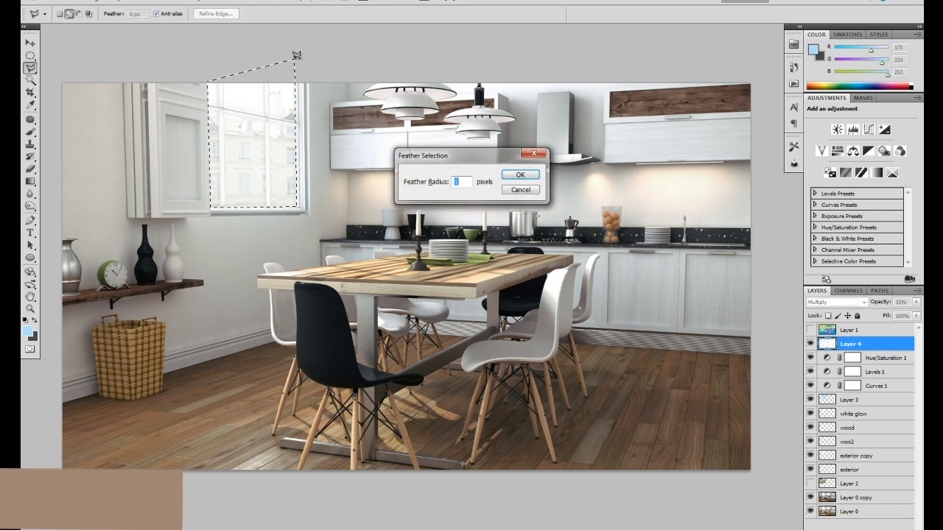
pyautogui.press('Return')
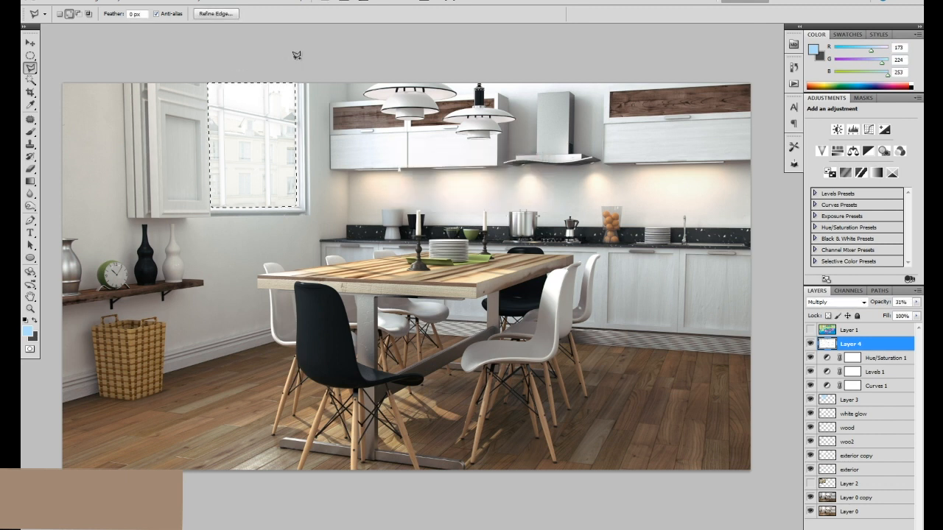
pyautogui.hotkey('ctrl', 'd')
pyautogui.press('v')
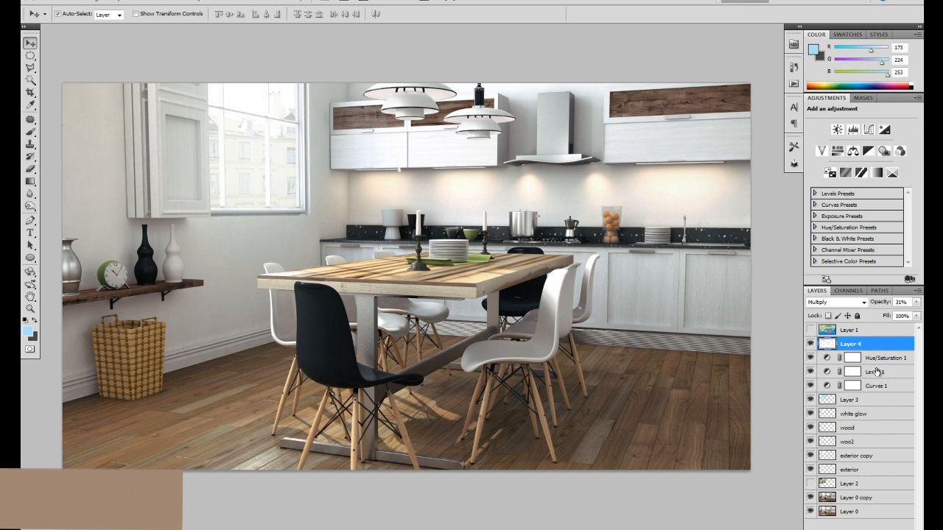
pyautogui.click(811, 344)
pyautogui.click(810, 344)
# Copy the original render from Layer 0 into a new layer above Layer 4 and leave it hidden after before-and-after comparison.
pyautogui.click(858, 512)
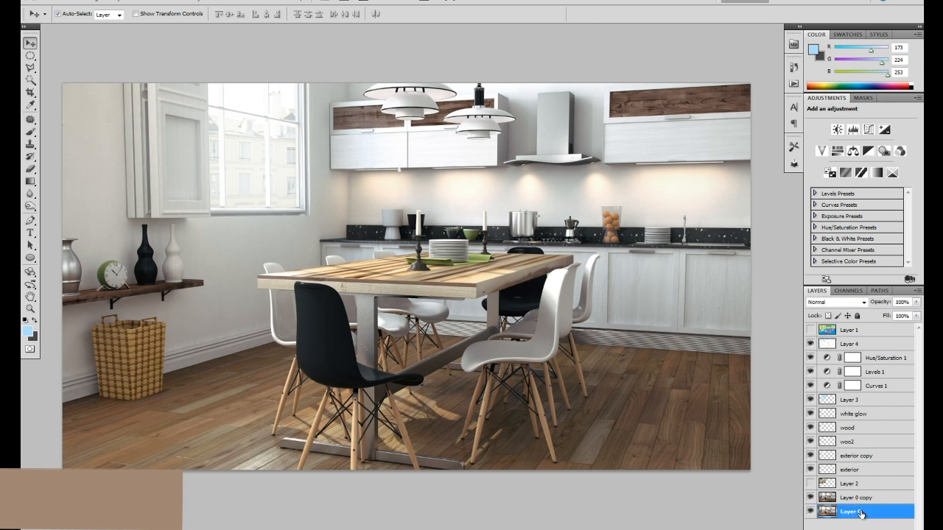
pyautogui.hotkey('ctrl', 'a')
pyautogui.click(877, 345)
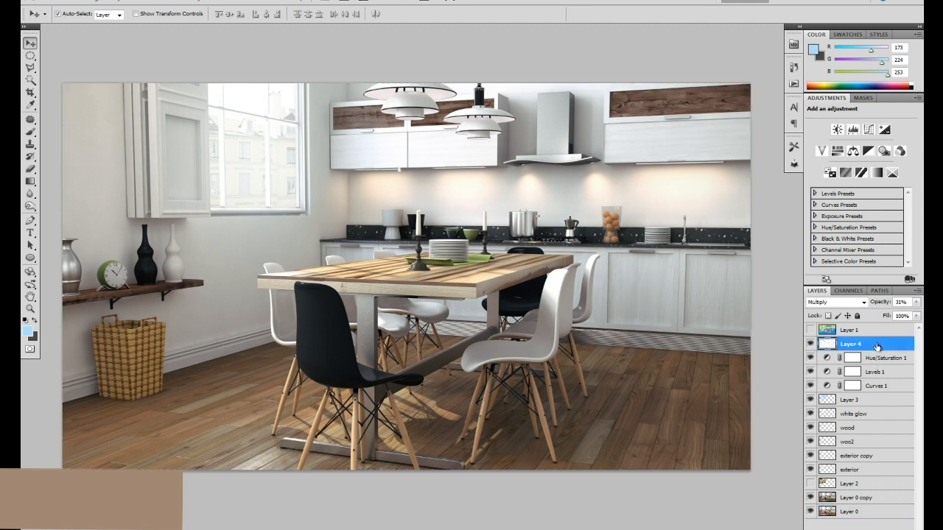
pyautogui.hotkey('ctrl', 'shift', 'alt', 'e')
pyautogui.click(811, 344)
pyautogui.click(810, 343)
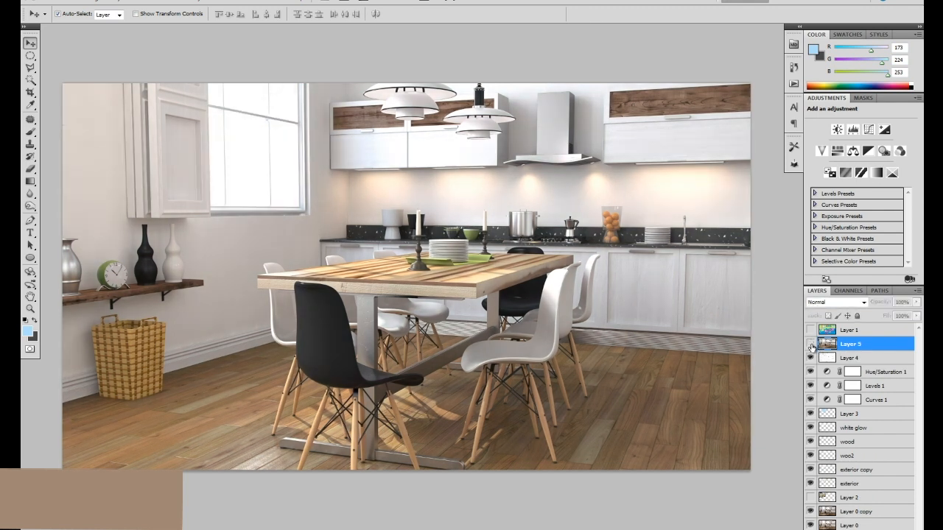
pyautogui.click(810, 344)
pyautogui.click(810, 344)
pyautogui.click(810, 344)
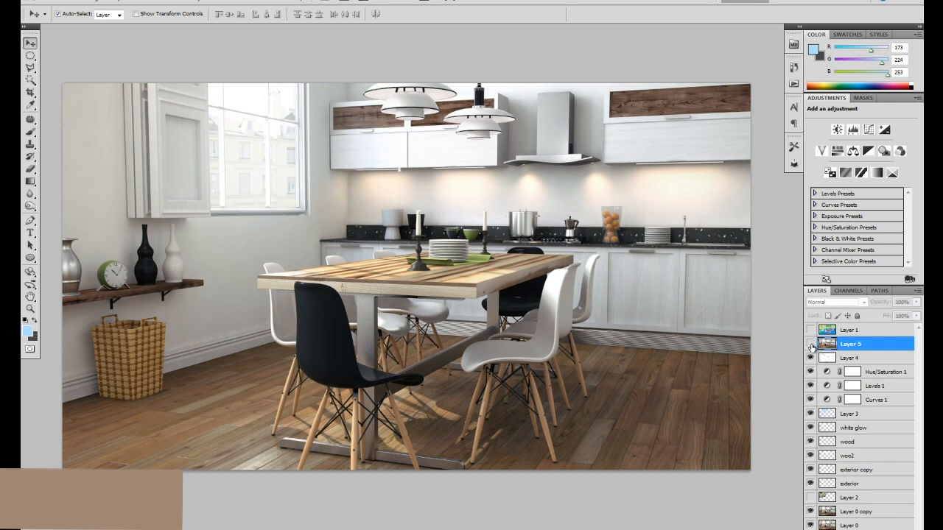
# Delete the stray white patch beneath the upper cabinet from the wood layer using an elliptical selection, hiding Layer 4 only meanwhile.
pyautogui.keyDown('ctrl'); pyautogui.click(393, 160); pyautogui.keyUp('ctrl')
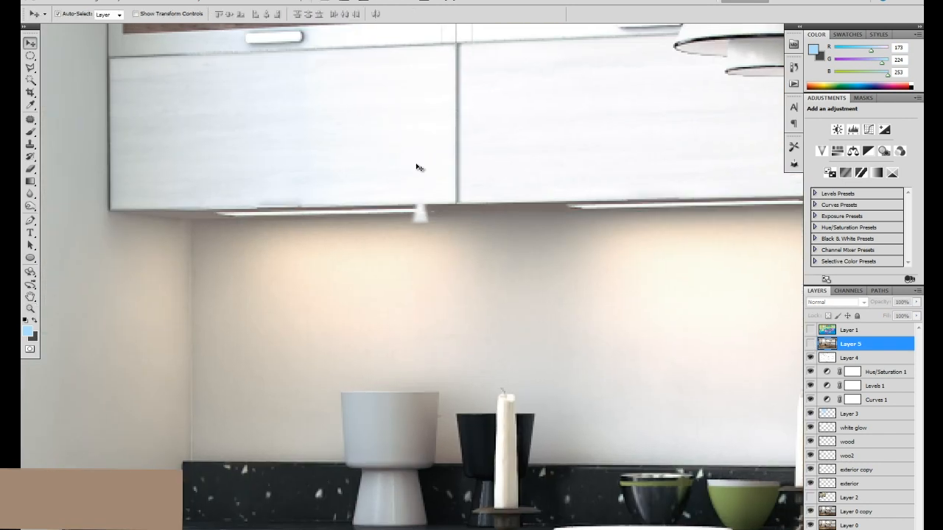
pyautogui.moveTo(421, 211)
pyautogui.mouseDown()
pyautogui.moveTo(434, 254)
pyautogui.moveTo(420, 216)
pyautogui.mouseUp()
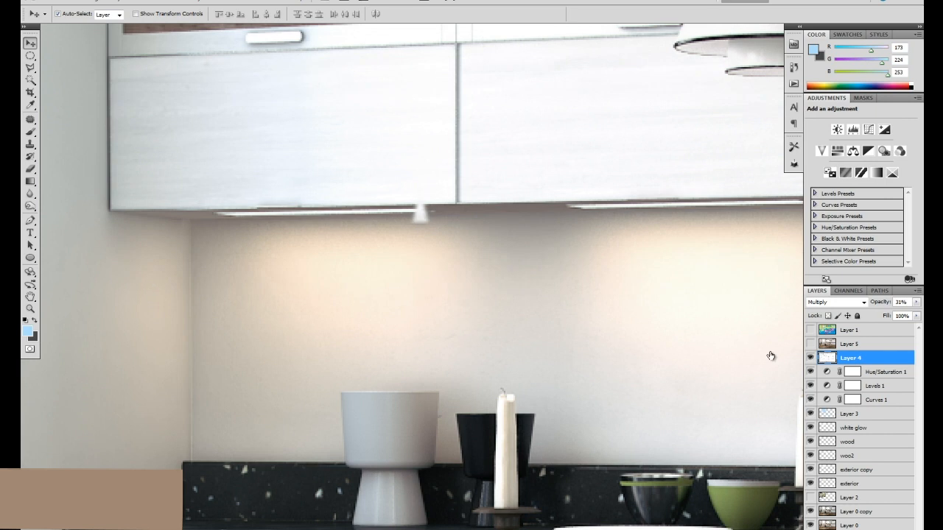
pyautogui.click(810, 358)
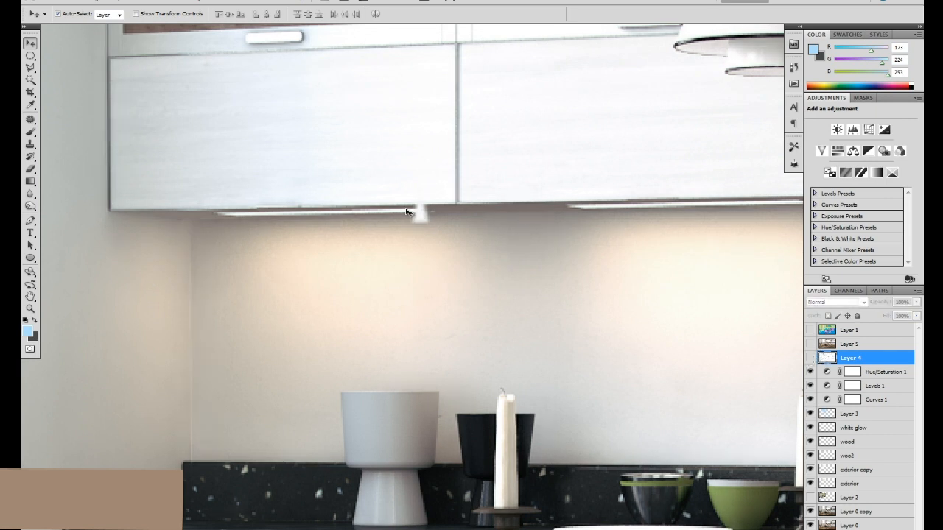
pyautogui.click(419, 220)
pyautogui.moveTo(419, 219); pyautogui.dragTo(439, 304)
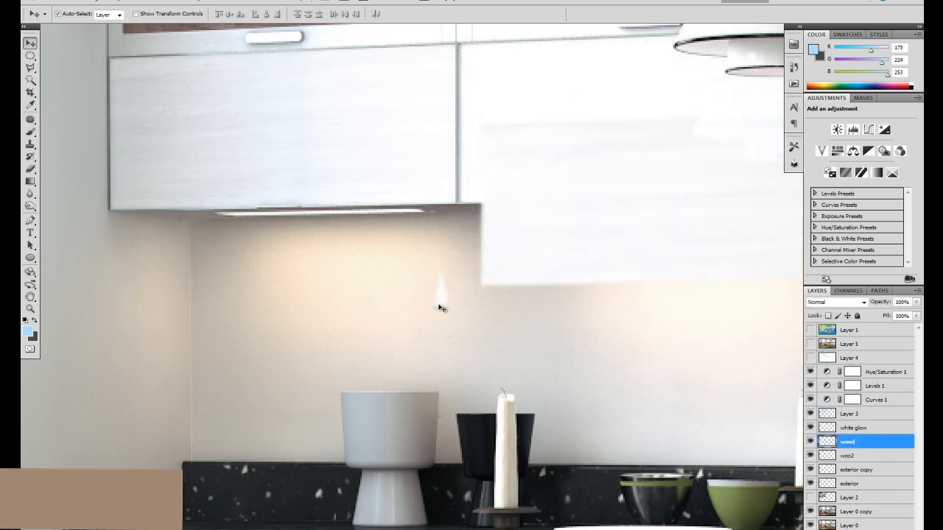
pyautogui.hotkey('ctrl', 'z')
pyautogui.click(30, 56)
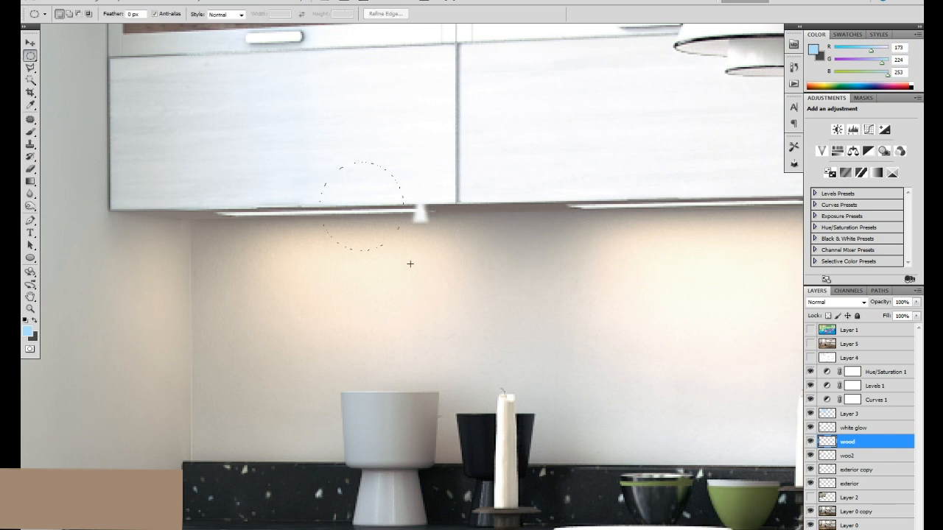
pyautogui.hotkey('ctrl', 'd')
pyautogui.press('v')
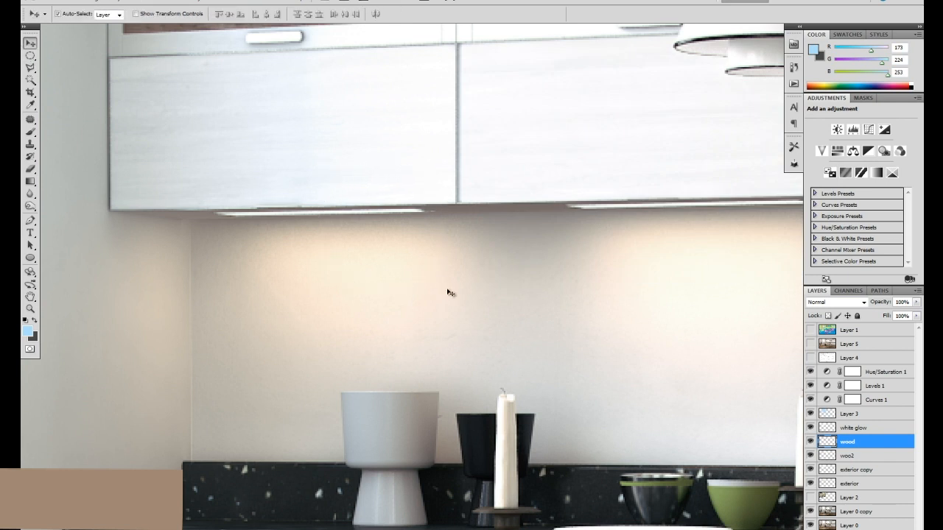
pyautogui.click(811, 358)
# Examine the dining table area up close, comparing the retouch with the original render by toggling Layer 5.
pyautogui.hotkey('ctrl', '-')
pyautogui.hotkey('ctrl', '-')
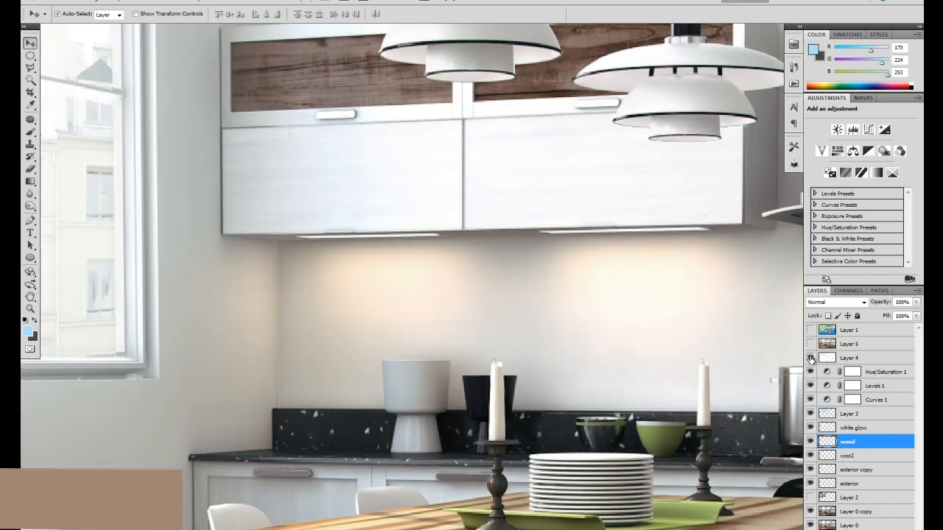
pyautogui.moveTo(620, 357); pyautogui.dragTo(568, 231)
pyautogui.moveTo(588, 329); pyautogui.dragTo(564, 268)
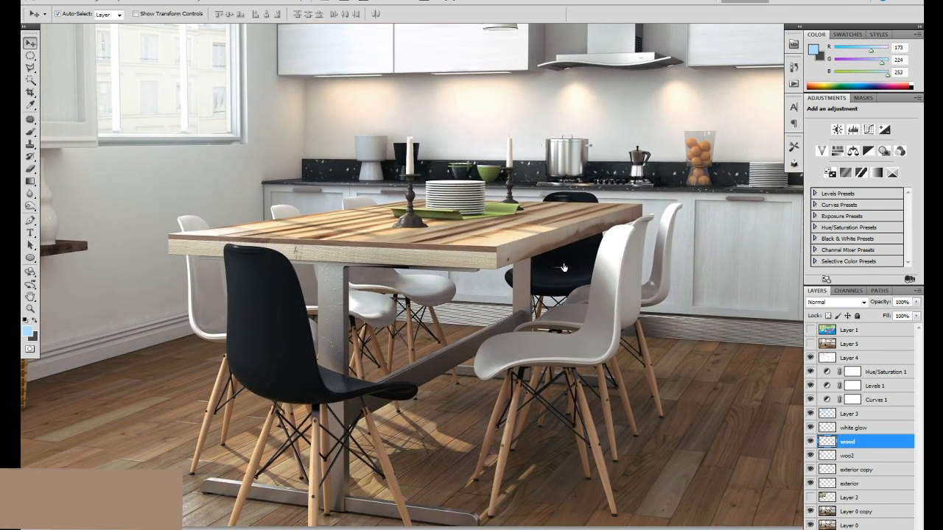
pyautogui.click(811, 344)
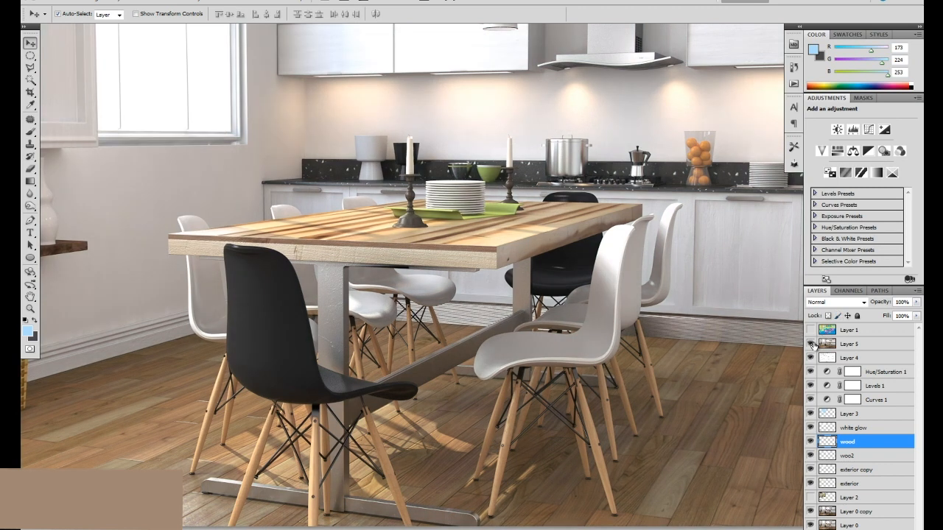
pyautogui.click(811, 343)
pyautogui.click(811, 344)
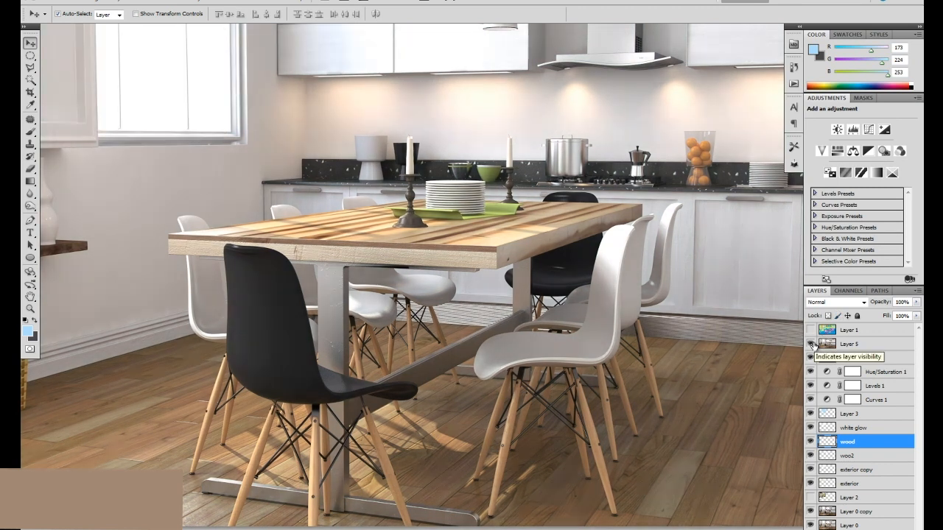
pyautogui.click(812, 344)
# Compare the whole retouched kitchen with the original by toggling Layer 5, and view the finished image full screen.
pyautogui.hotkey('ctrl', '-')
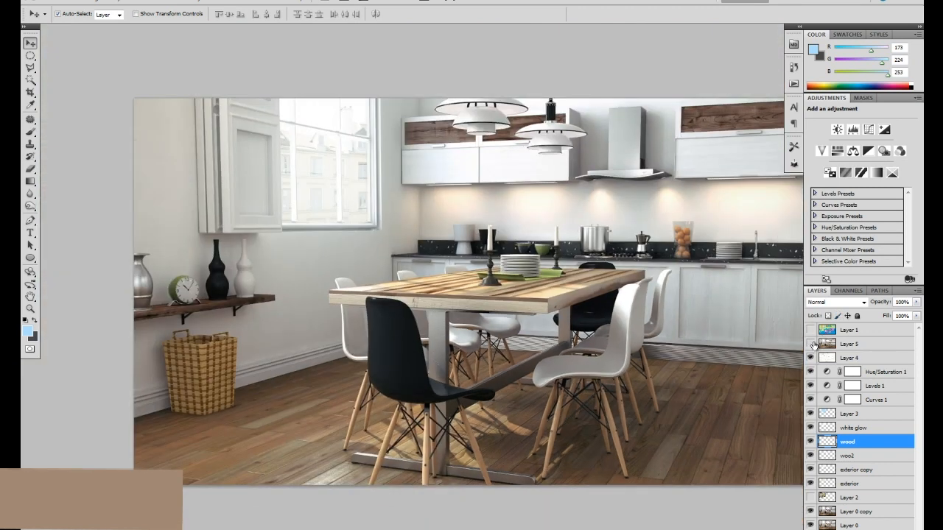
pyautogui.click(812, 344)
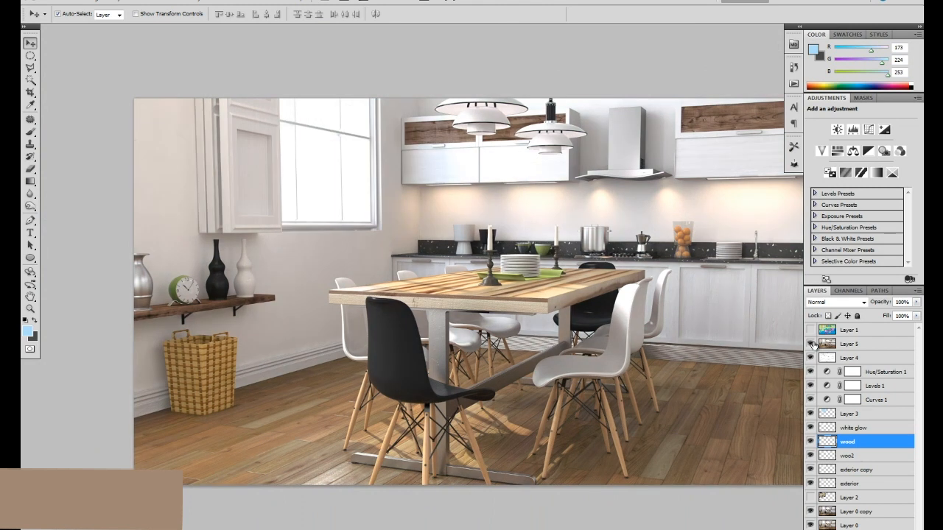
pyautogui.click(811, 344)
pyautogui.click(811, 344)
pyautogui.click(811, 344)
pyautogui.moveTo(704, 314); pyautogui.dragTo(646, 286)
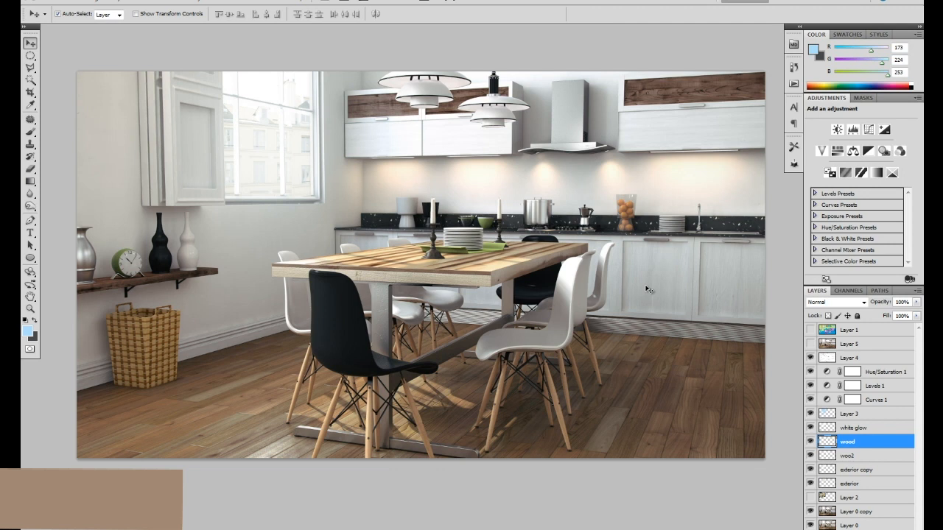
pyautogui.press('f')
pyautogui.hotkey('ctrl', '+')
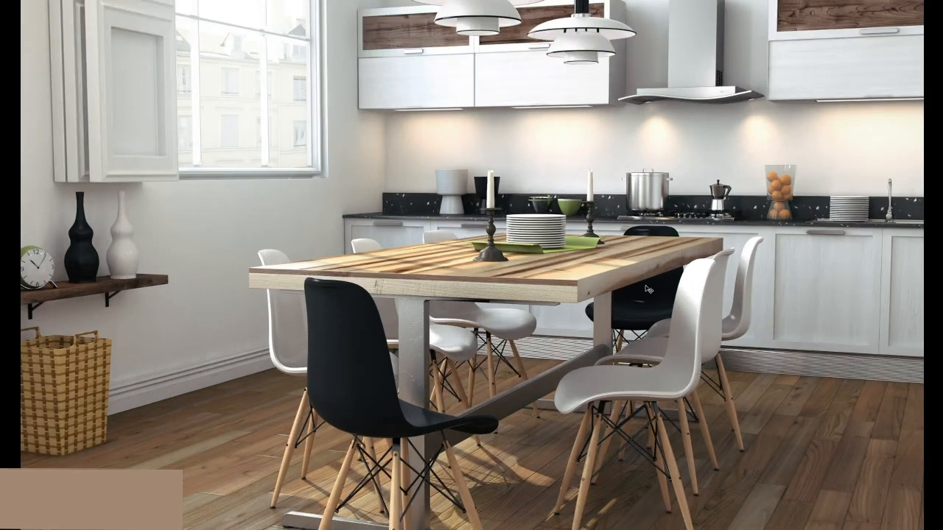